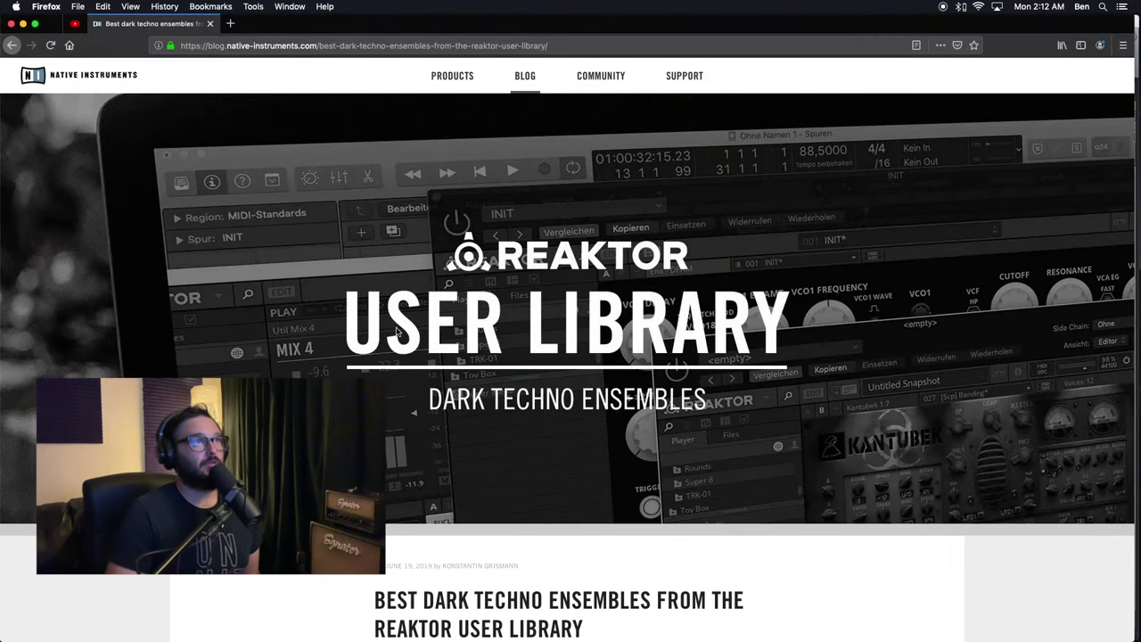
scroll(397, 332, "down", 1)
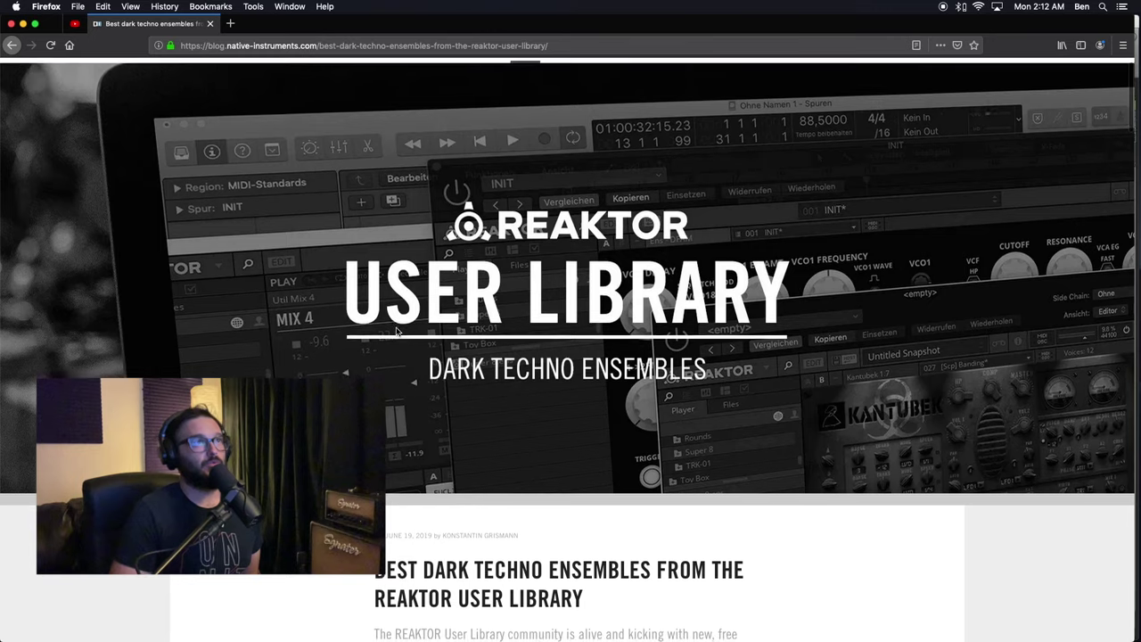
scroll(397, 332, "up", 1)
scroll(397, 332, "down", 1)
scroll(397, 332, "up", 1)
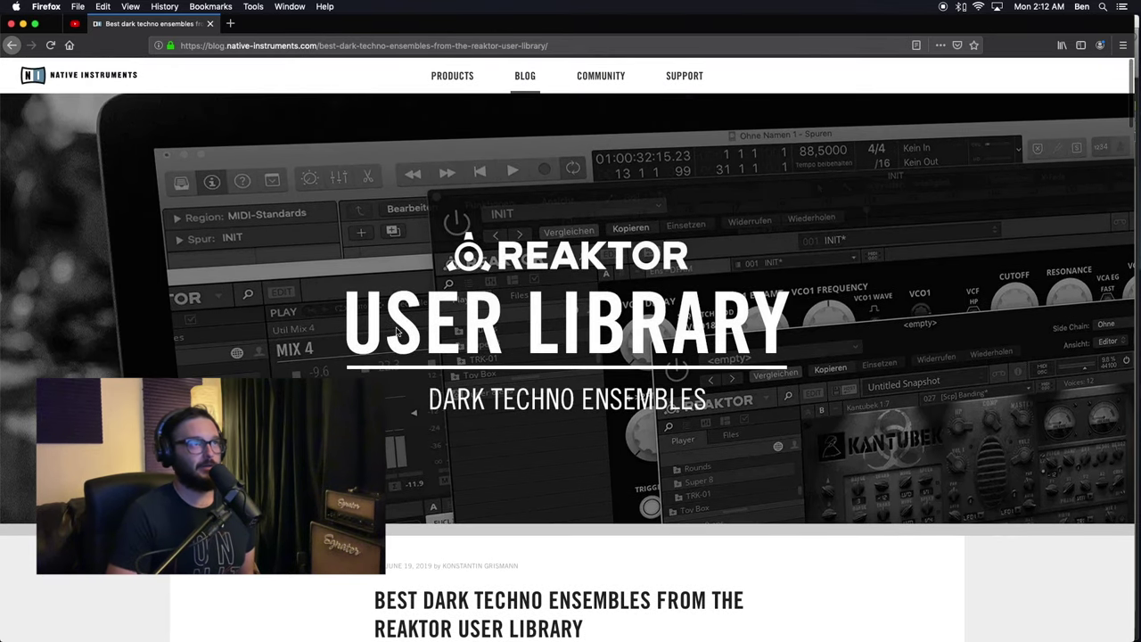
scroll(397, 331, "down", 2)
scroll(416, 390, "up", 2)
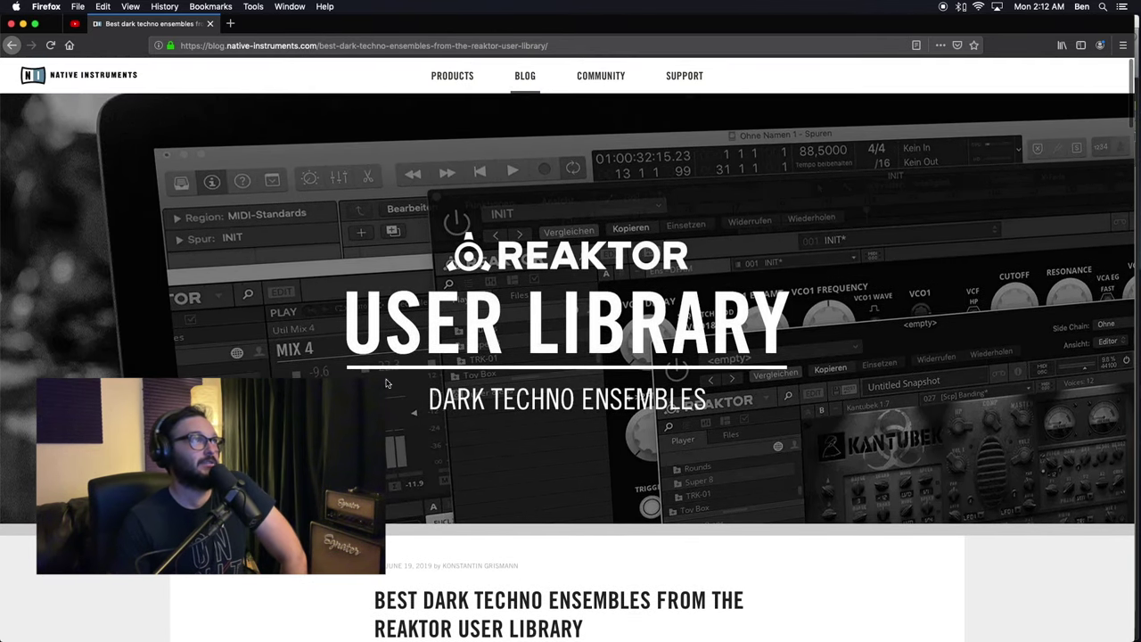
- Select the article's web address, and look through the Mean Machine and Drummer From Another Mother entries
double_click(367, 44)
triple_click(389, 46)
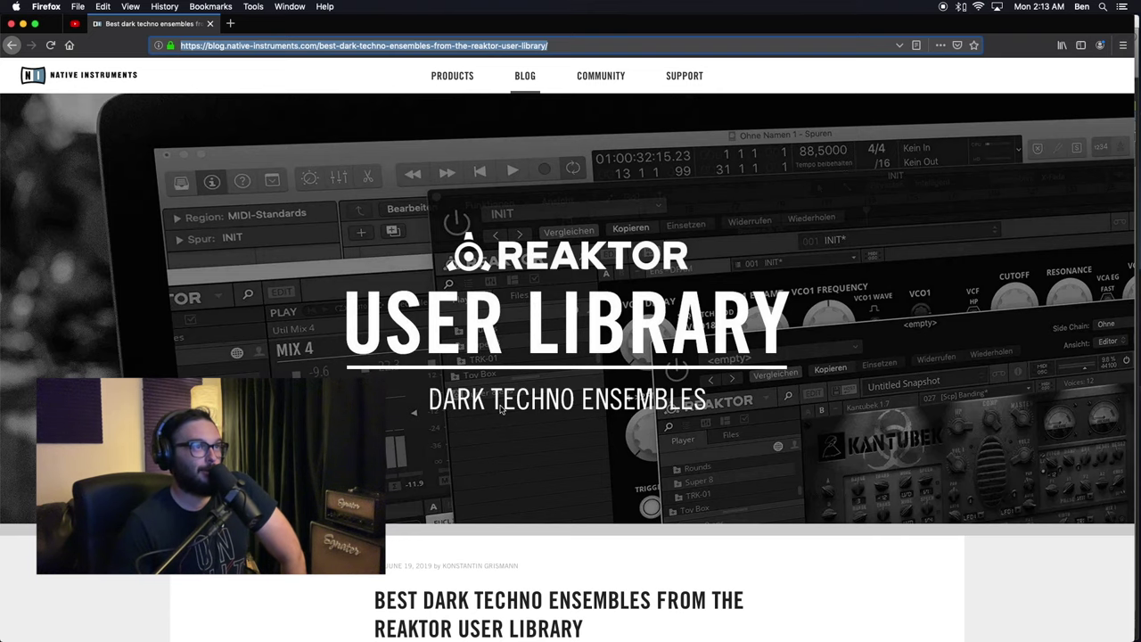
scroll(502, 407, "down", 10)
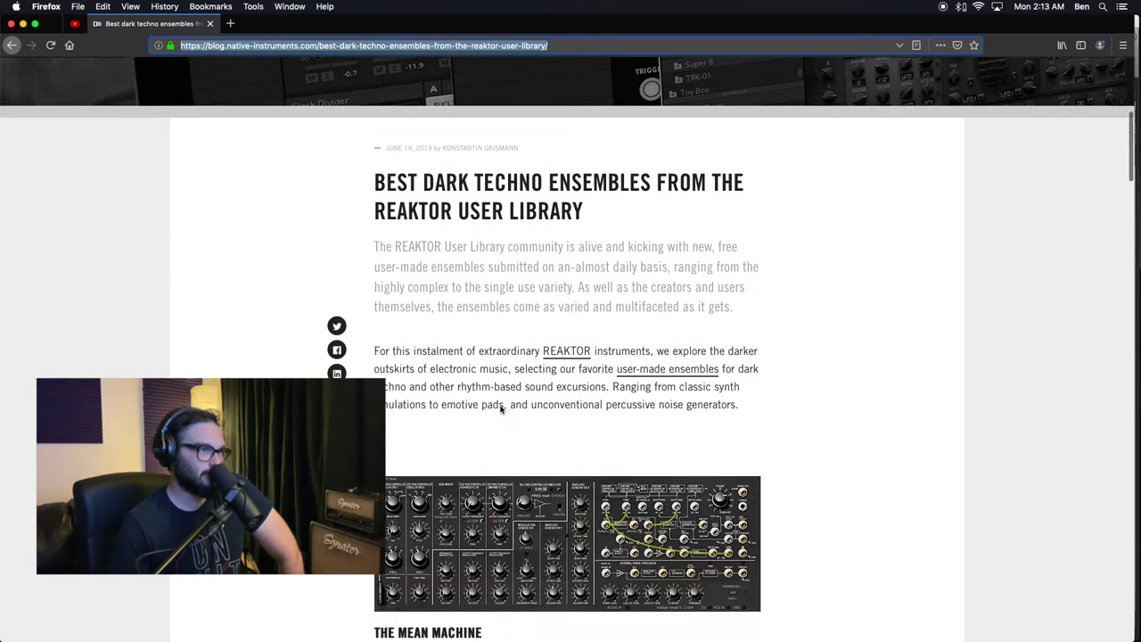
scroll(501, 407, "down", 5)
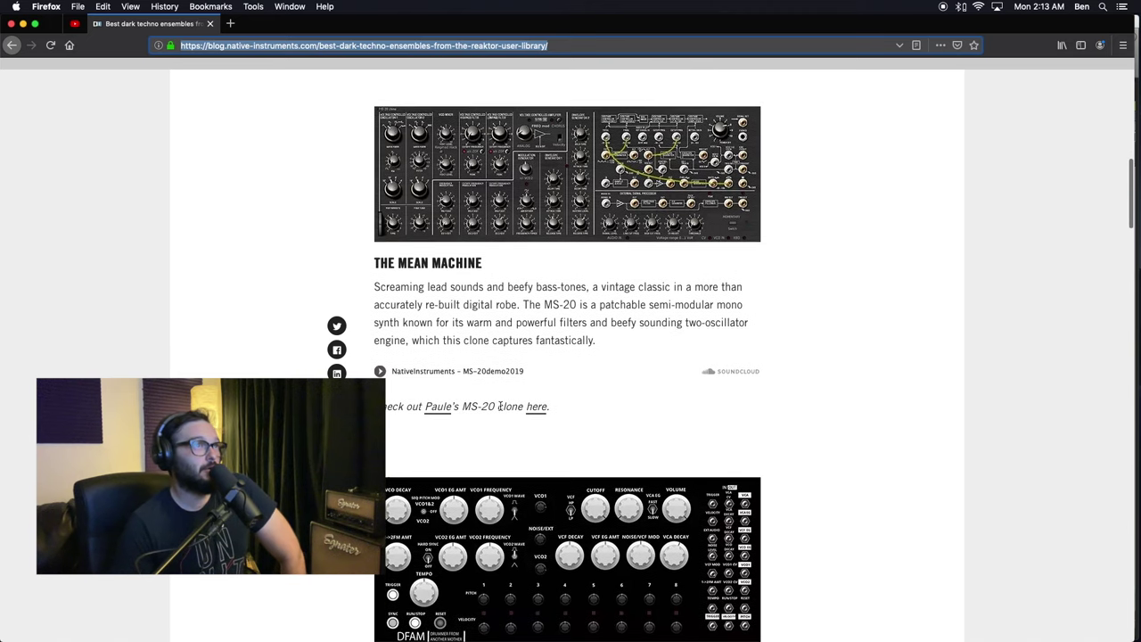
scroll(501, 408, "down", 5)
scroll(501, 408, "up", 1)
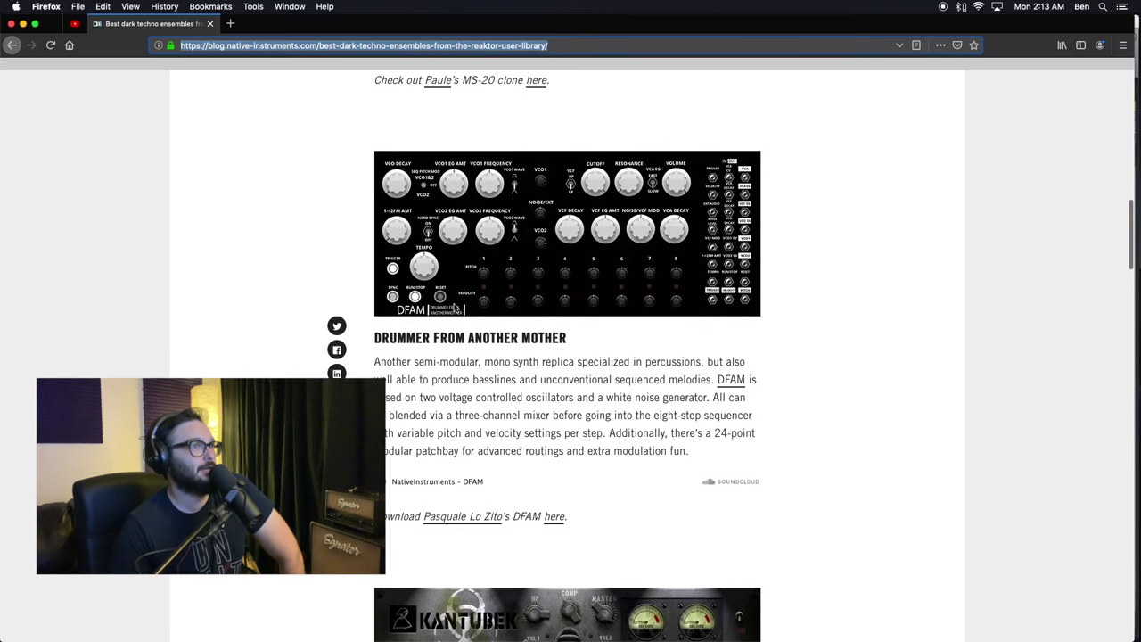
scroll(543, 376, "up", 1)
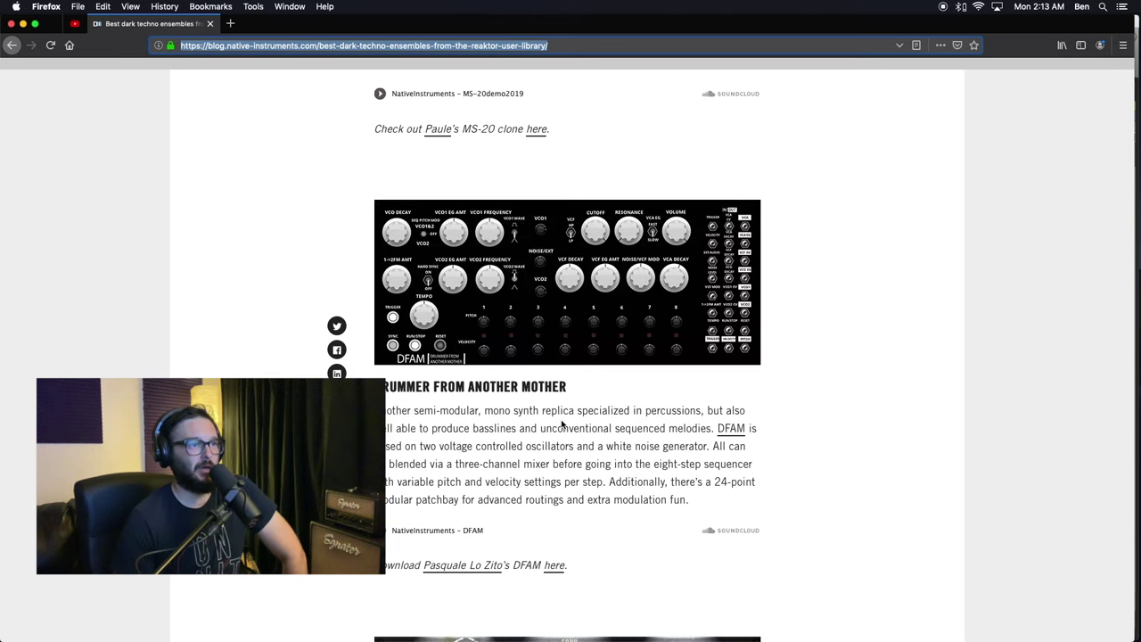
scroll(563, 424, "up", 2)
scroll(563, 423, "down", 1)
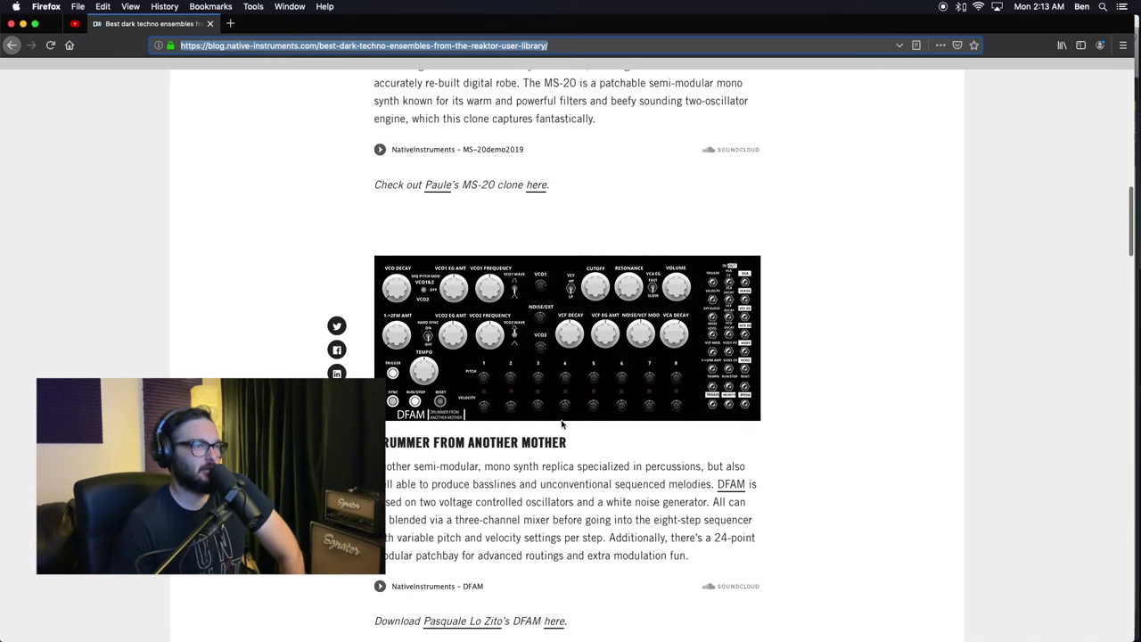
scroll(563, 424, "down", 1)
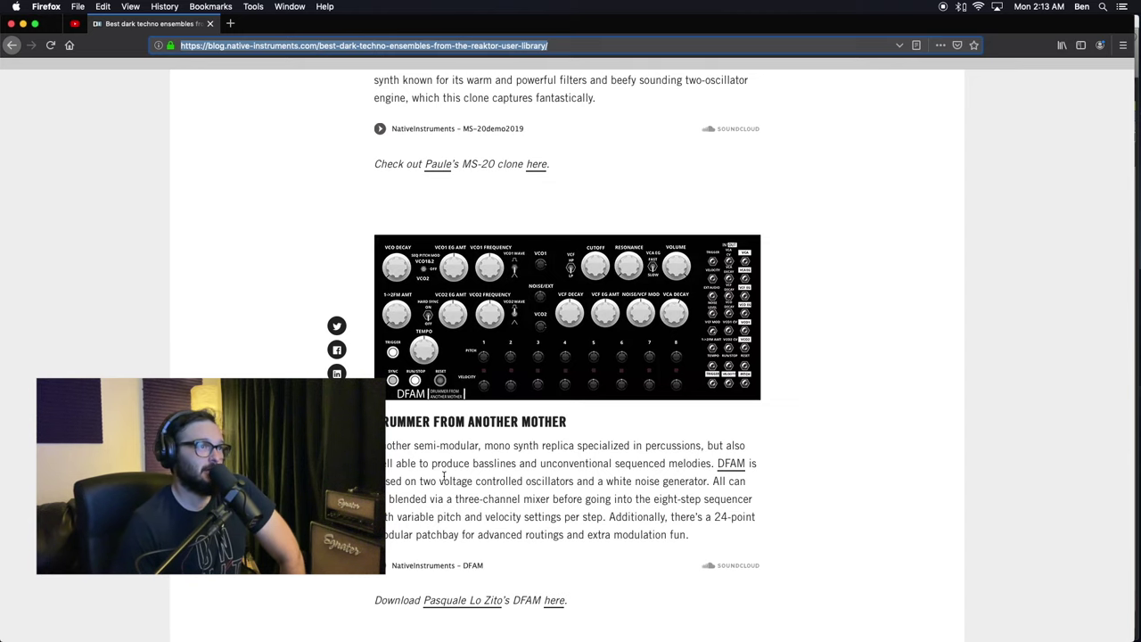
- Examine the Dark and Desolate entry about Kantubek and compare it with the preceding Drummer From Another Mother entry
scroll(444, 477, "down", 10)
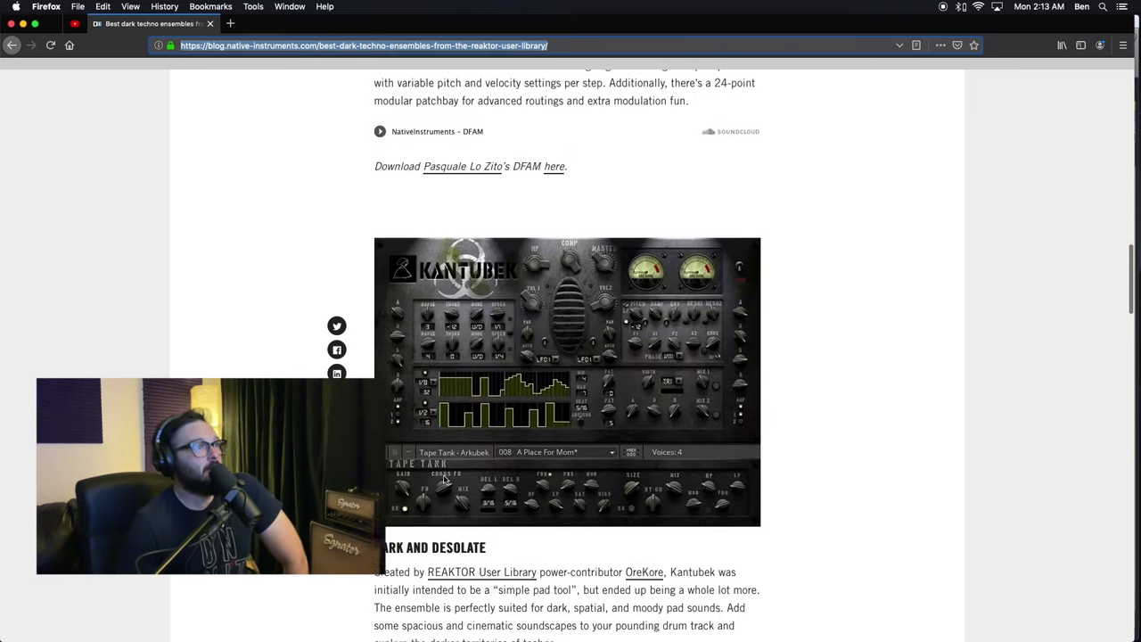
scroll(443, 478, "down", 4)
scroll(444, 479, "up", 1)
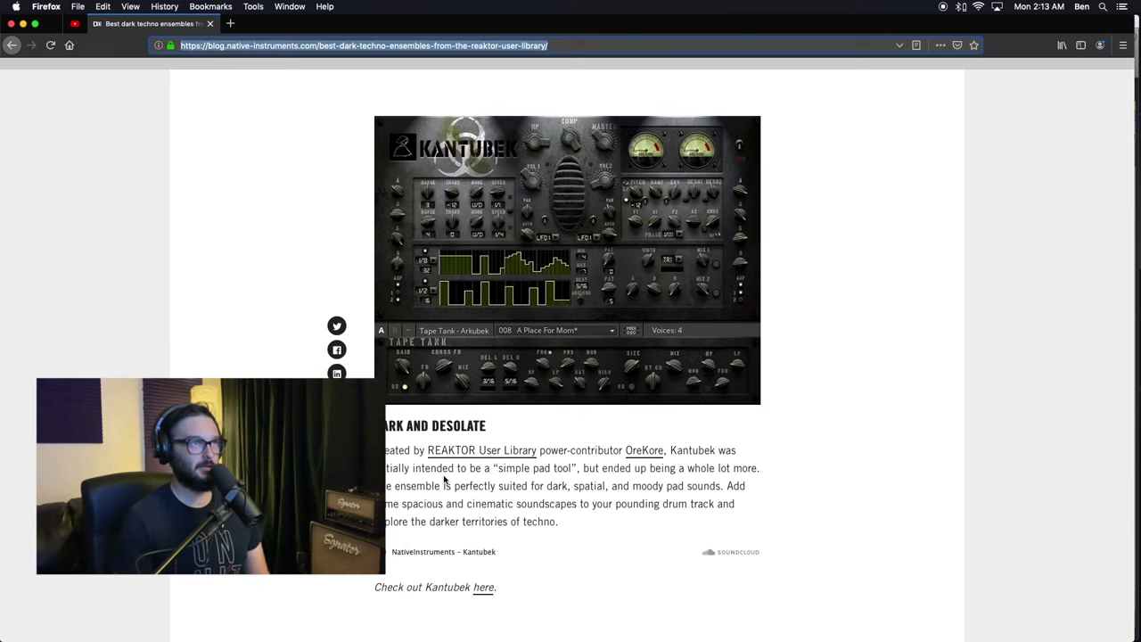
scroll(444, 479, "up", 1)
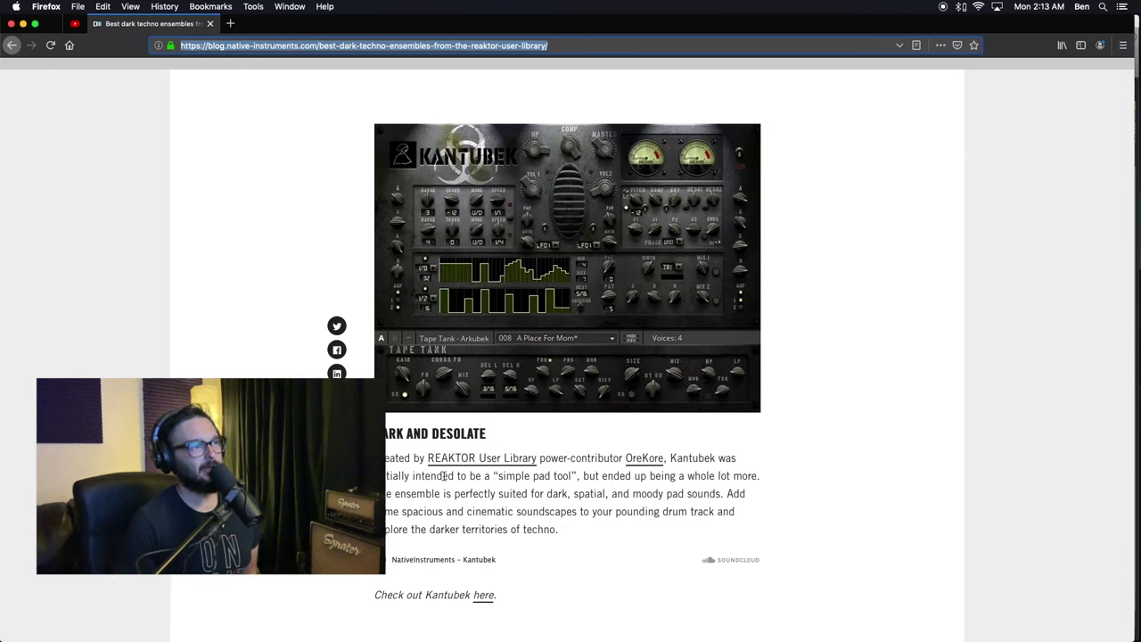
left_click(449, 491)
left_click_drag(475, 488, 375, 456)
left_click(589, 538)
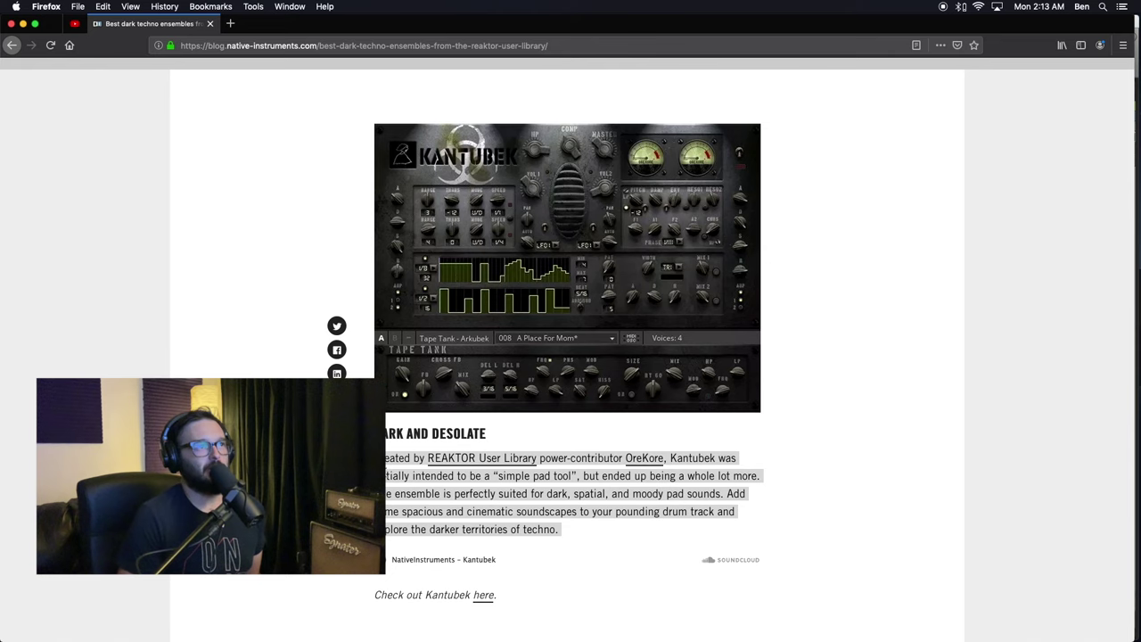
scroll(549, 457, "up", 6)
scroll(434, 433, "down", 2)
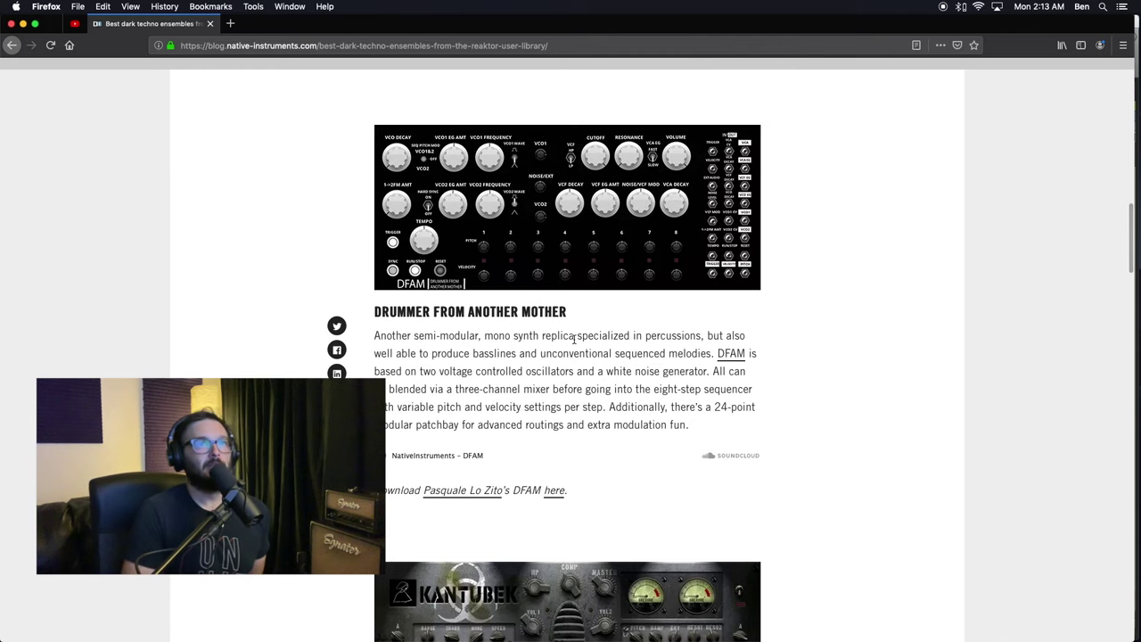
scroll(588, 335, "down", 5)
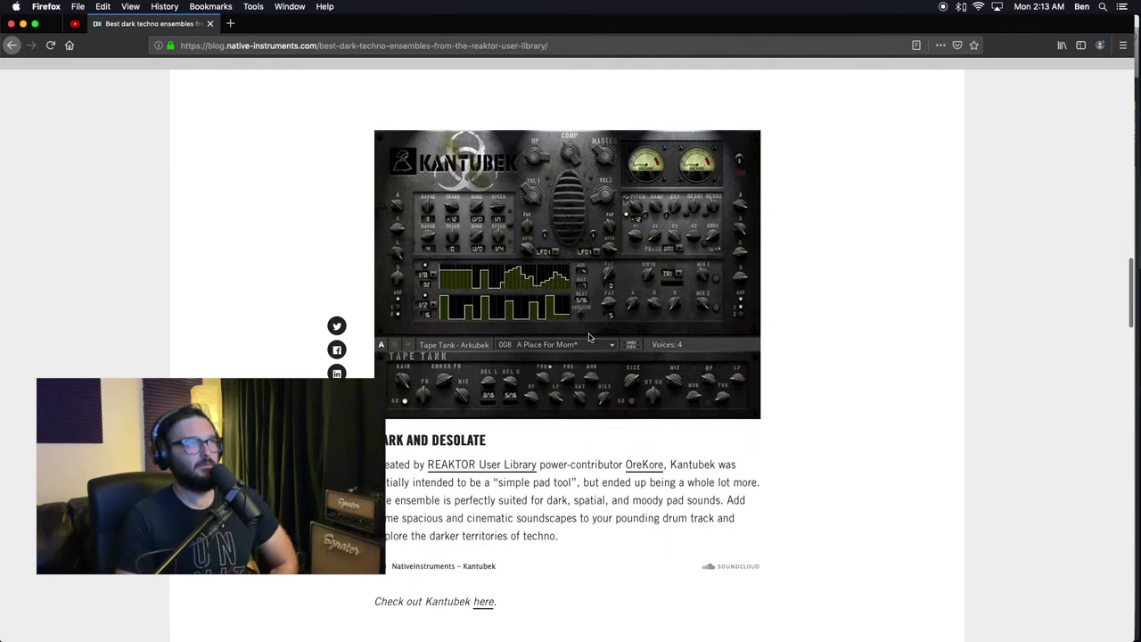
scroll(589, 338, "down", 1)
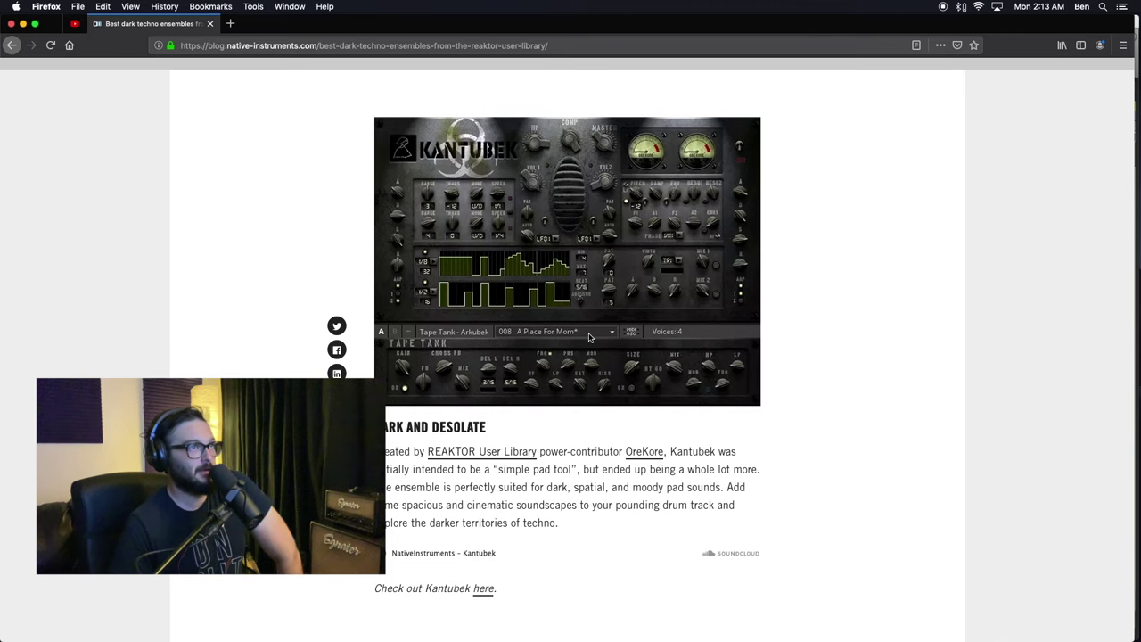
scroll(589, 338, "up", 1)
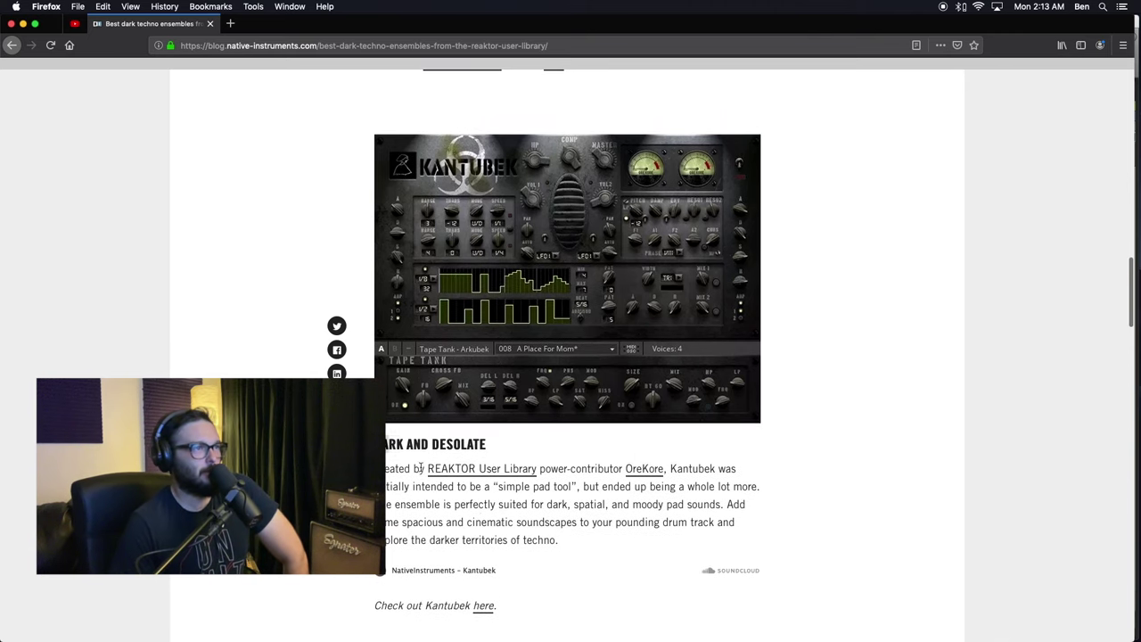
- Read the Kantubek description in the Dark and Desolate entry, highlighting its sentences while going through them
left_click_drag(419, 469, 571, 538)
left_click(572, 538)
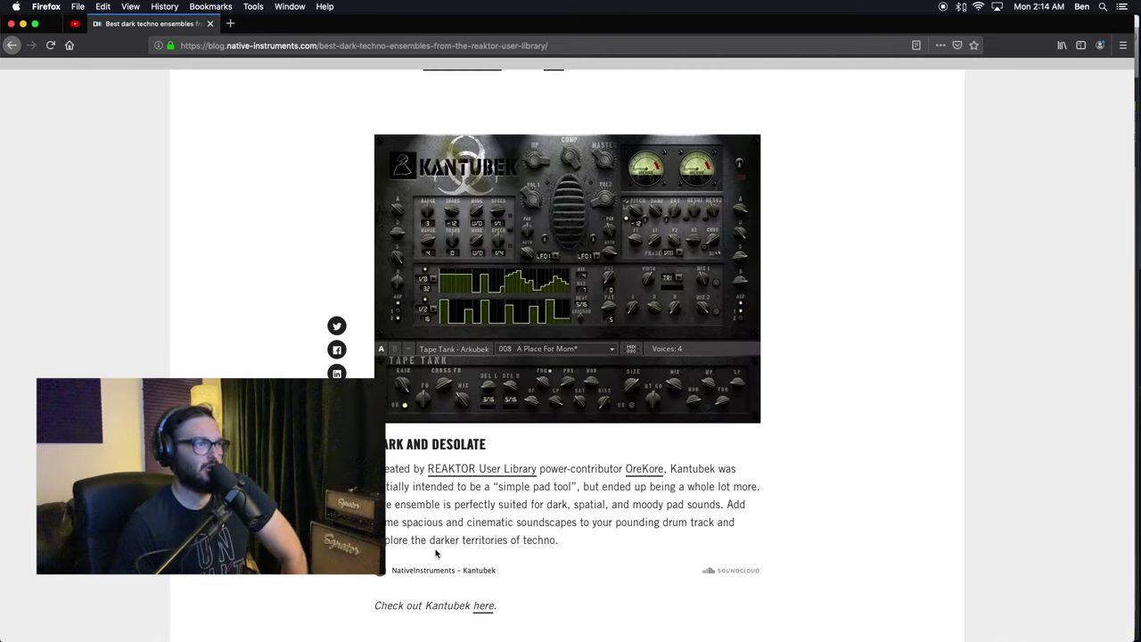
left_click_drag(394, 504, 580, 543)
left_click(586, 543)
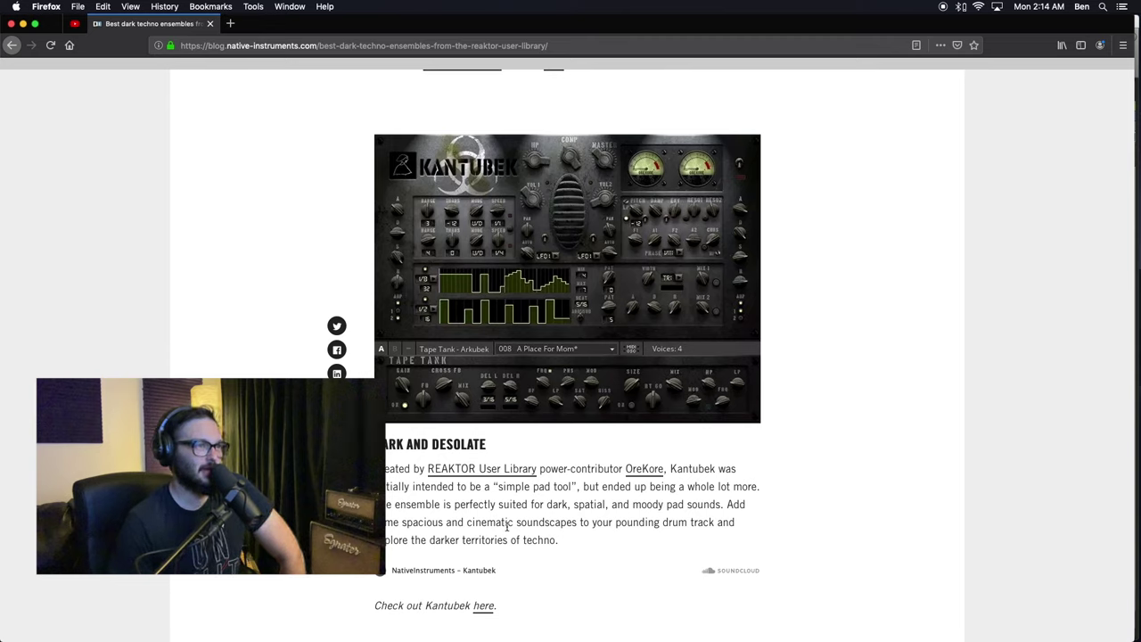
left_click_drag(394, 535, 651, 546)
left_click(589, 519)
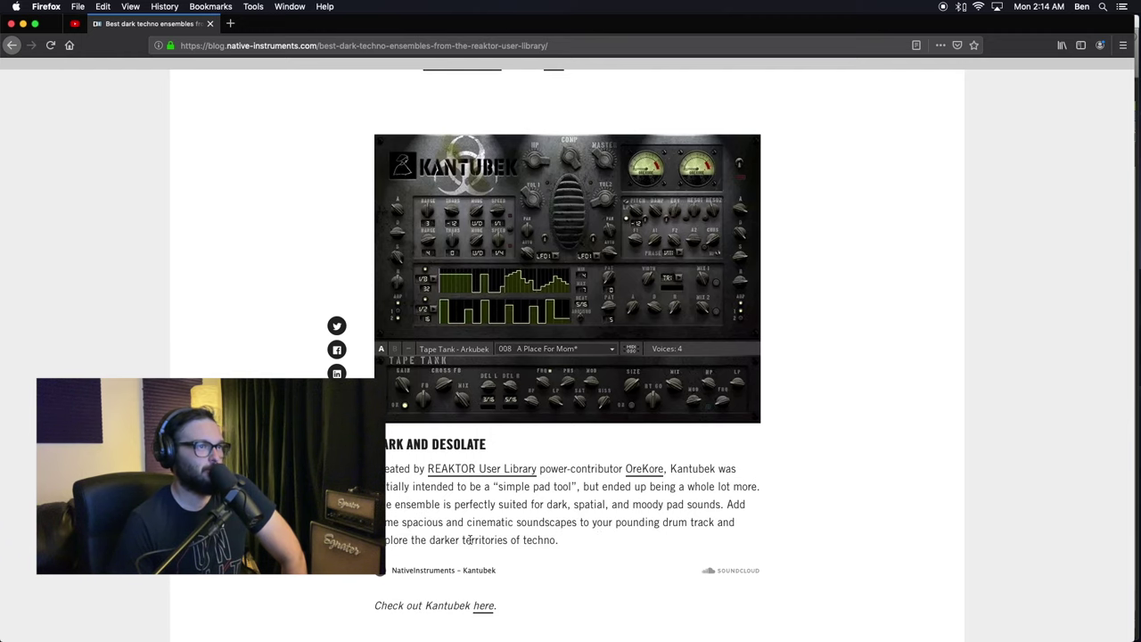
left_click_drag(470, 541, 629, 564)
left_click(578, 535)
scroll(579, 535, "down", 1)
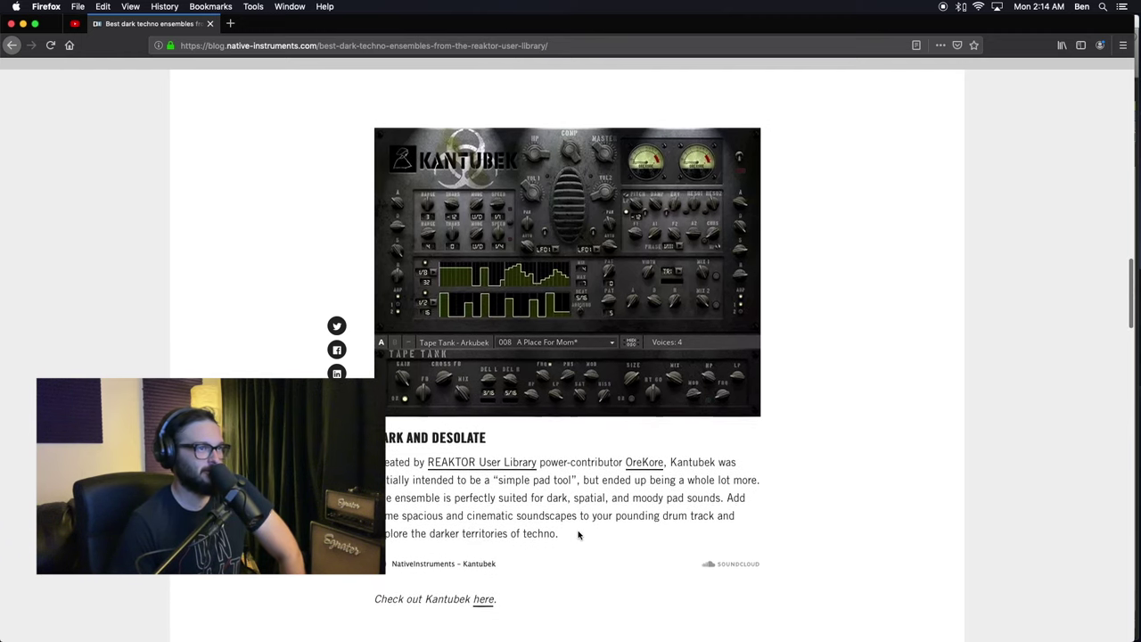
scroll(579, 535, "up", 1)
scroll(579, 534, "down", 1)
scroll(579, 534, "down", 1)
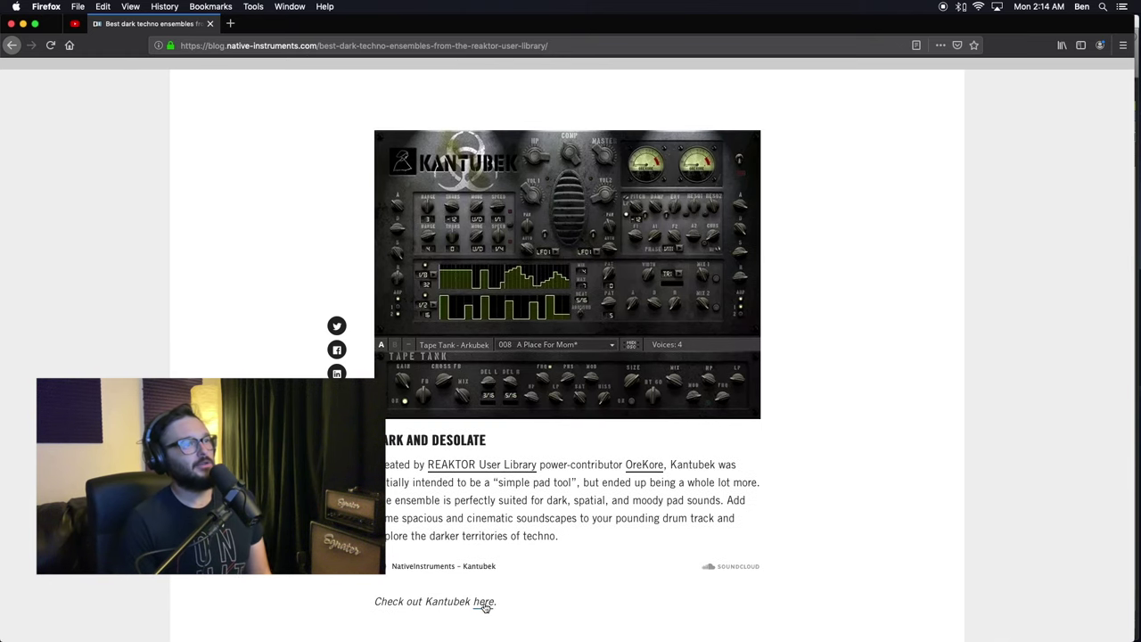
- Open the linked Kantubek page in the user library, sign in to the account and save Kantubek_1.71.zip
left_click(484, 602)
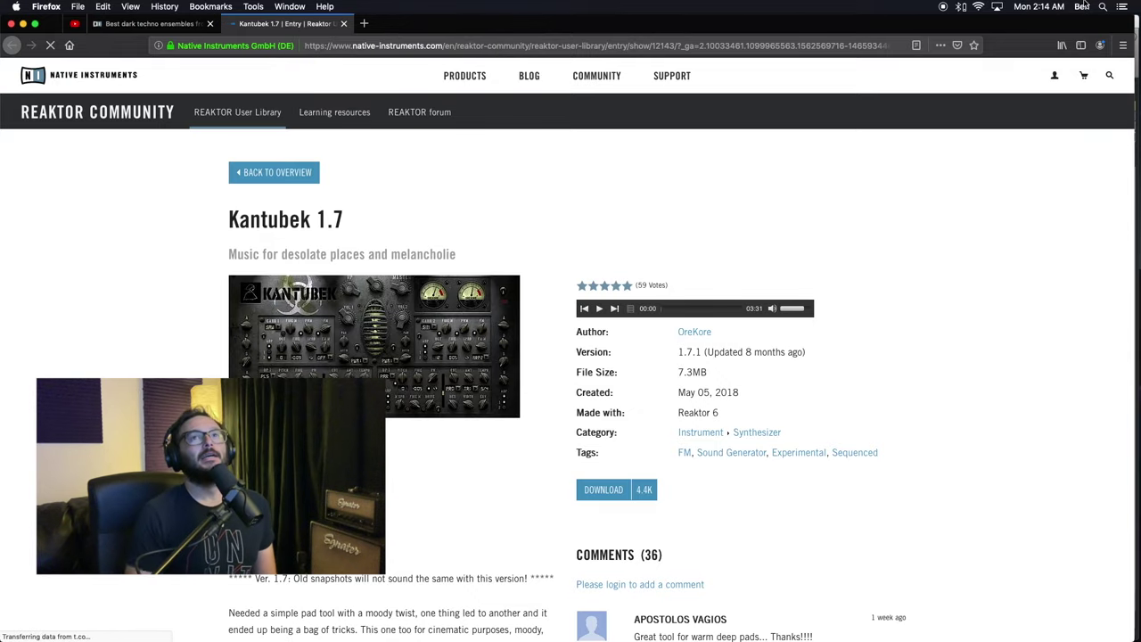
left_click(1057, 78)
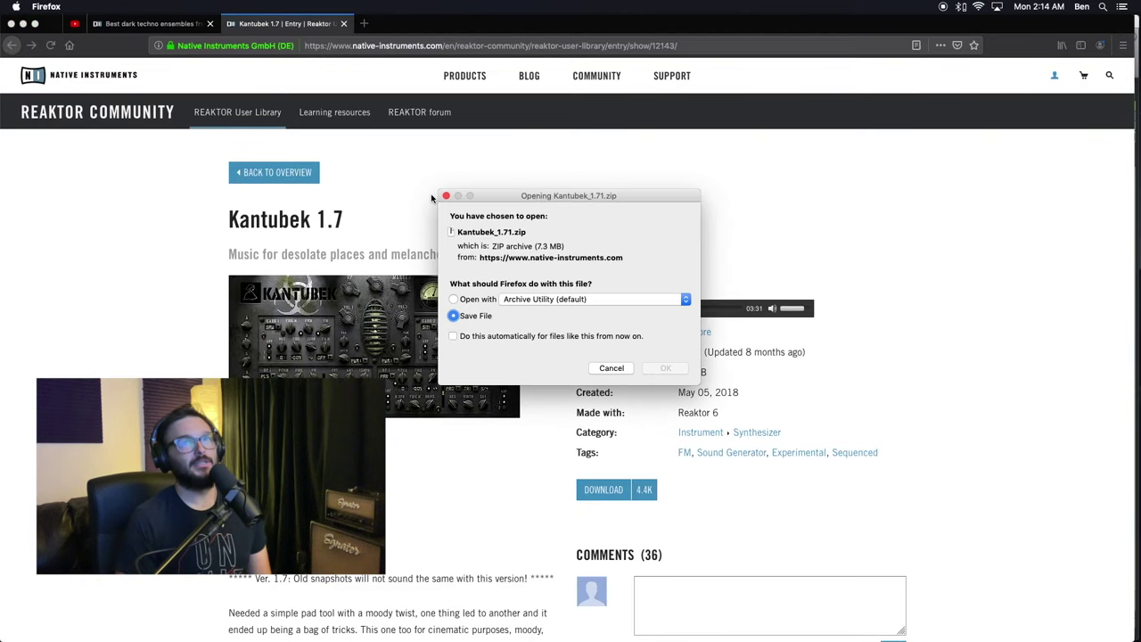
left_click(665, 368)
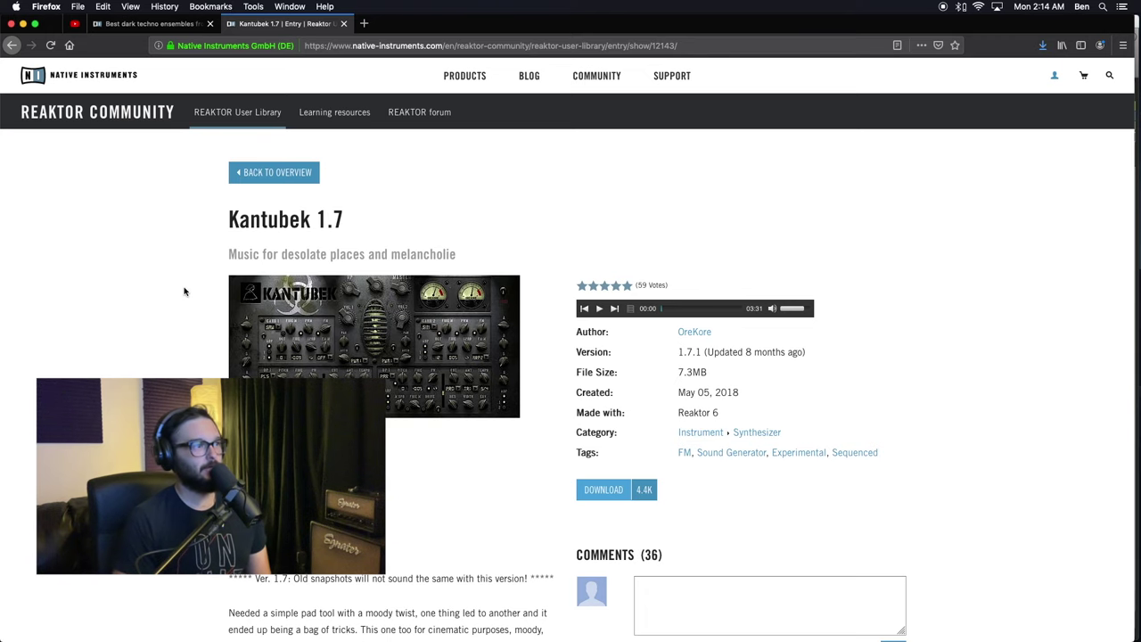
- Open the Kantubek author's list of user library uploads and look through the other instruments
scroll(186, 293, "down", 5)
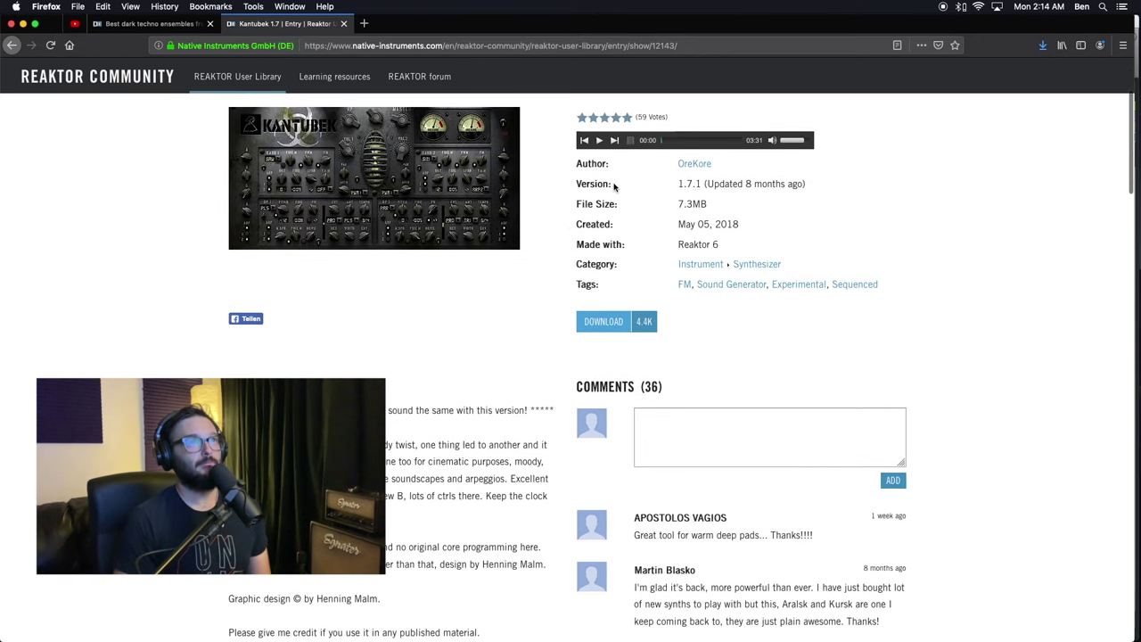
left_click(695, 164)
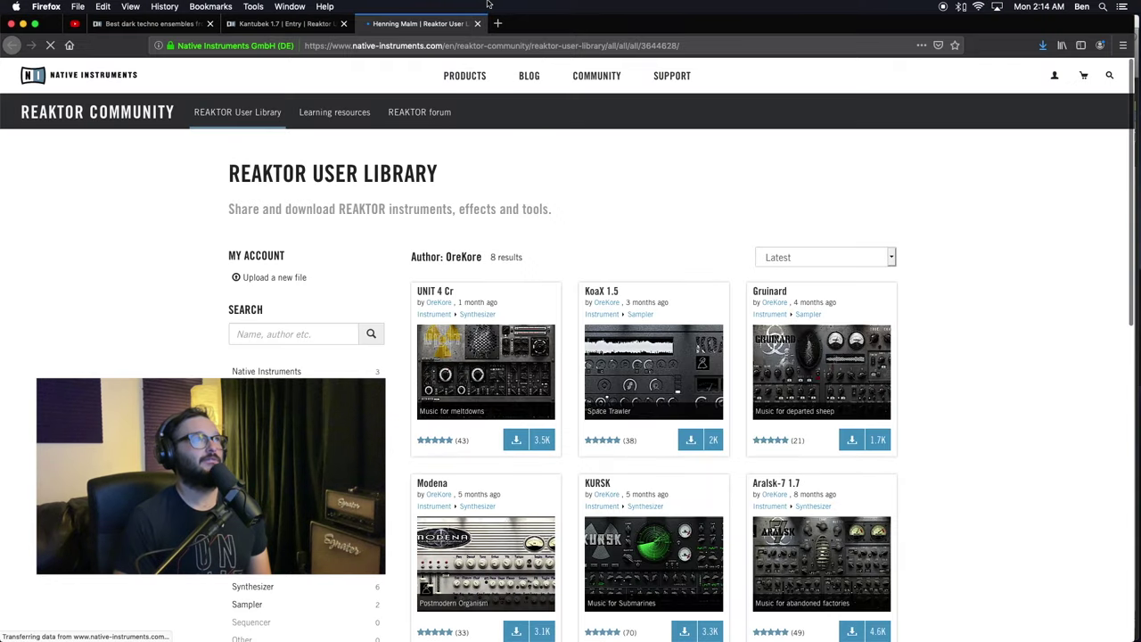
left_click(272, 24)
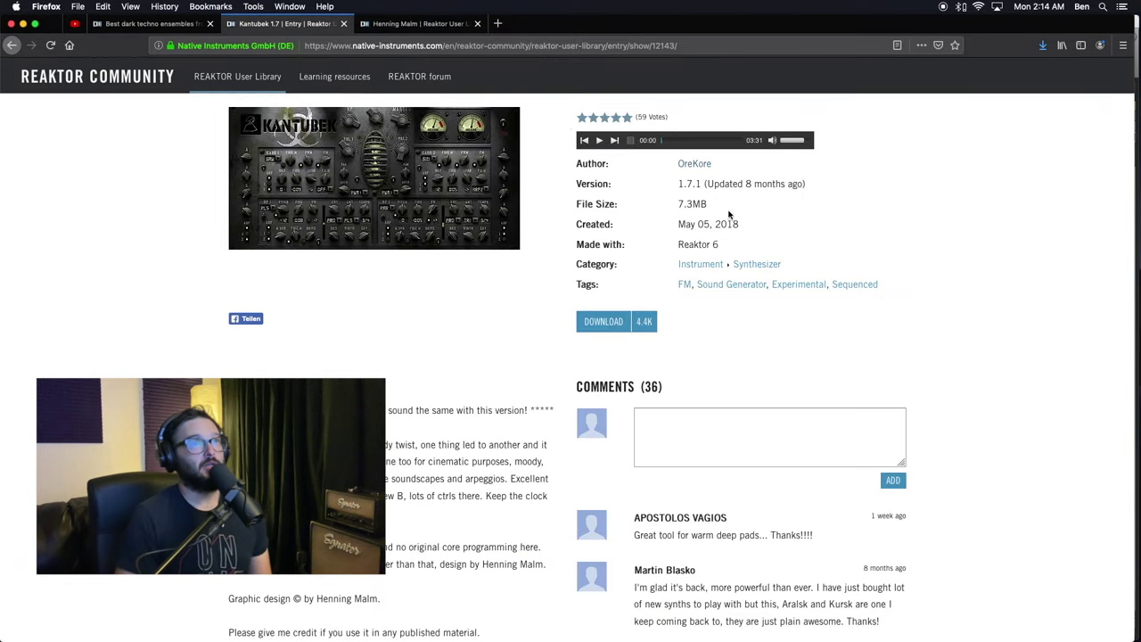
scroll(754, 245, "up", 5)
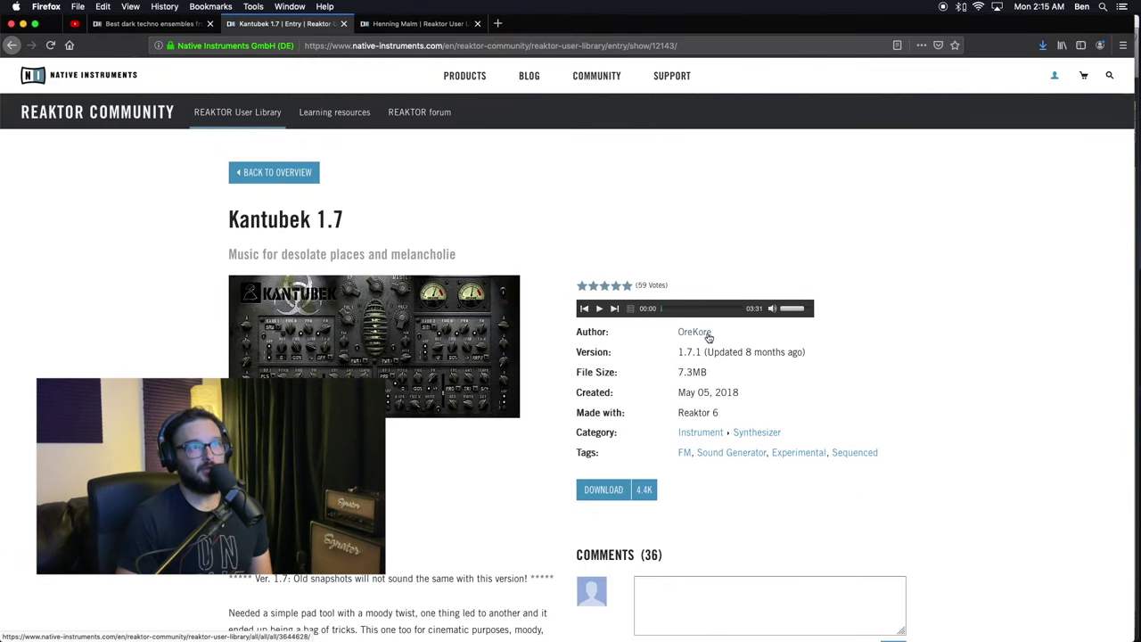
left_click(388, 22)
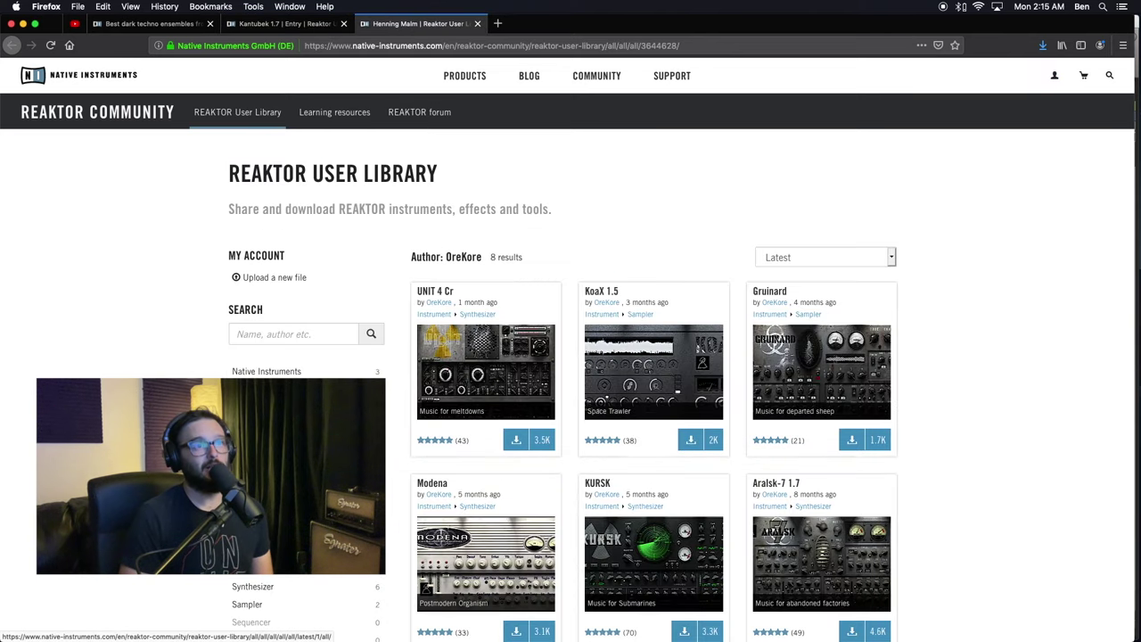
scroll(536, 524, "down", 6)
scroll(536, 524, "down", 2)
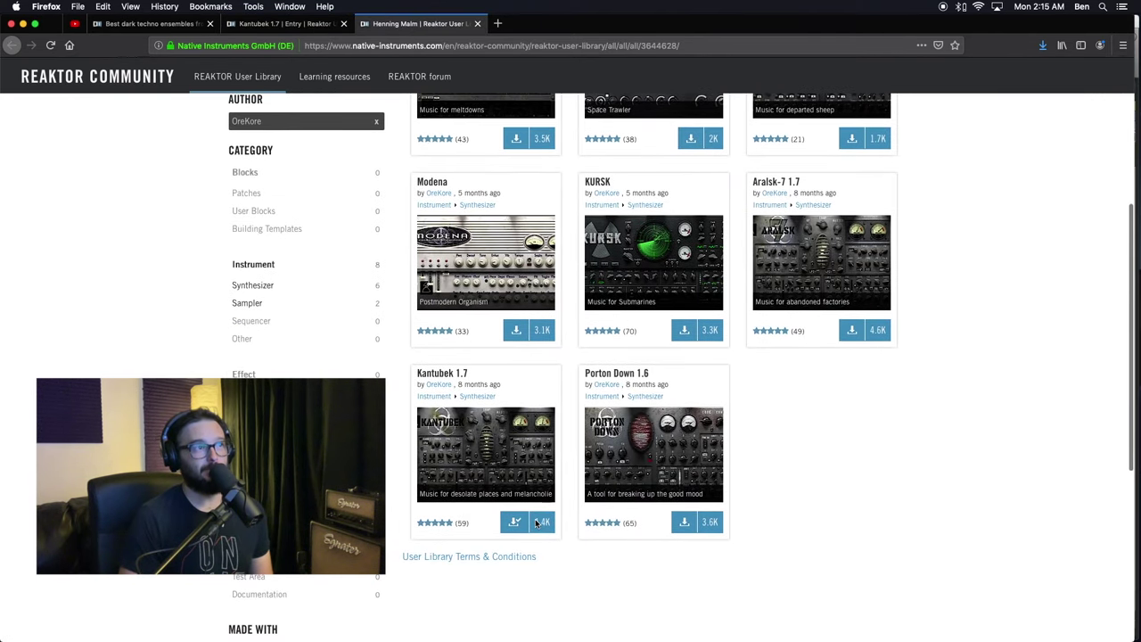
scroll(603, 449, "up", 8)
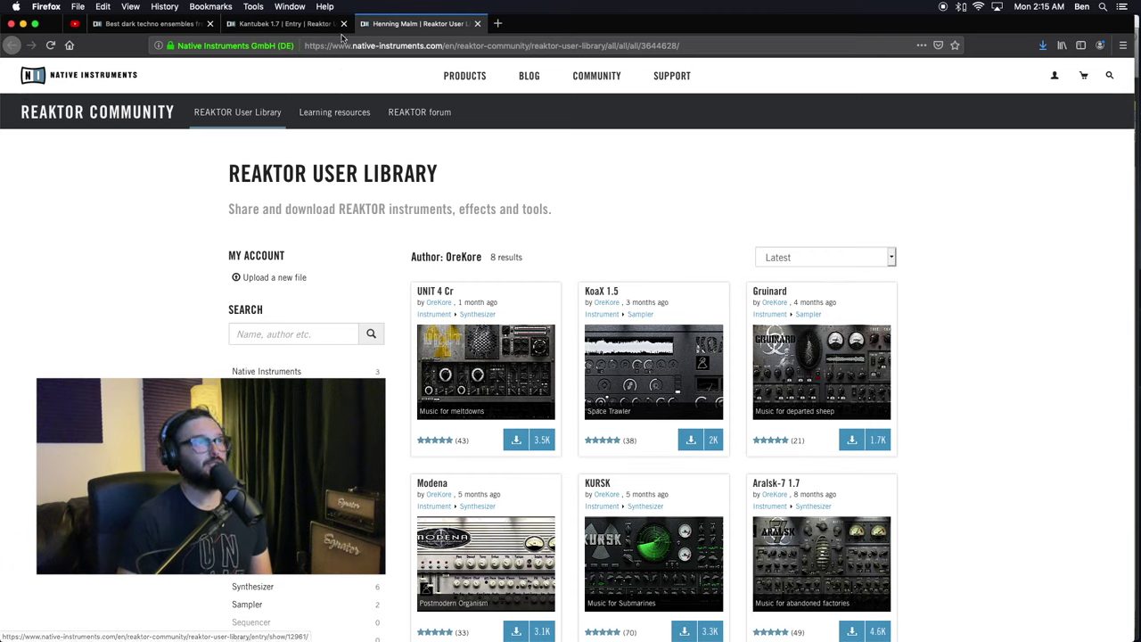
- Close the author's upload list and view the details and description on the Kantubek 1.7 page
left_click(301, 26)
left_click(449, 25)
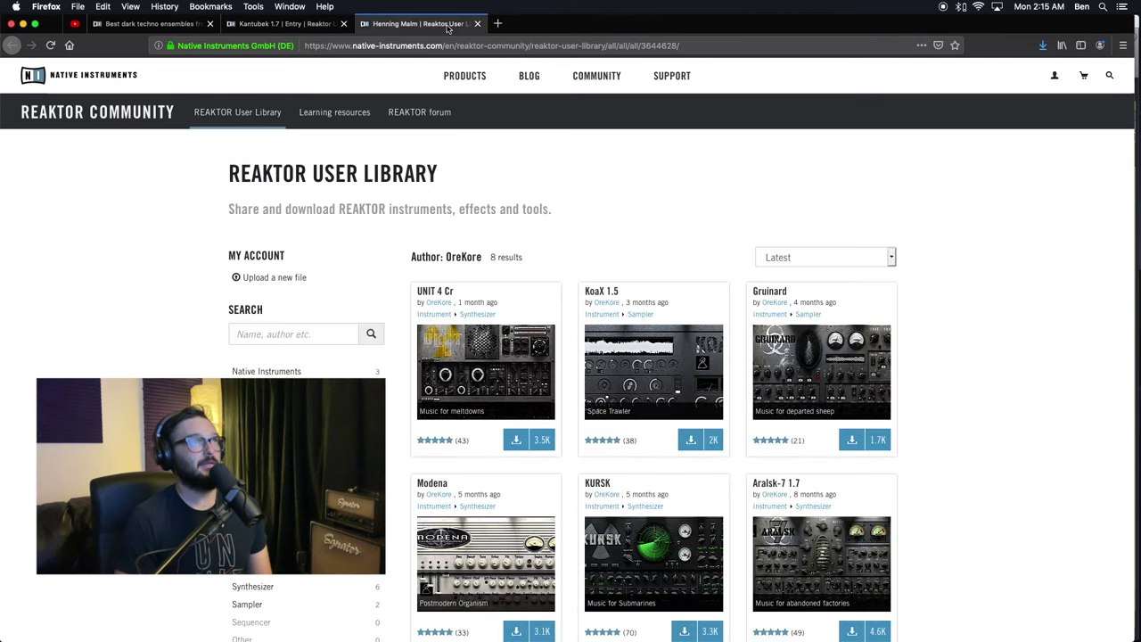
left_click(478, 25)
scroll(502, 399, "down", 8)
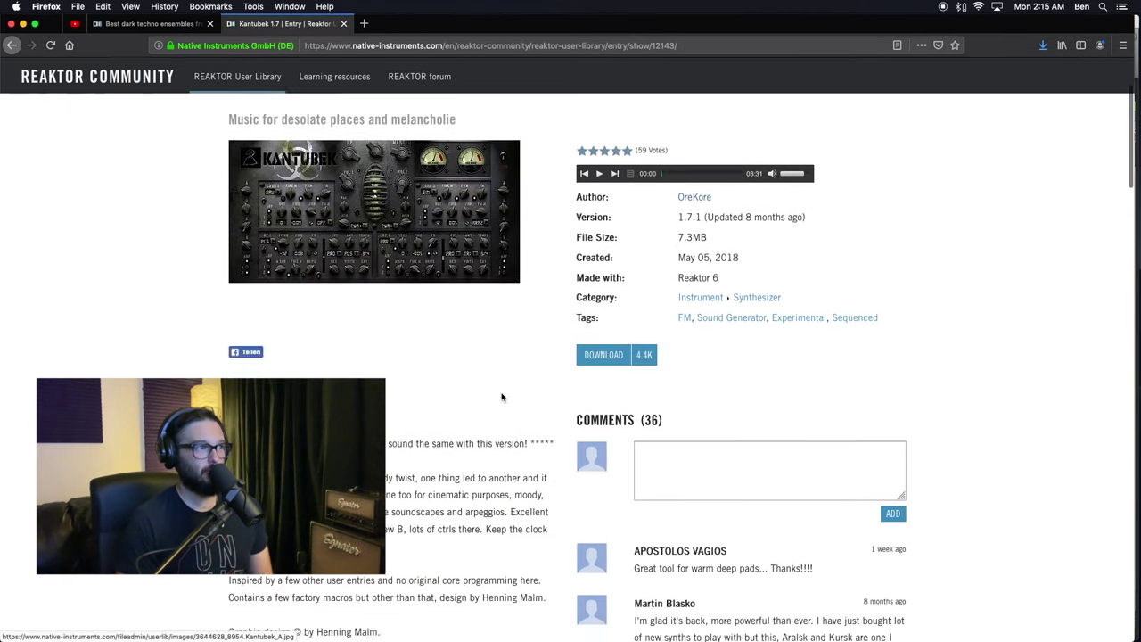
- Reveal the downloaded Kantubek_1.71.zip in the Downloads folder and unpack the archive
scroll(503, 398, "down", 3)
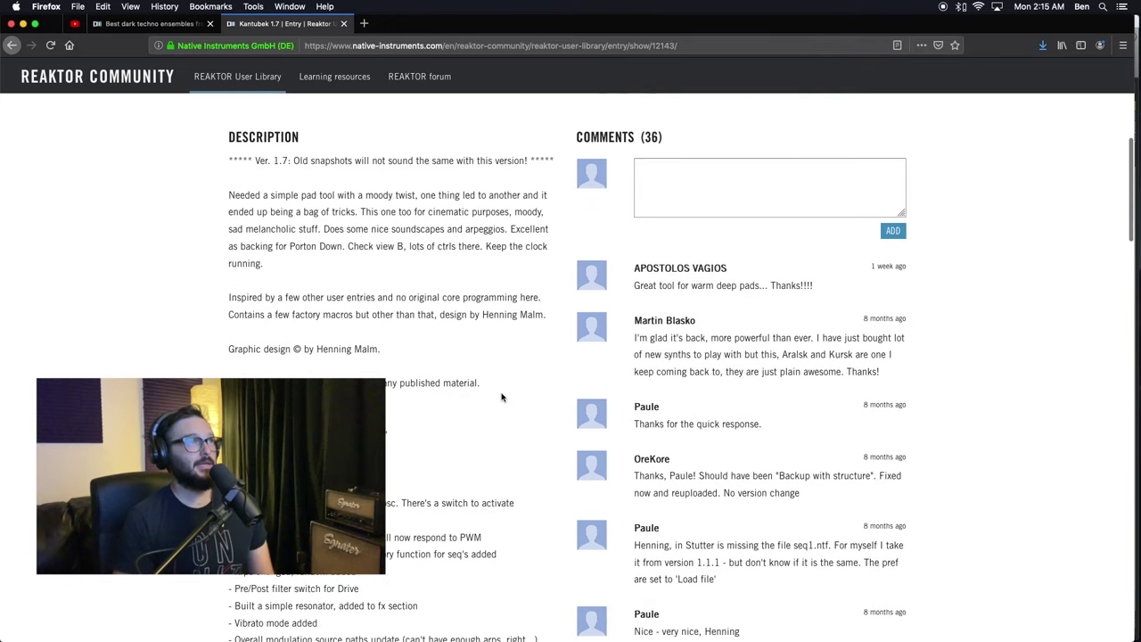
scroll(502, 398, "up", 6)
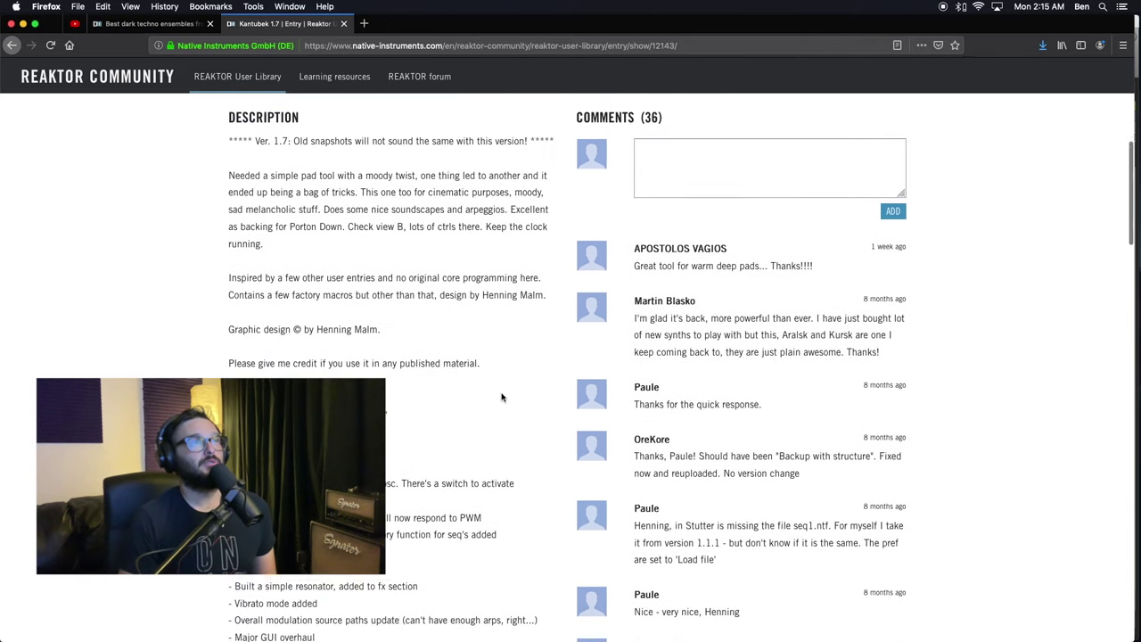
scroll(502, 399, "up", 1)
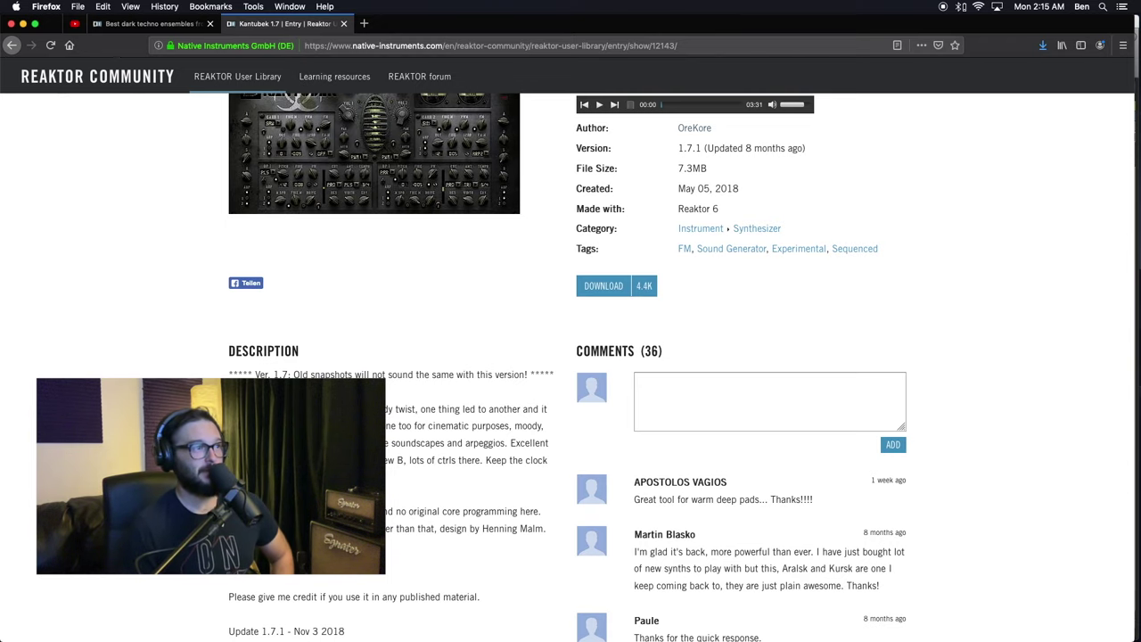
scroll(570, 357, "up", 5)
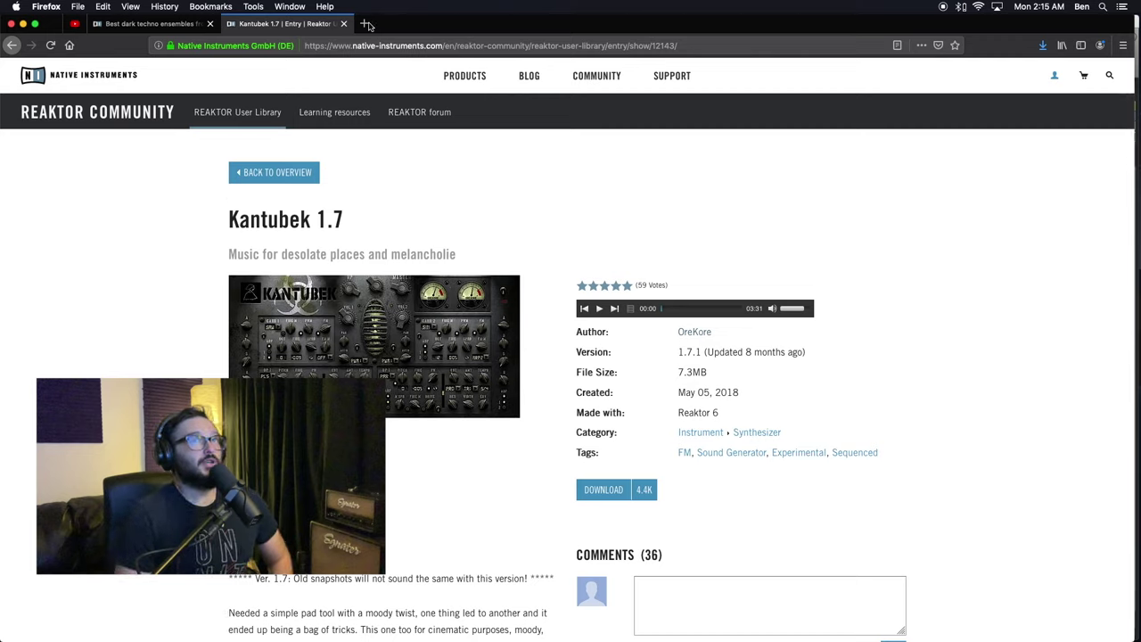
left_click(1044, 45)
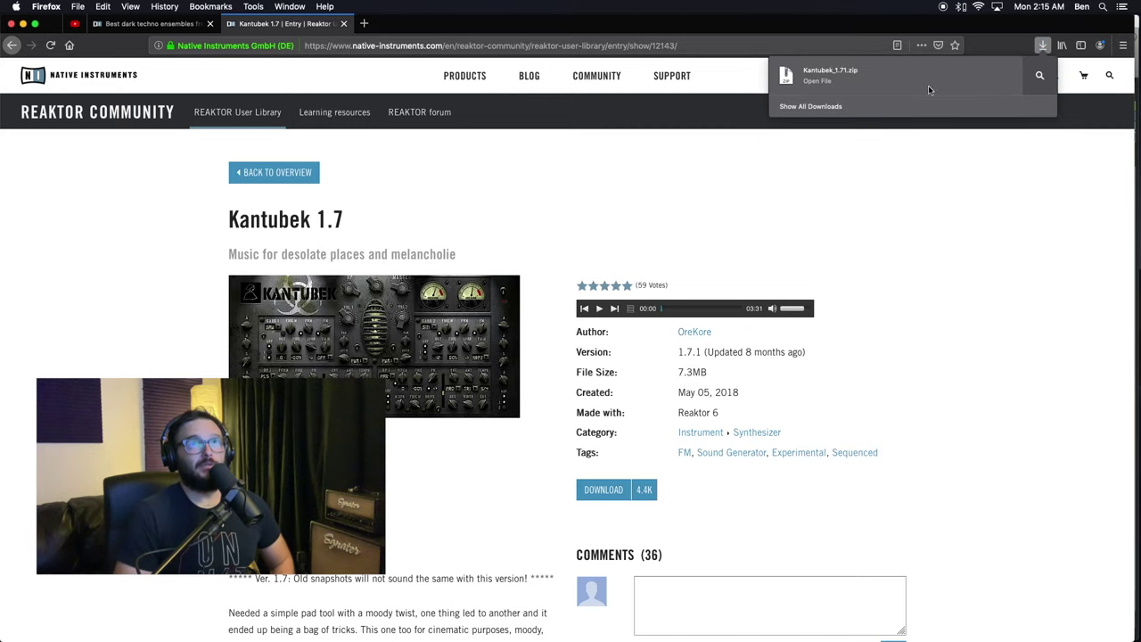
left_click(1040, 77)
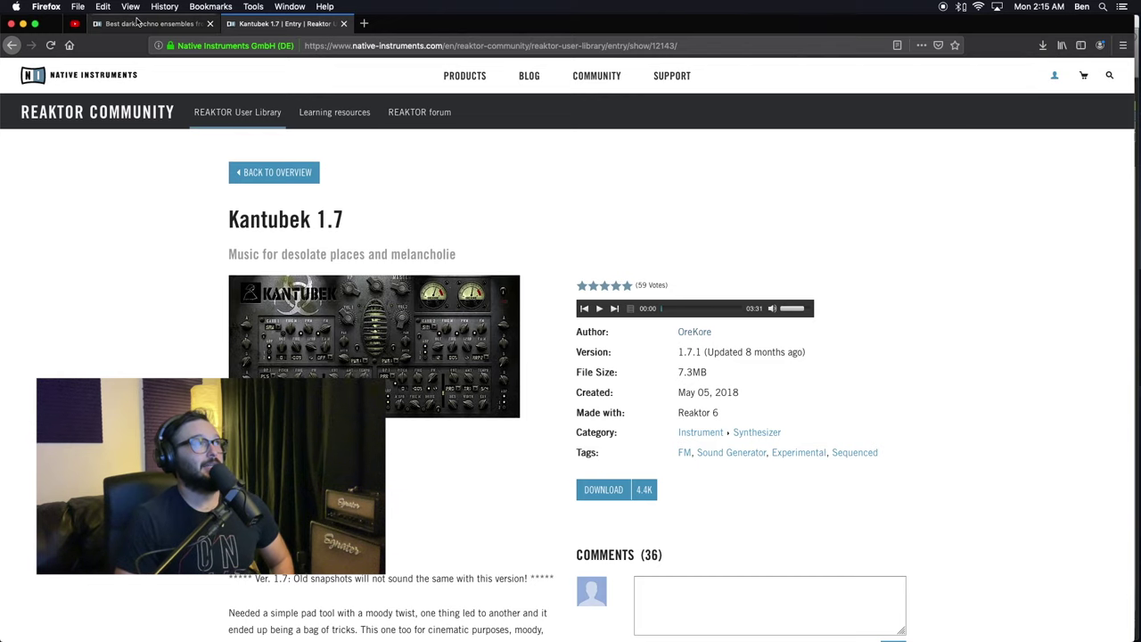
left_click(22, 24)
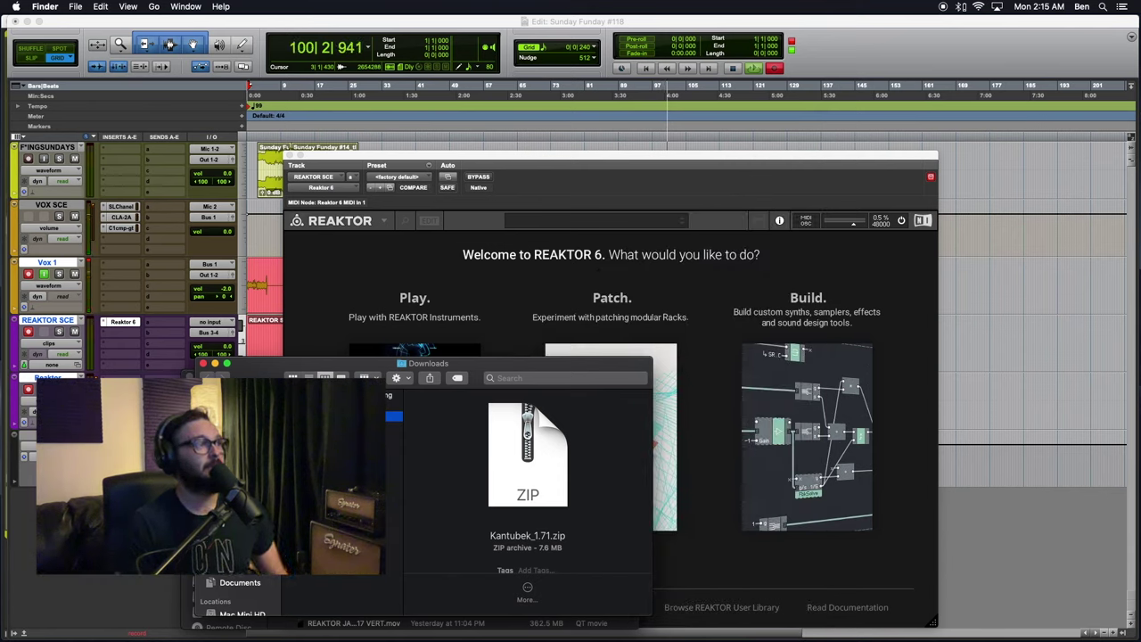
double_click(388, 417)
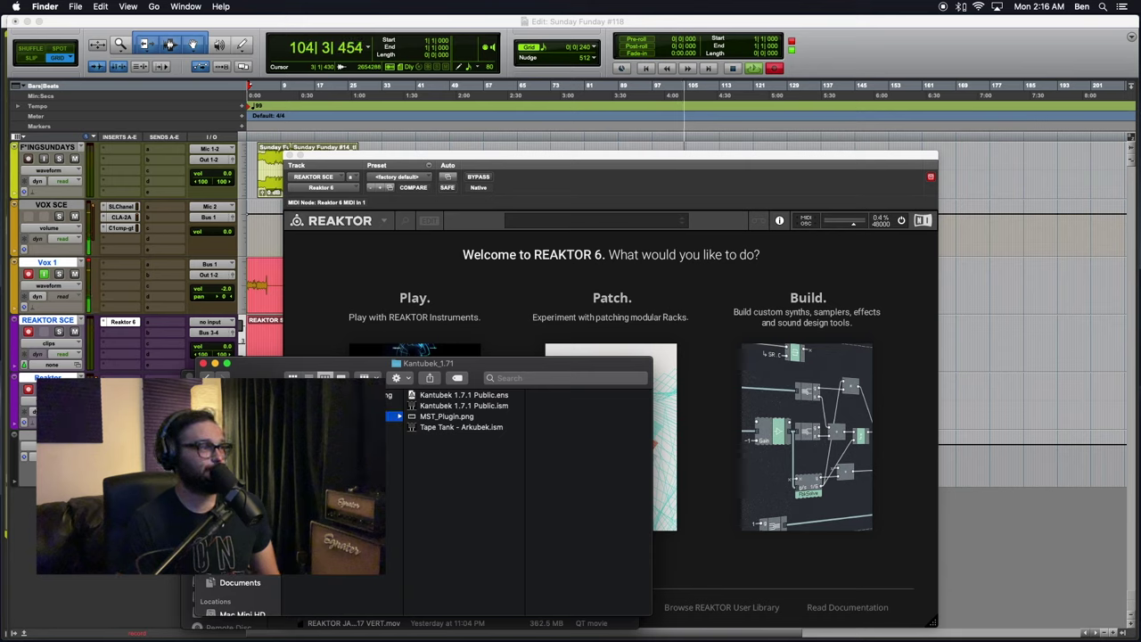
- Open the Documents folder in a second Finder tab and go into Native Instruments and its Reaktor 6 folder
scroll(236, 597, "down", 2)
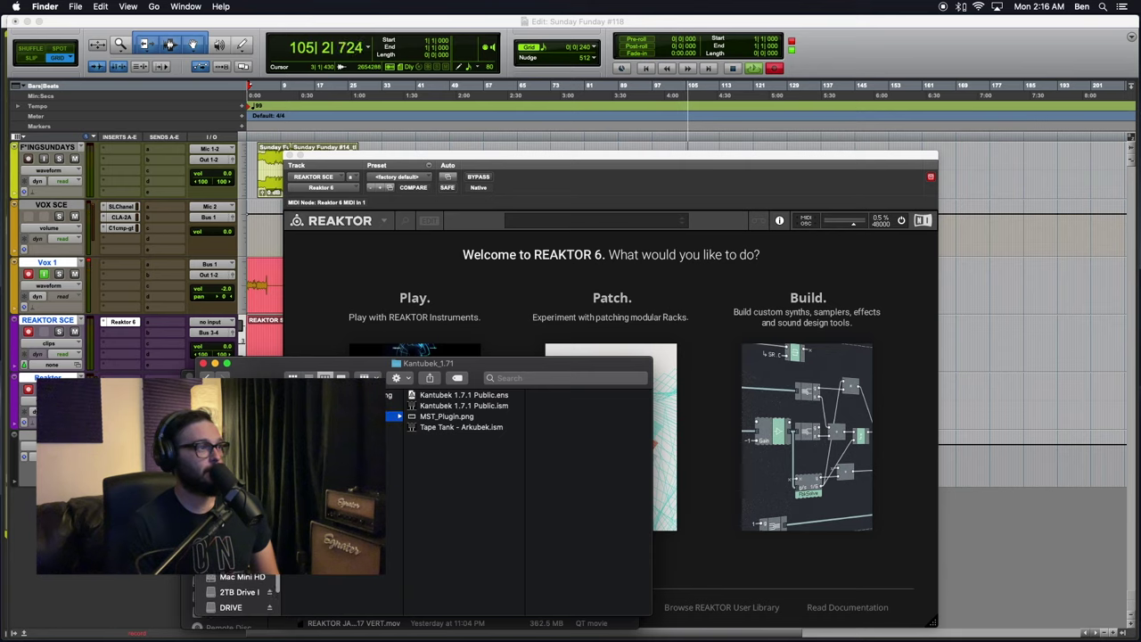
key("super+t")
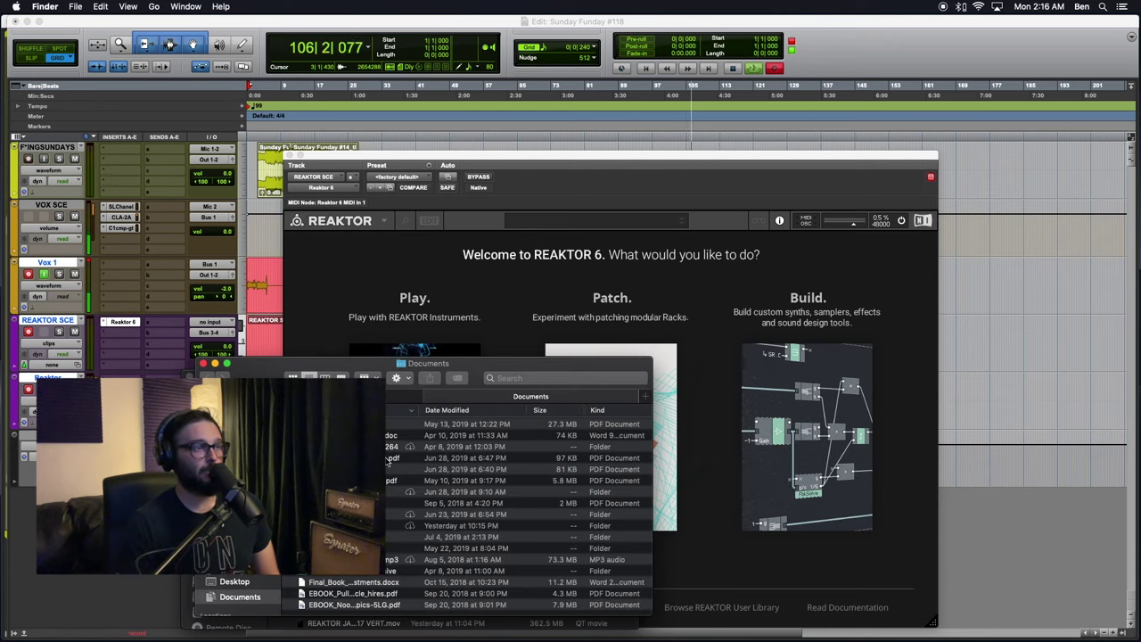
double_click(419, 527)
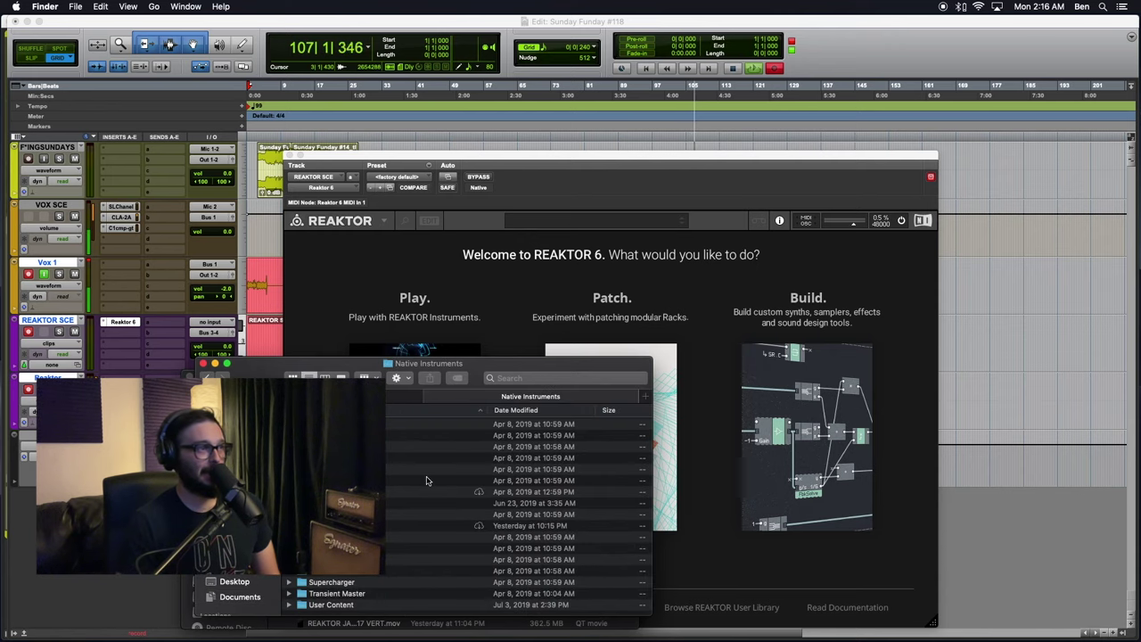
double_click(397, 525)
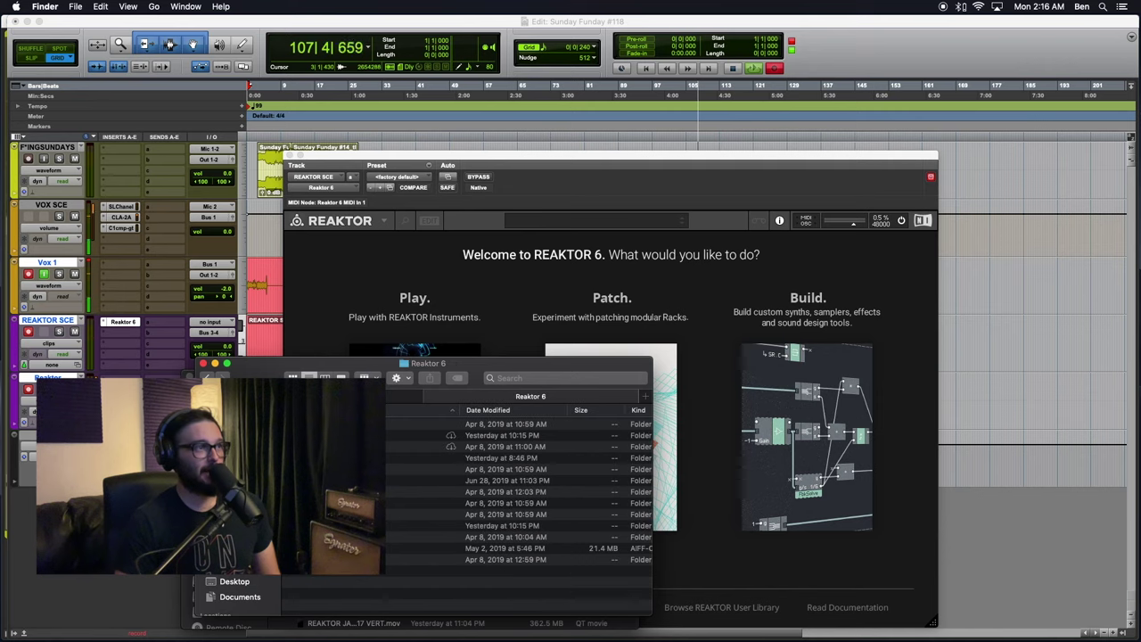
scroll(395, 522, "up", 1)
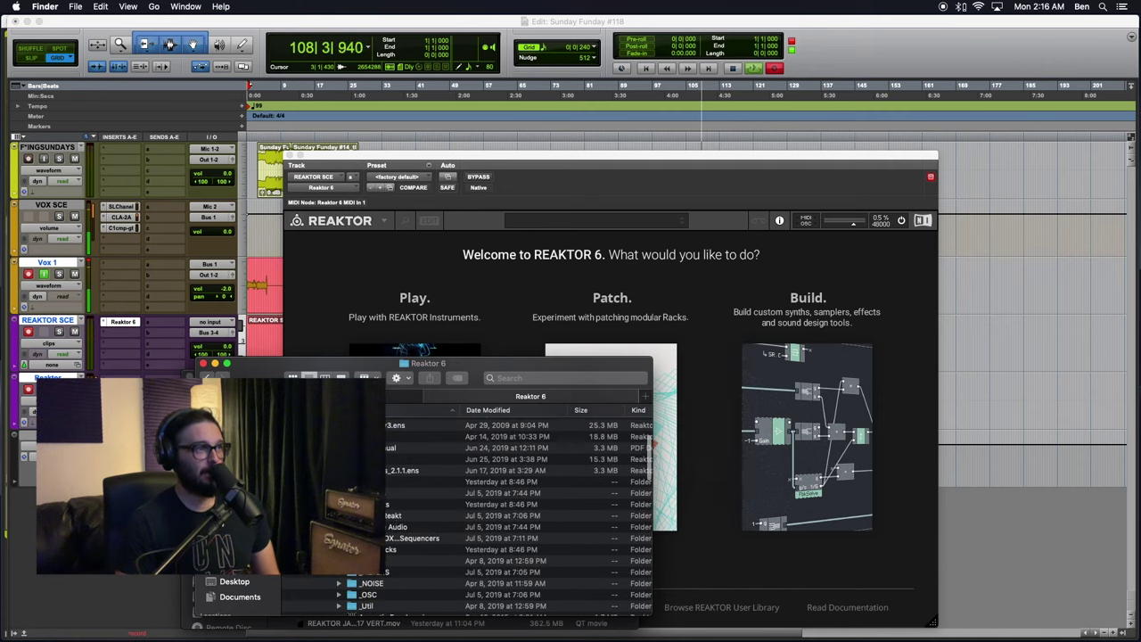
- Locate the Ensembles folder inside Community and move Kantubek 1.7.1 Public.ens into it from the unpacked Kantubek_1.71 folder
left_click(327, 505)
left_click(301, 482)
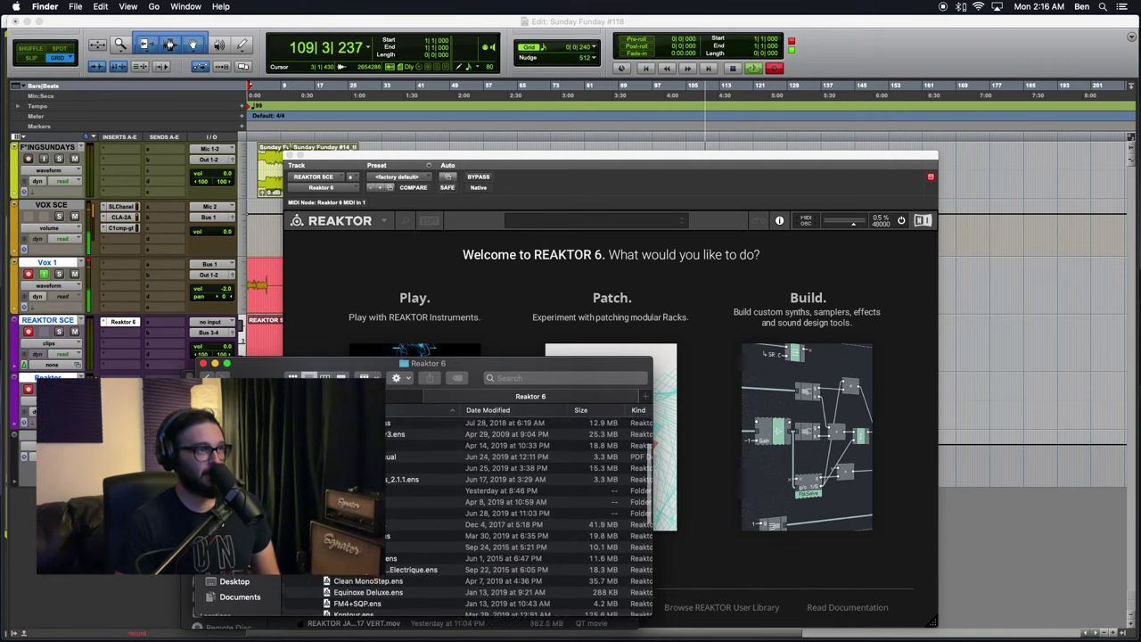
scroll(301, 482, "up", 3)
scroll(301, 482, "down", 5)
left_click(314, 439)
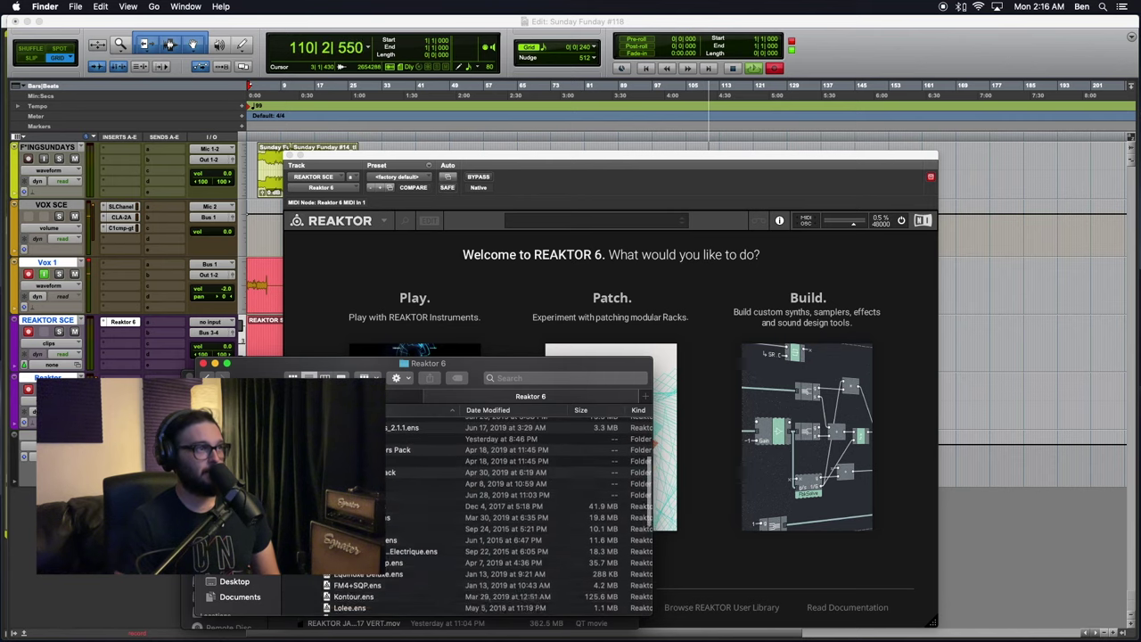
scroll(517, 508, "up", 5)
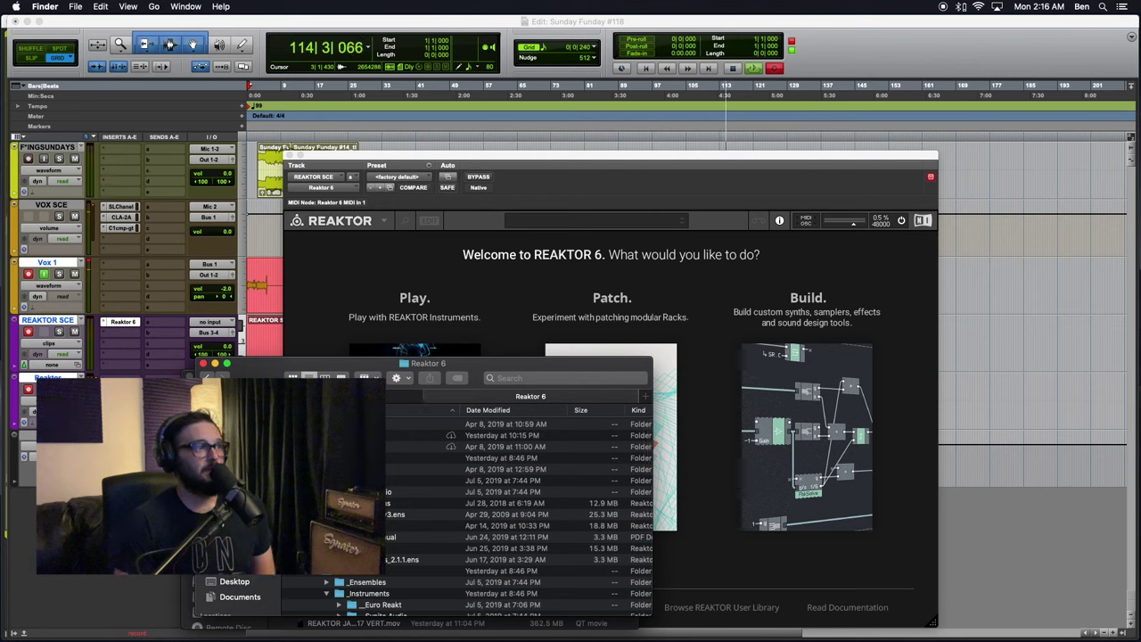
double_click(364, 480)
left_click(343, 396)
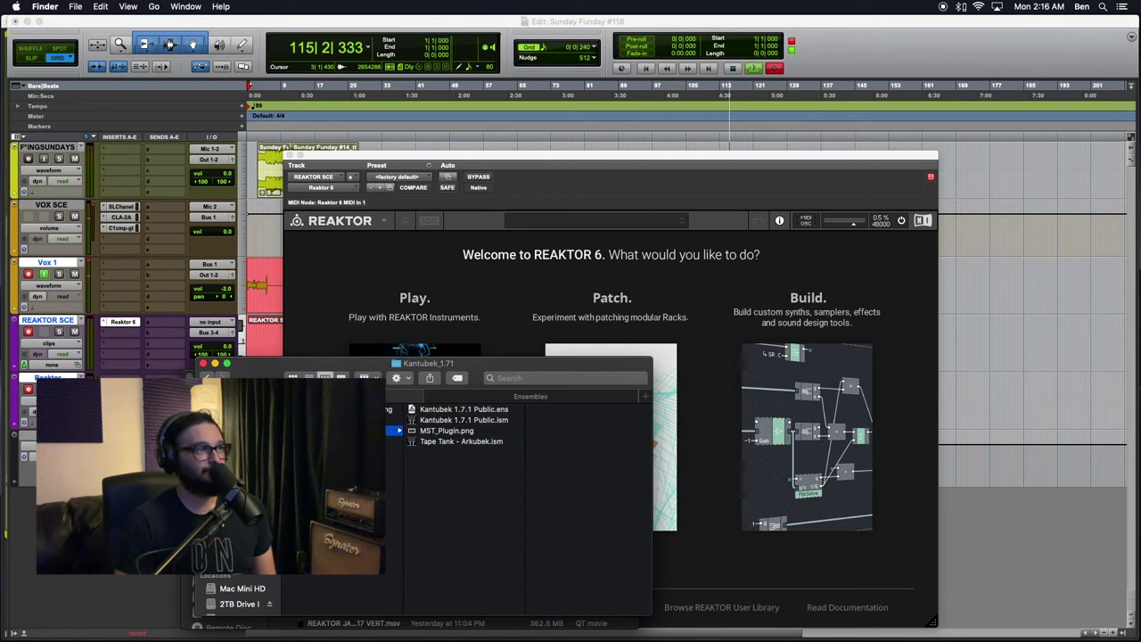
left_click(488, 409)
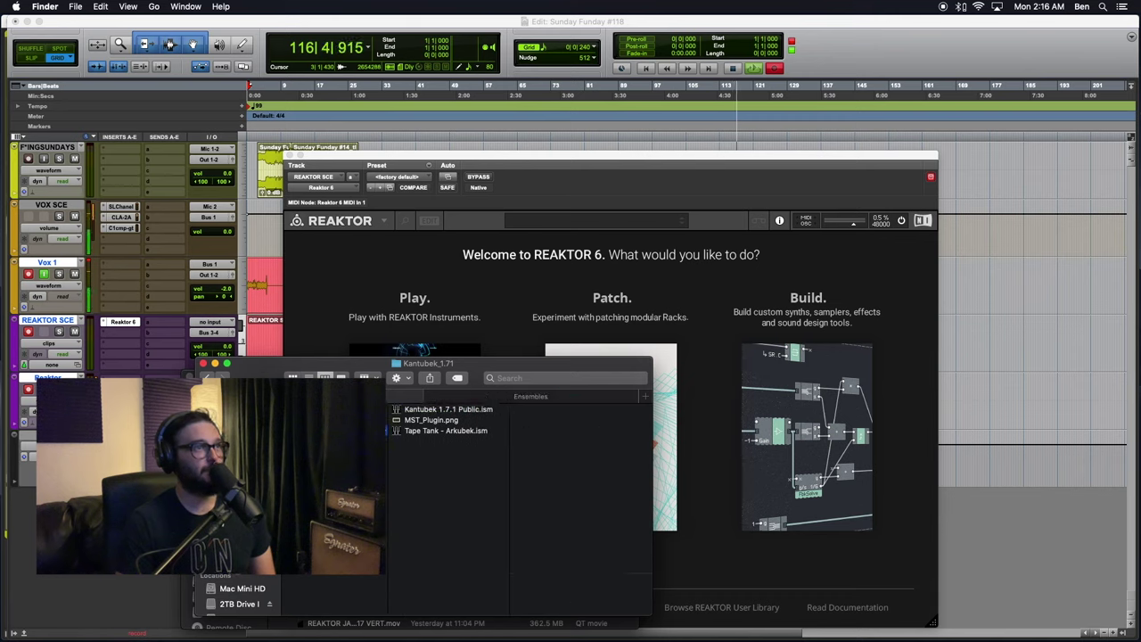
left_click(482, 398)
- Go back to the Reaktor 6 folder, open Community and create a new folder named Instruments in it
left_click(207, 377)
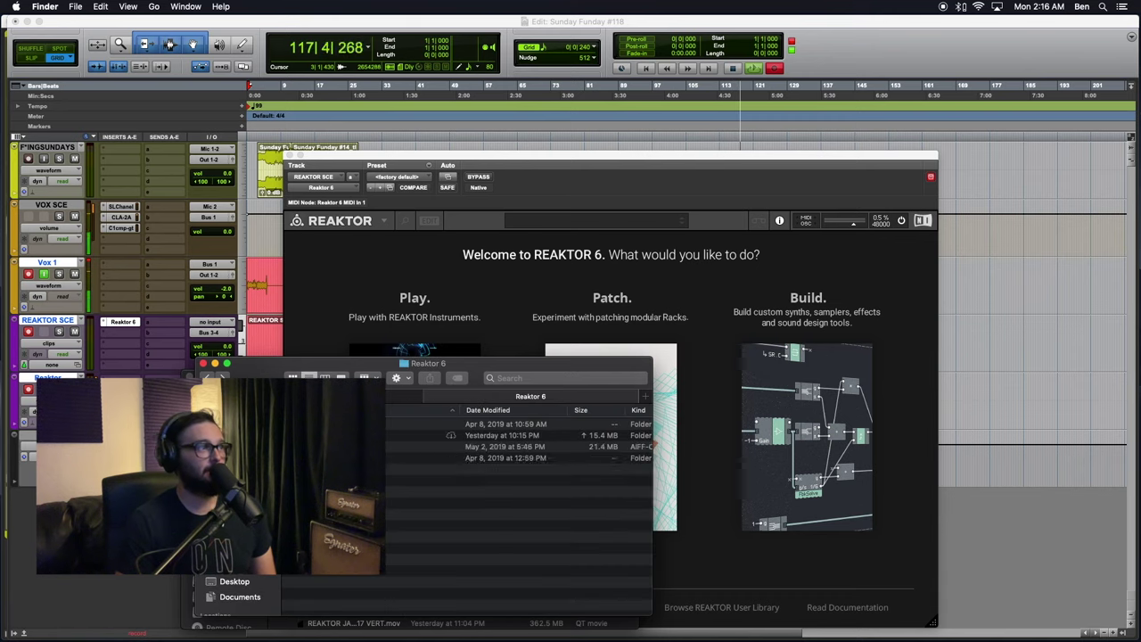
scroll(467, 516, "down", 1)
scroll(467, 515, "down", 10)
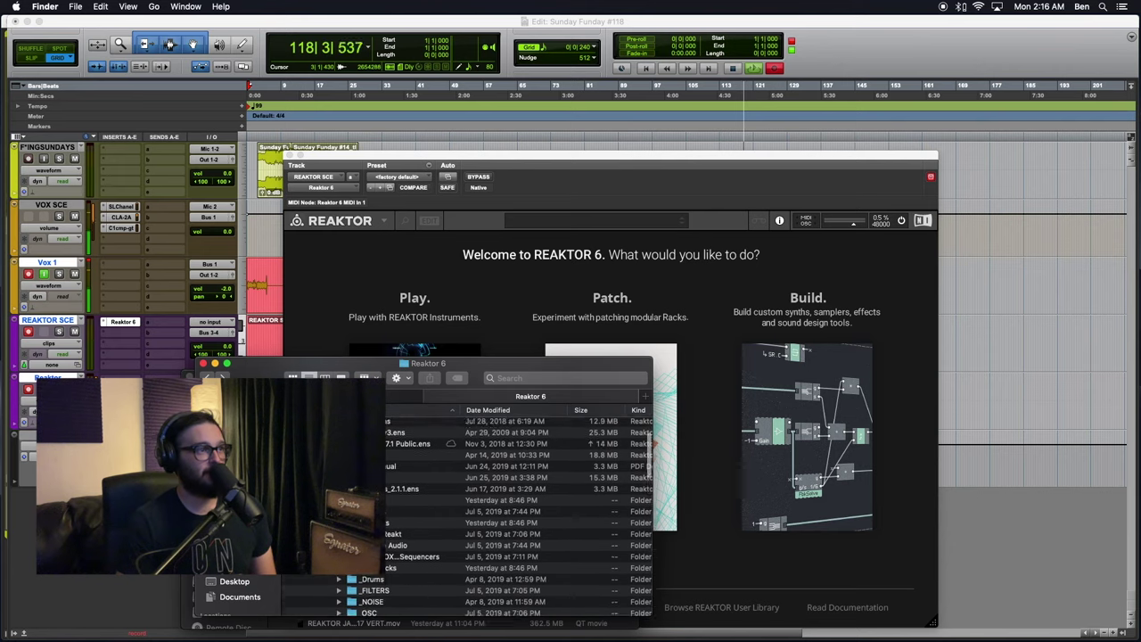
scroll(518, 513, "up", 10)
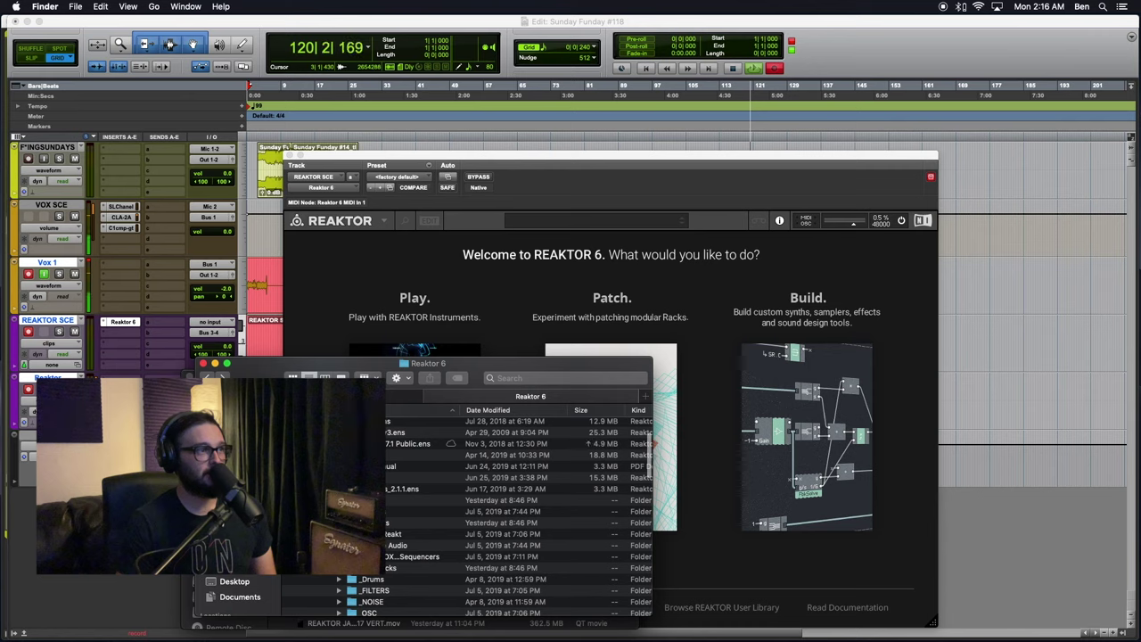
scroll(518, 513, "up", 5)
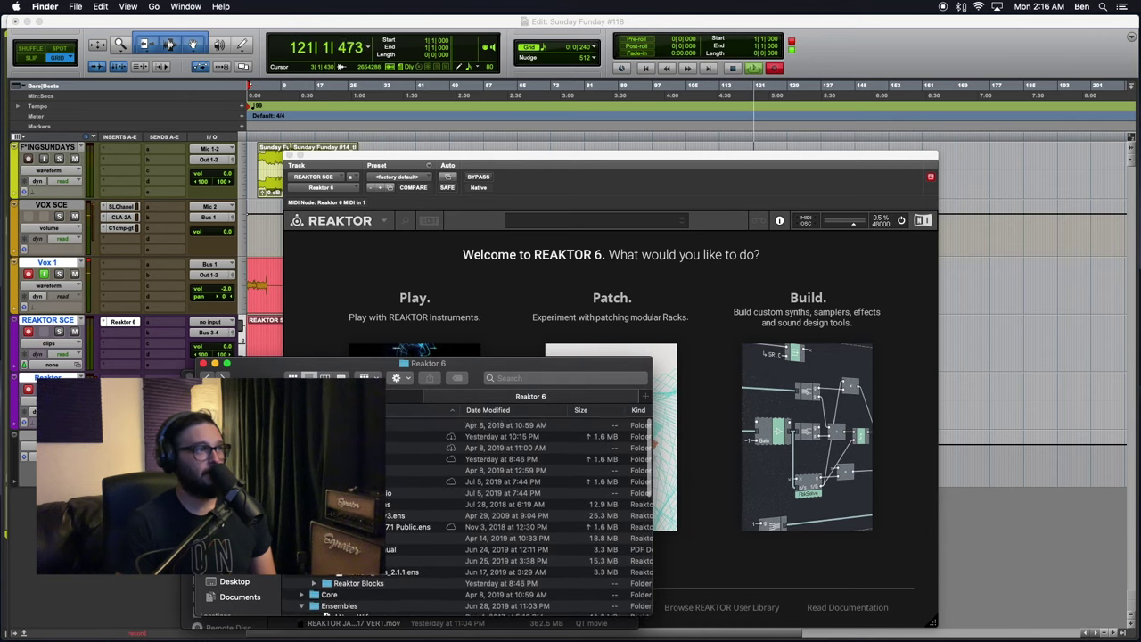
scroll(518, 513, "down", 3)
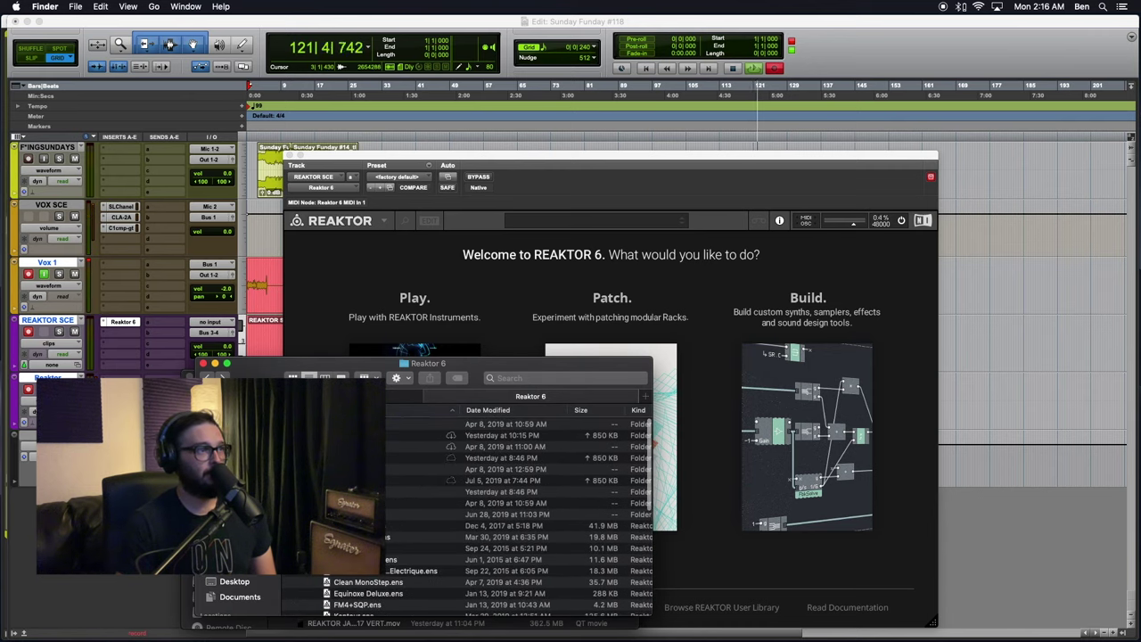
double_click(357, 459)
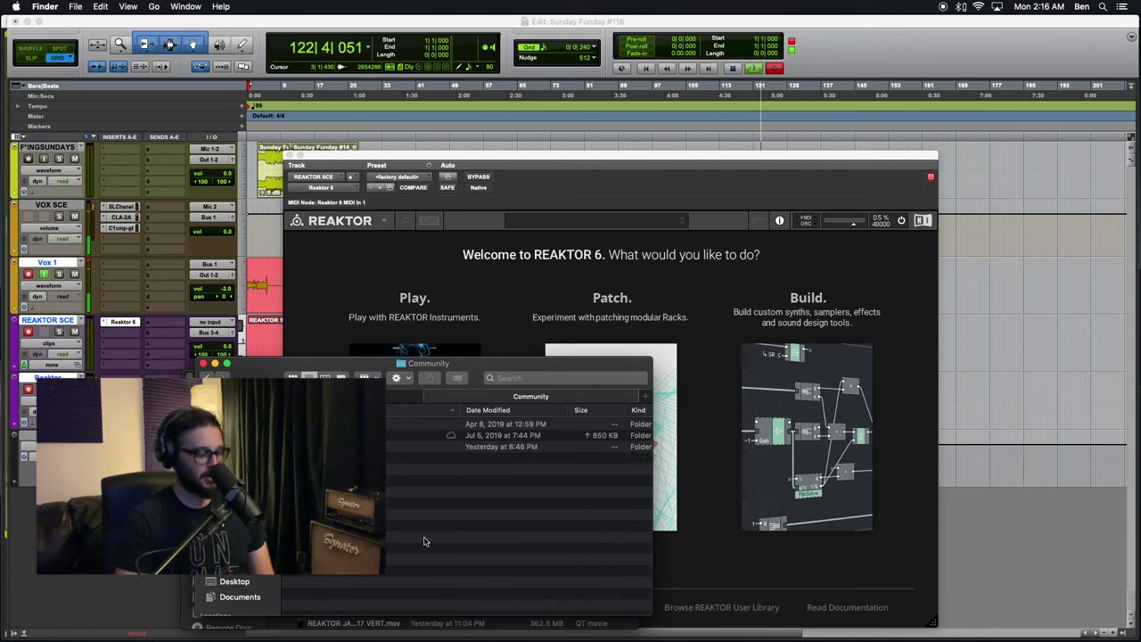
key("super+shift+n")
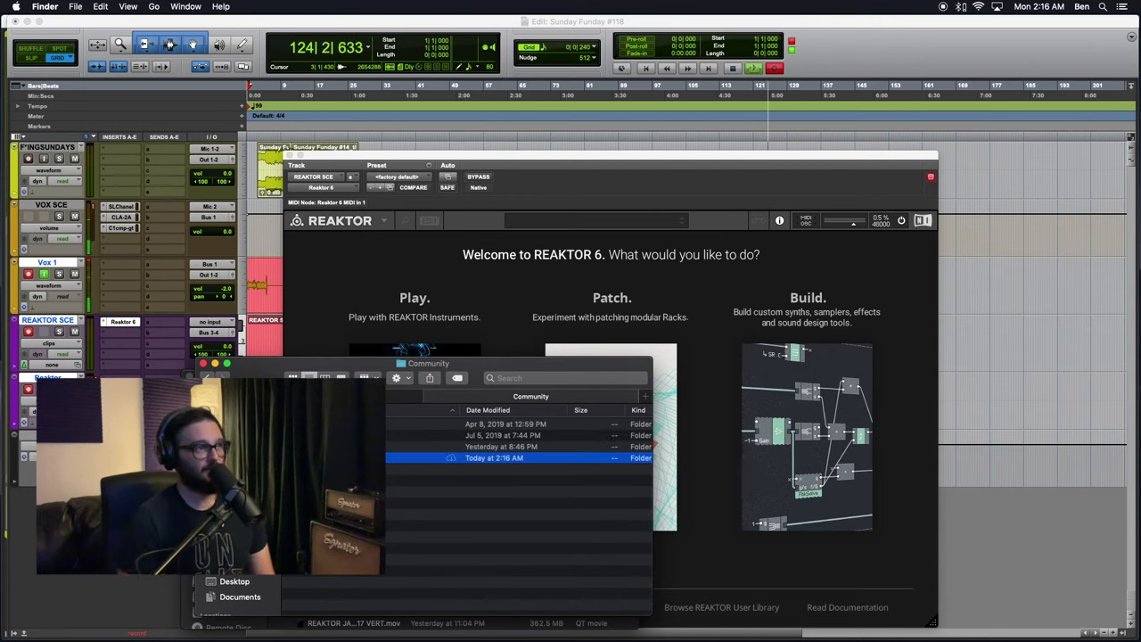
key("Return")
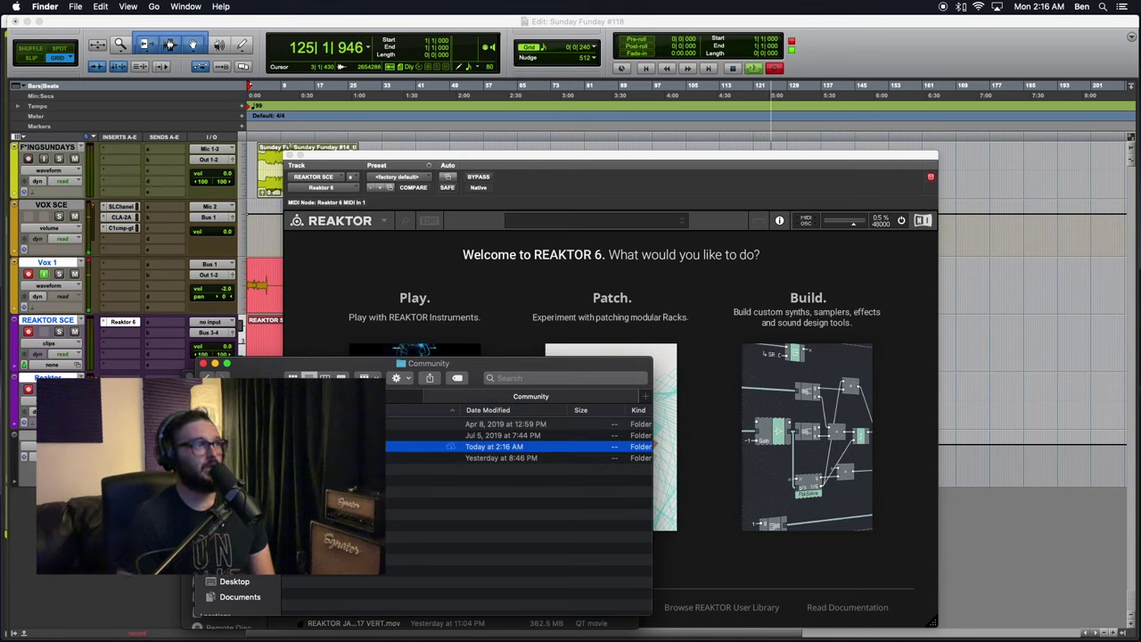
- Move Kantubek 1.7.1 Public.ism and Tape Tank - Arkubek.ism from the Kantubek_1.71 folder into the new Instruments folder
double_click(356, 447)
left_click(352, 397)
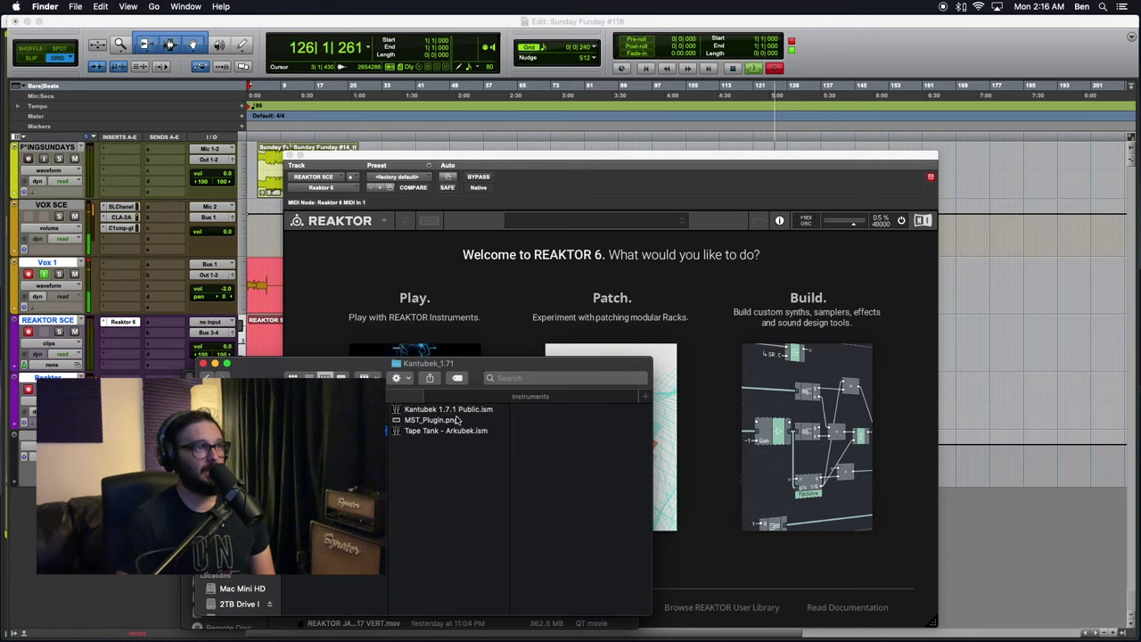
left_click_drag(435, 409, 512, 398)
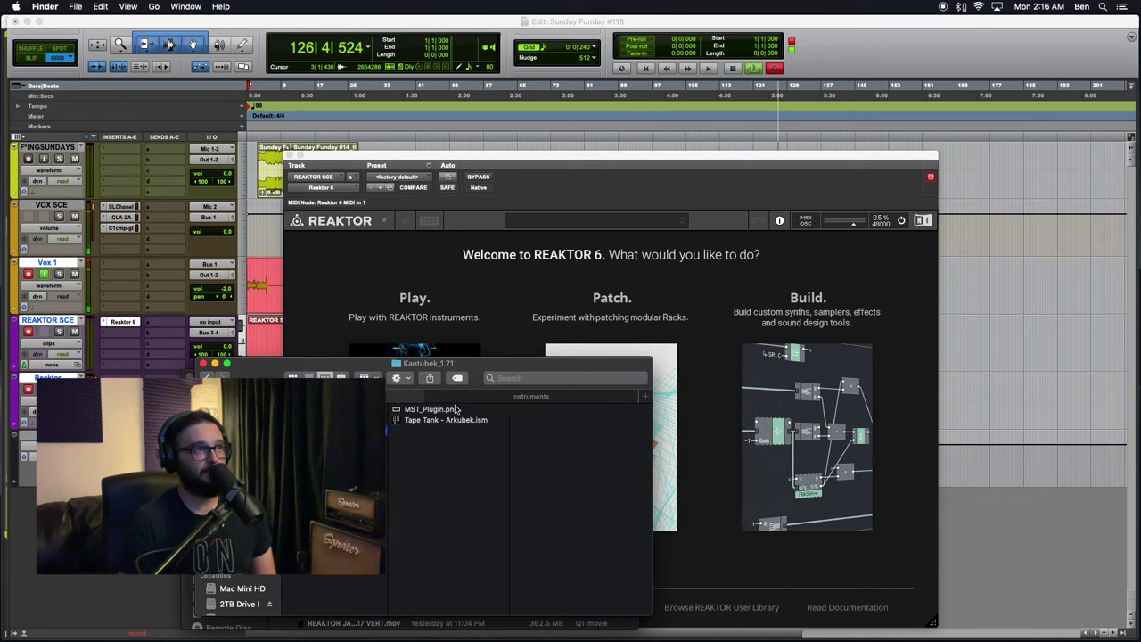
left_click(454, 409)
left_click(434, 420)
left_click_drag(453, 423, 538, 397)
- Copy MST_Plugin.png from the Kantubek_1.71 folder into the Ensembles folder inside Community
left_click(400, 410)
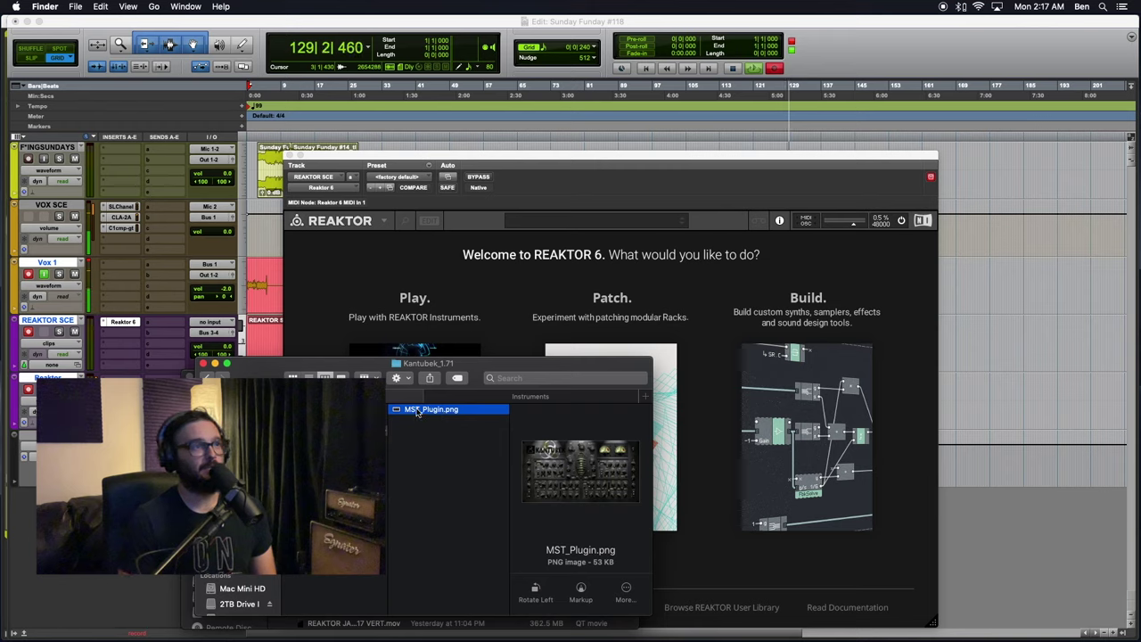
left_click_drag(416, 412, 456, 412)
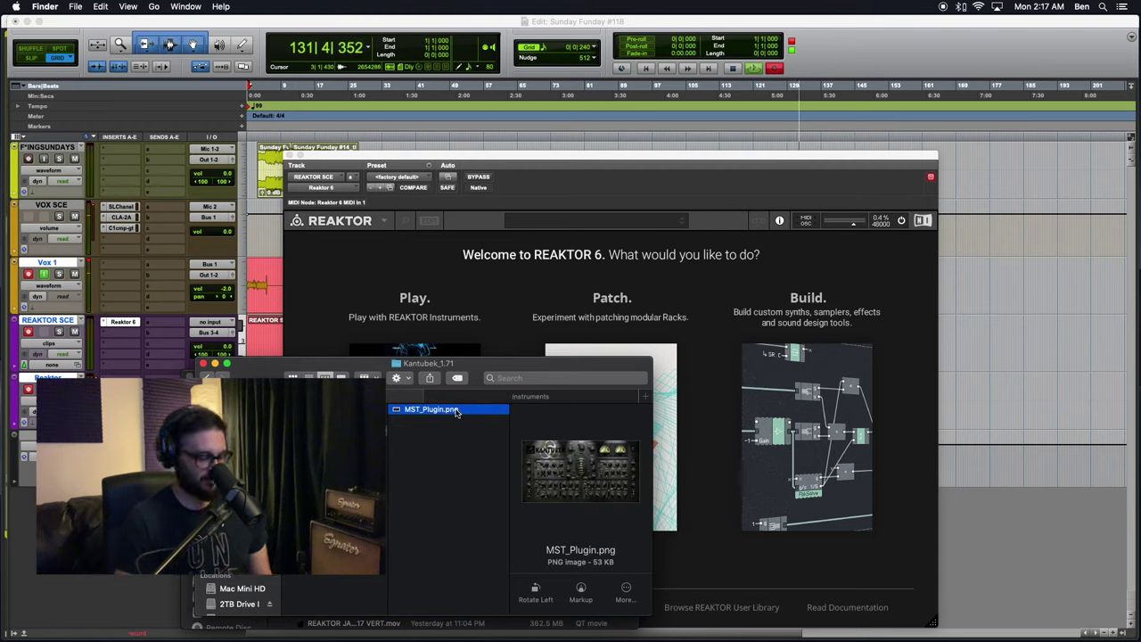
left_click(514, 398)
key("super+v")
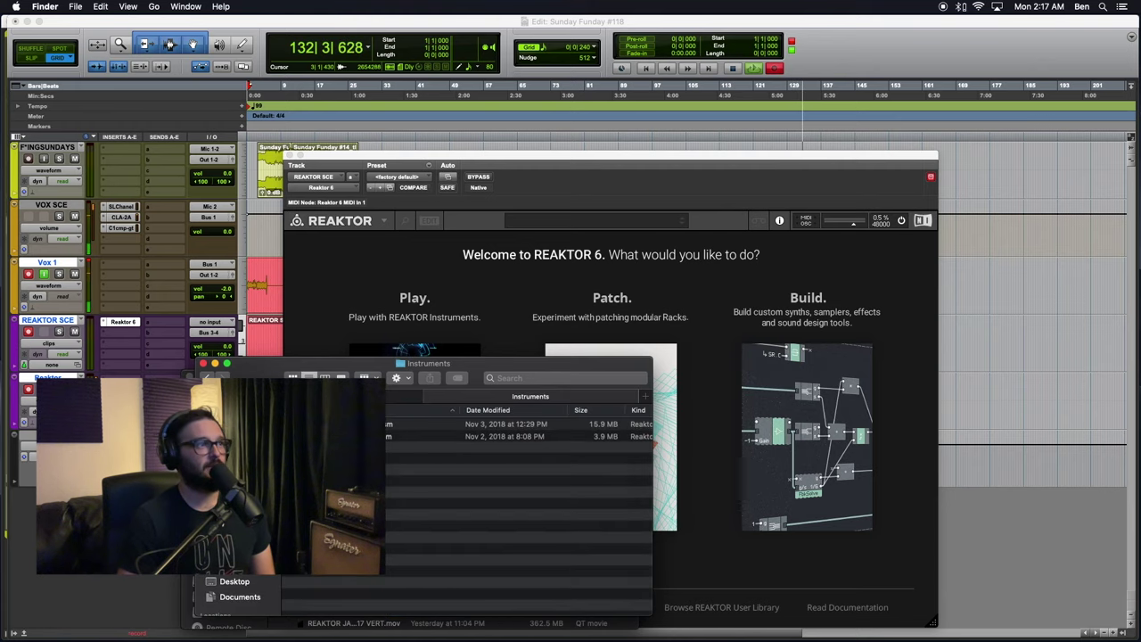
left_click(356, 397)
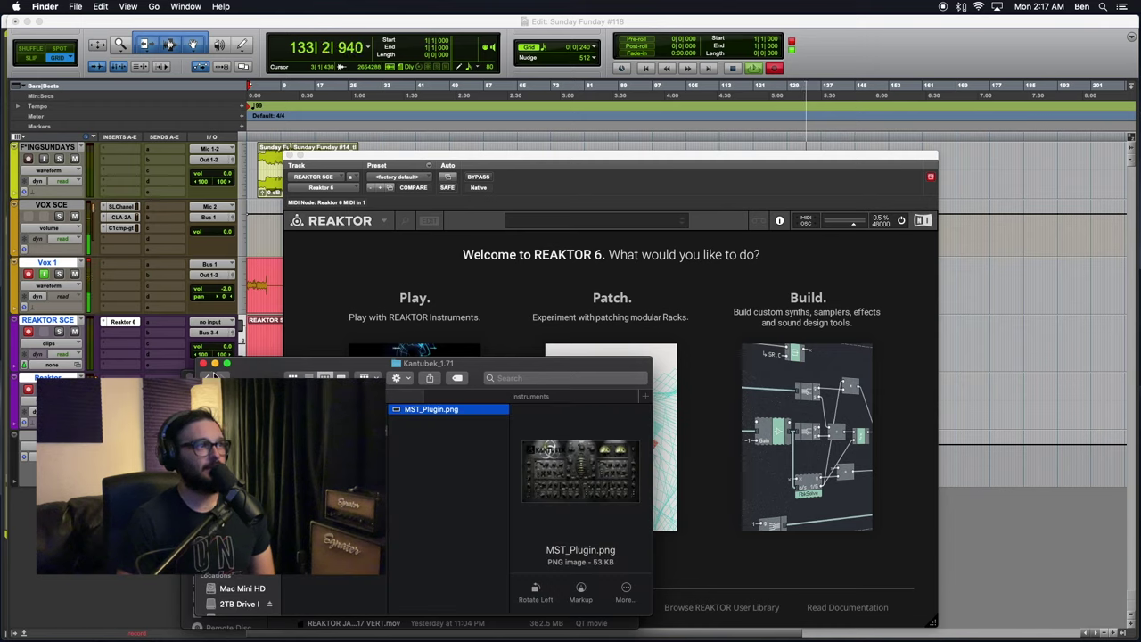
left_click(339, 482)
left_click(348, 430)
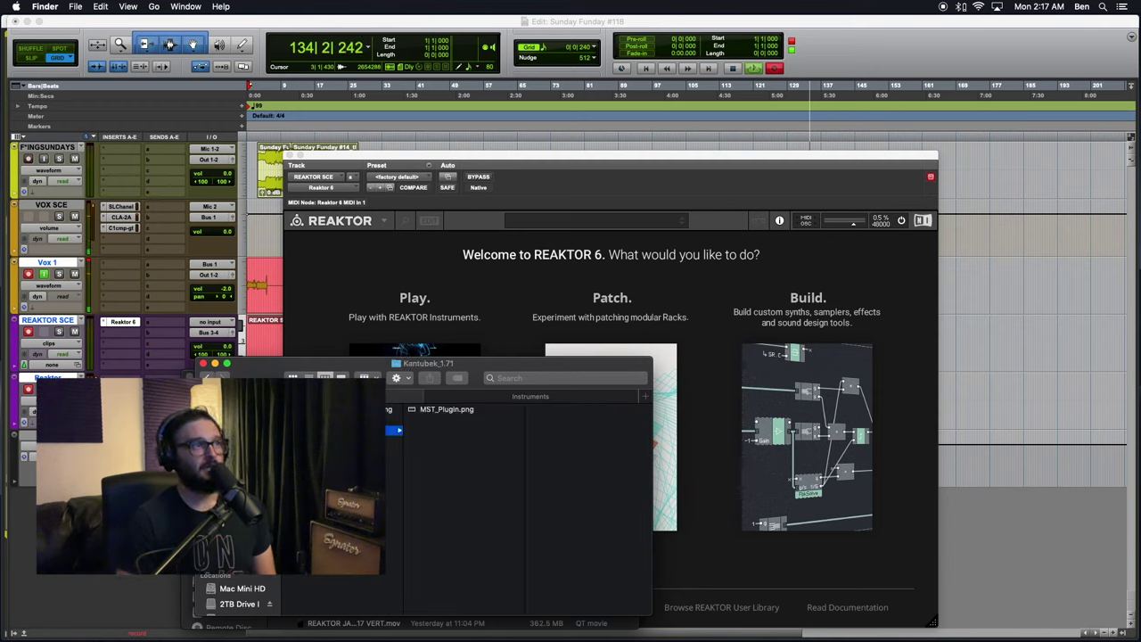
left_click(487, 397)
left_click(207, 379)
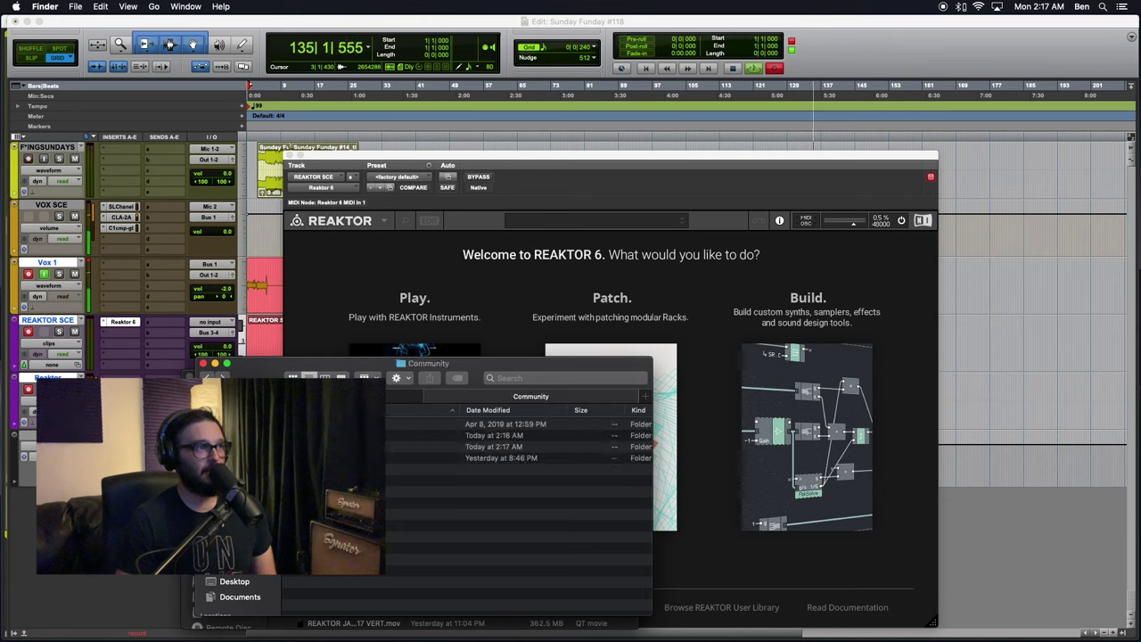
double_click(343, 435)
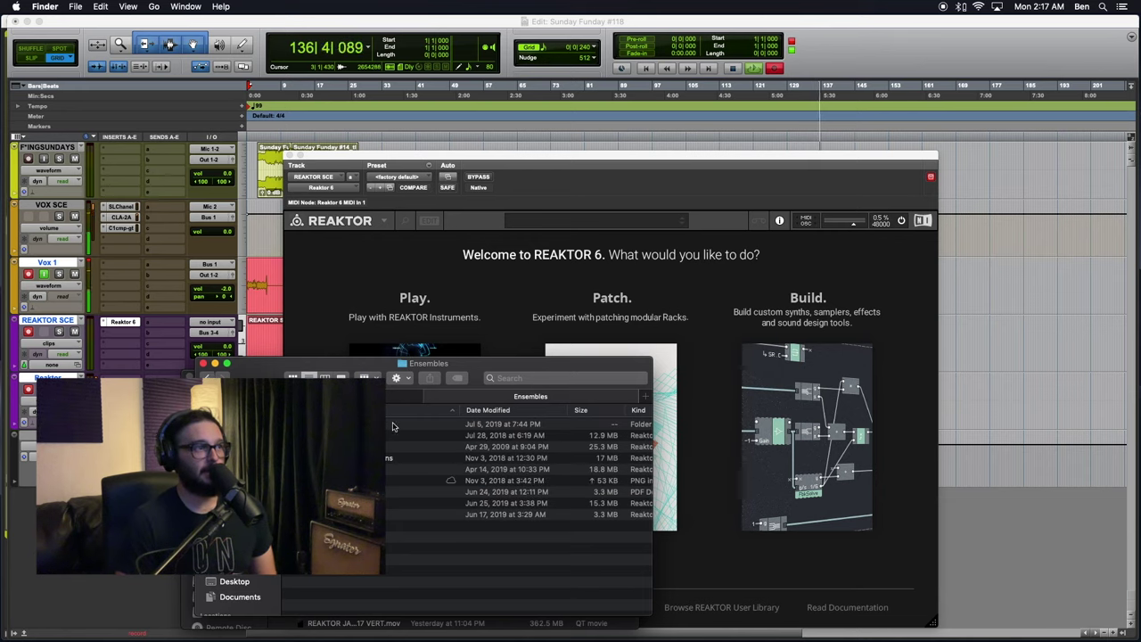
- Return to Downloads and move the leftover Kantubek_1.71 items to the trash
left_click(367, 397)
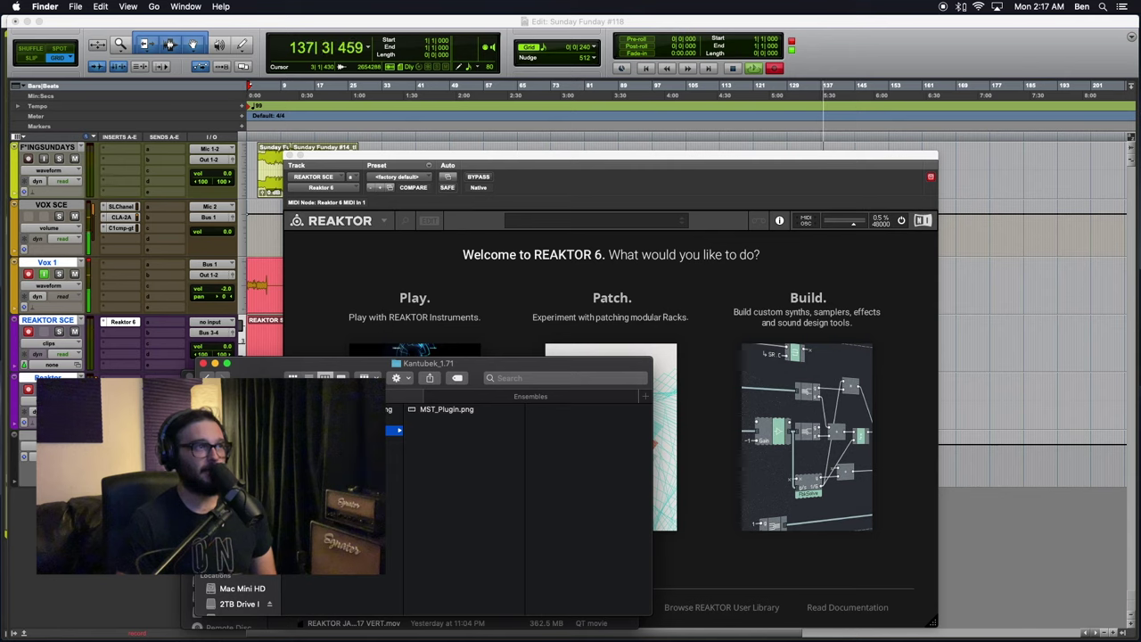
left_click(339, 442, "shift")
right_click(338, 441)
left_click(397, 430)
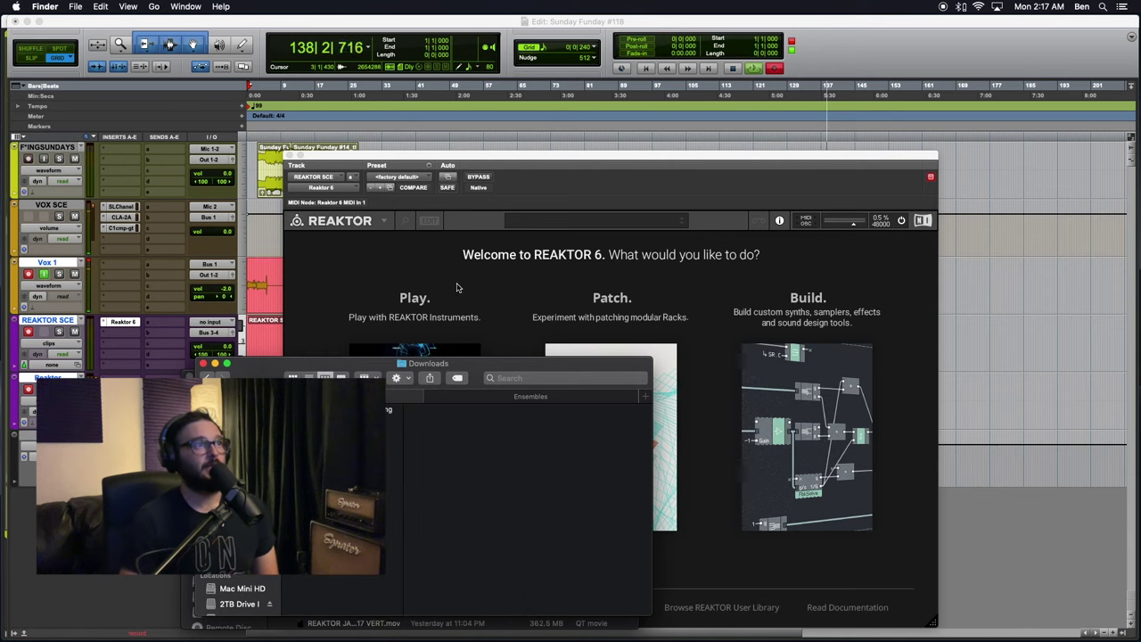
- Switch to the Reaktor 6 plug-in in Pro Tools, choose Play on its start screen and reposition its window
left_click(456, 287)
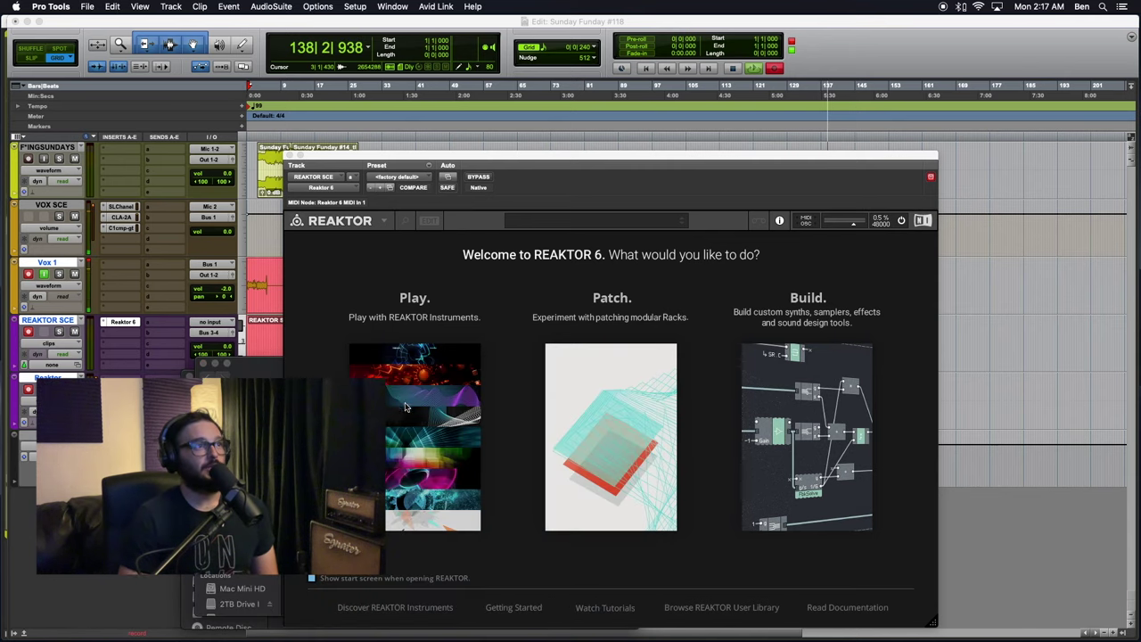
left_click(401, 356)
double_click(324, 292)
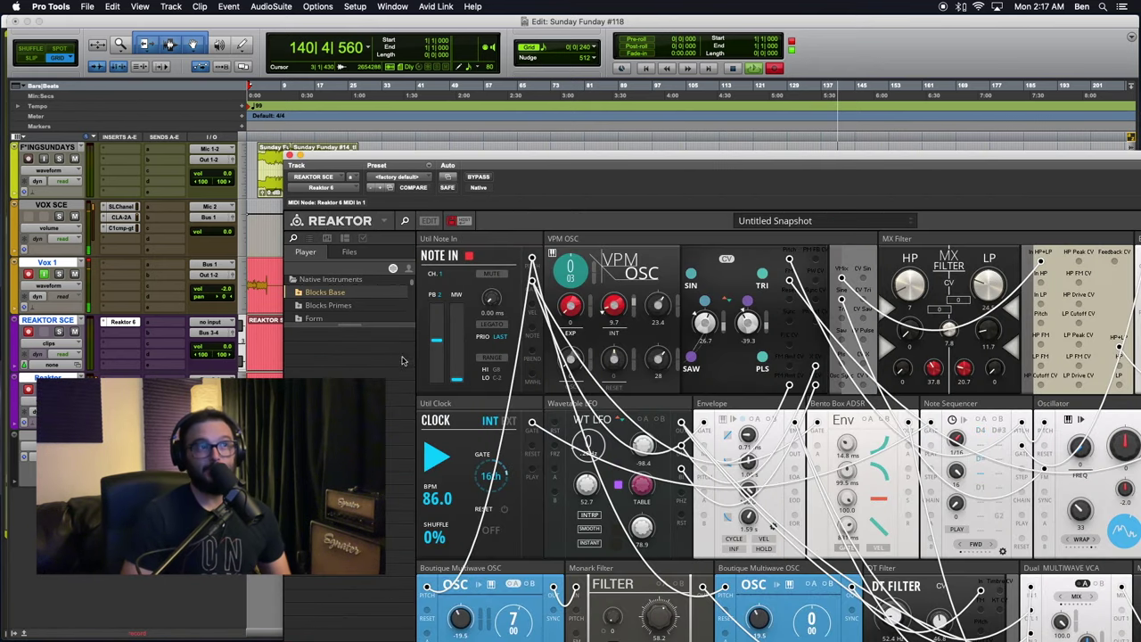
left_click_drag(497, 164, 198, 5)
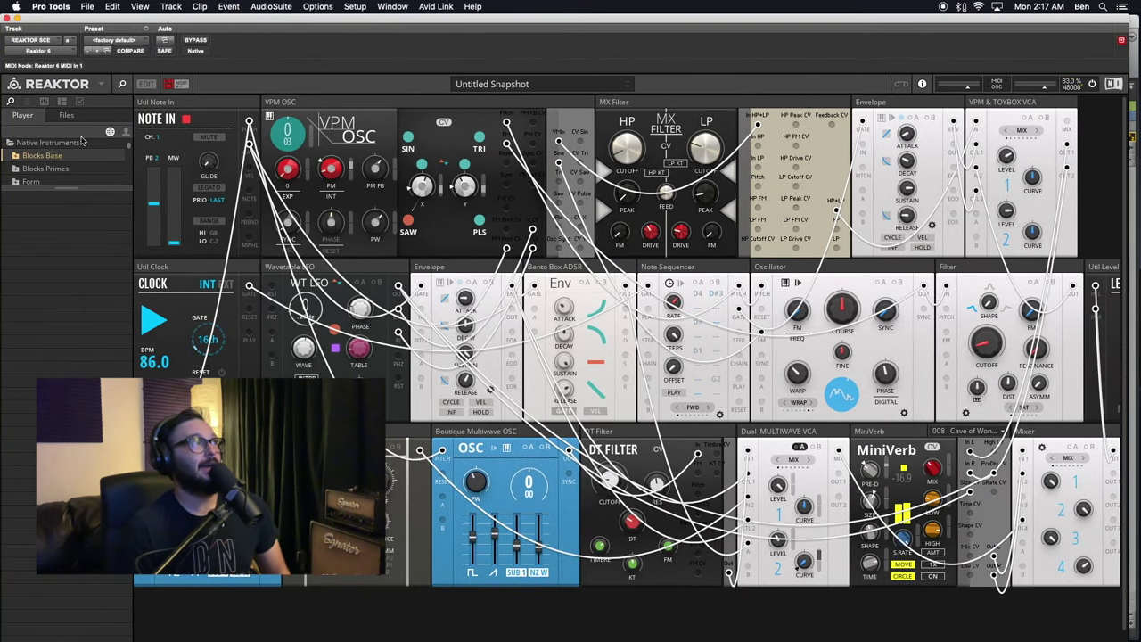
- Turn on Reaktor's edit mode and show the Library browser with a taller folder list, keeping the plug-in window accessible
left_click(146, 84)
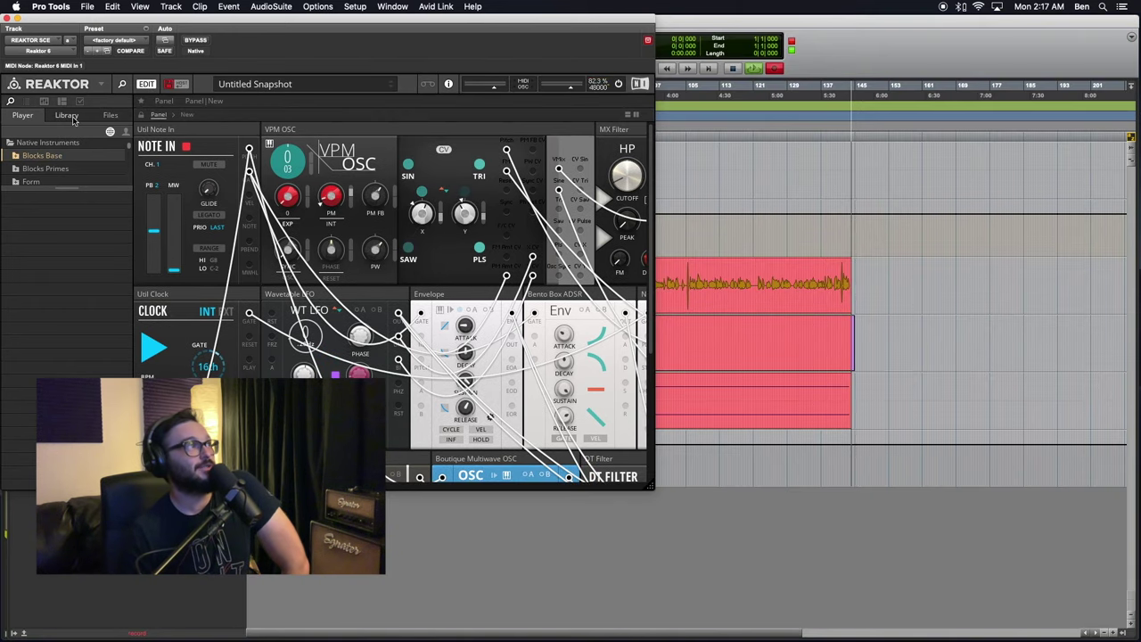
left_click(74, 118)
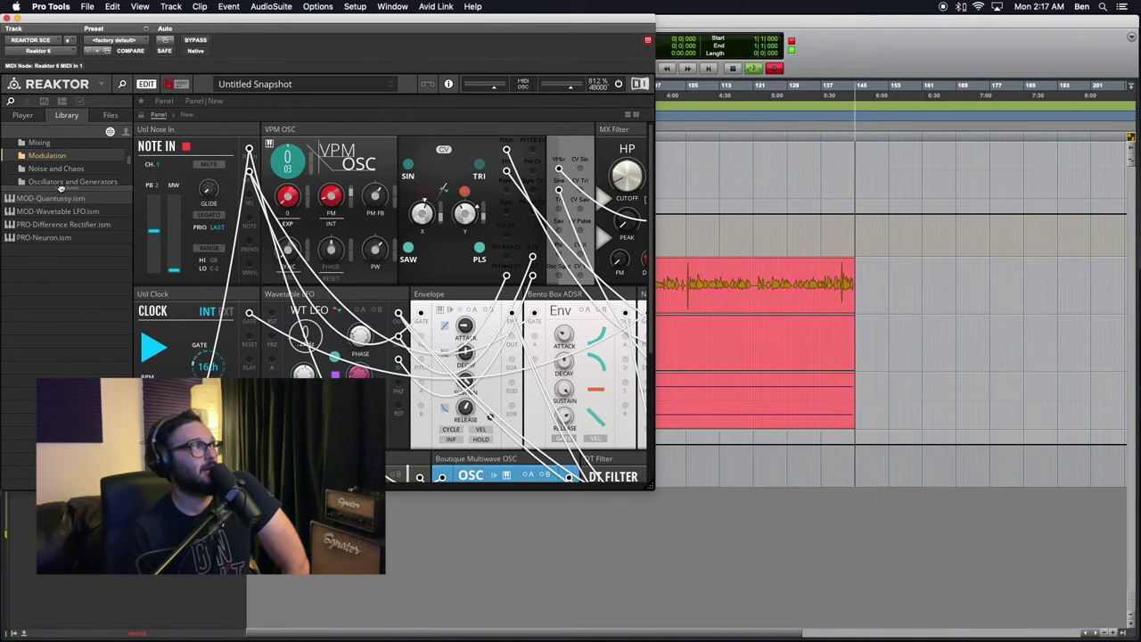
left_click_drag(62, 189, 59, 260)
scroll(62, 196, "up", 3)
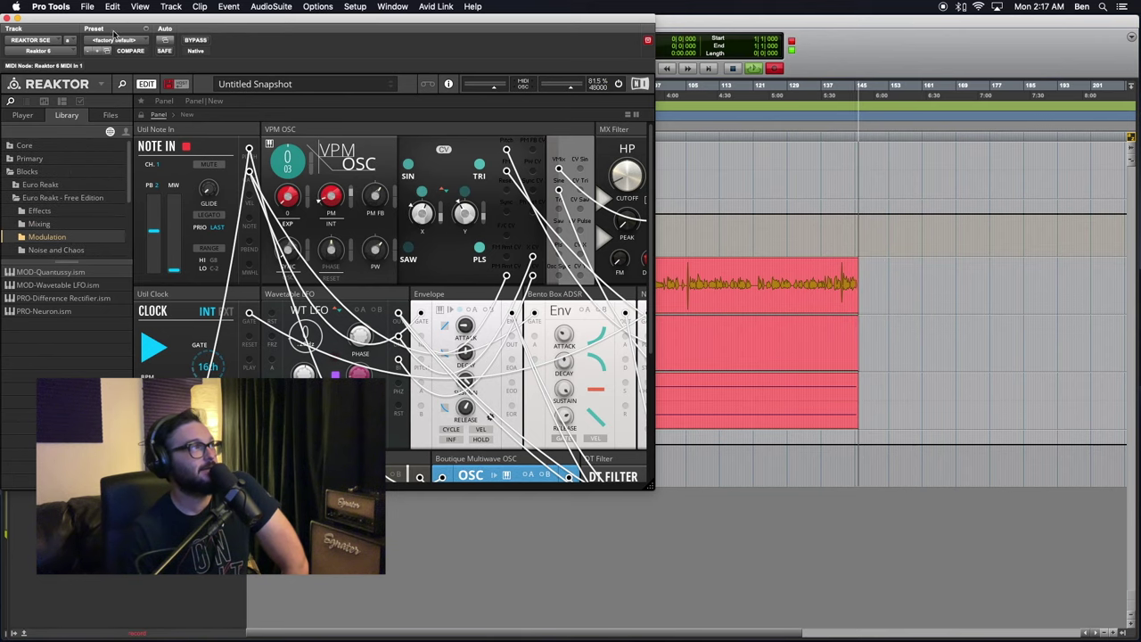
left_click_drag(135, 18, 215, 73)
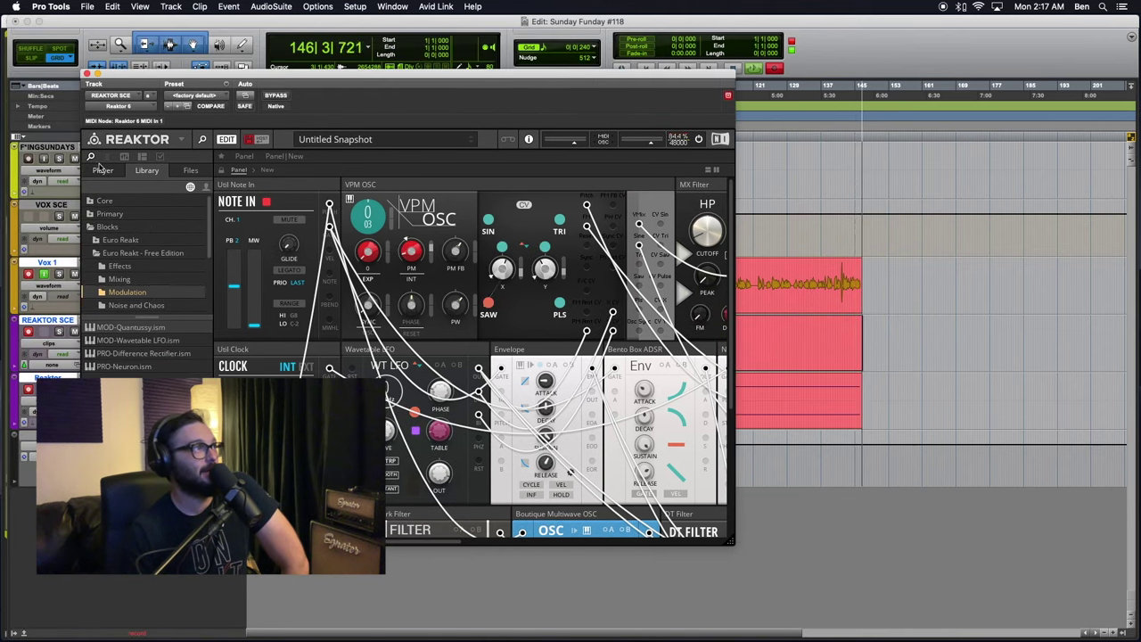
- Switch the browser to the User Library, collapse Reaktor Blocks and open the Ensembles folder inside Community
left_click(206, 186)
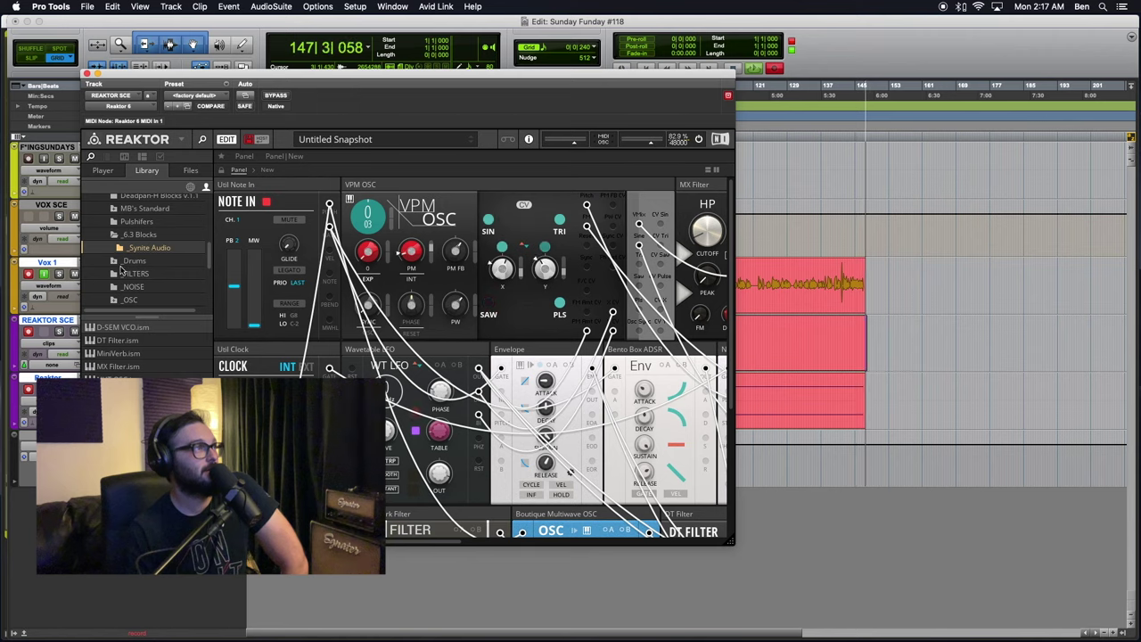
scroll(119, 250, "up", 5)
left_click(109, 248)
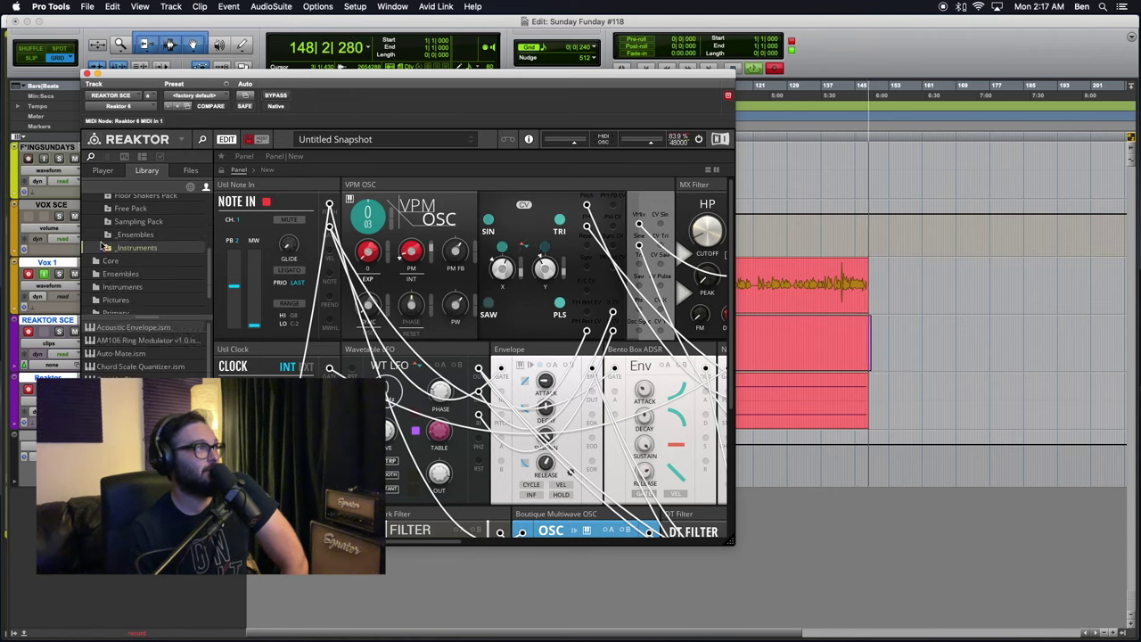
scroll(119, 258, "up", 6)
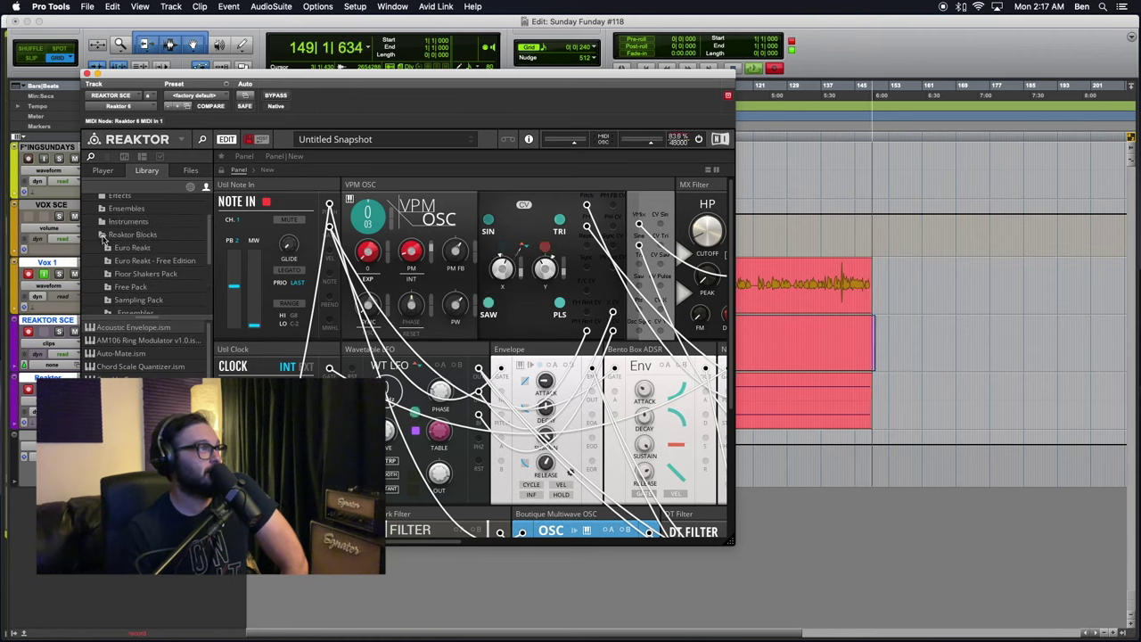
left_click(103, 236)
scroll(118, 277, "up", 3)
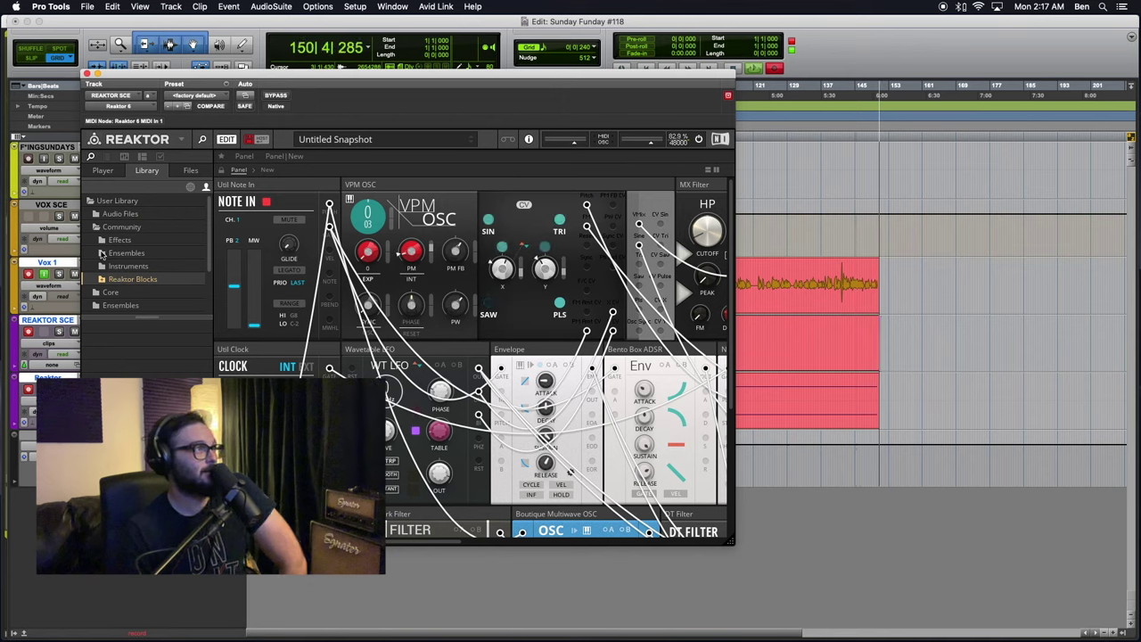
left_click(104, 255)
scroll(143, 271, "down", 1)
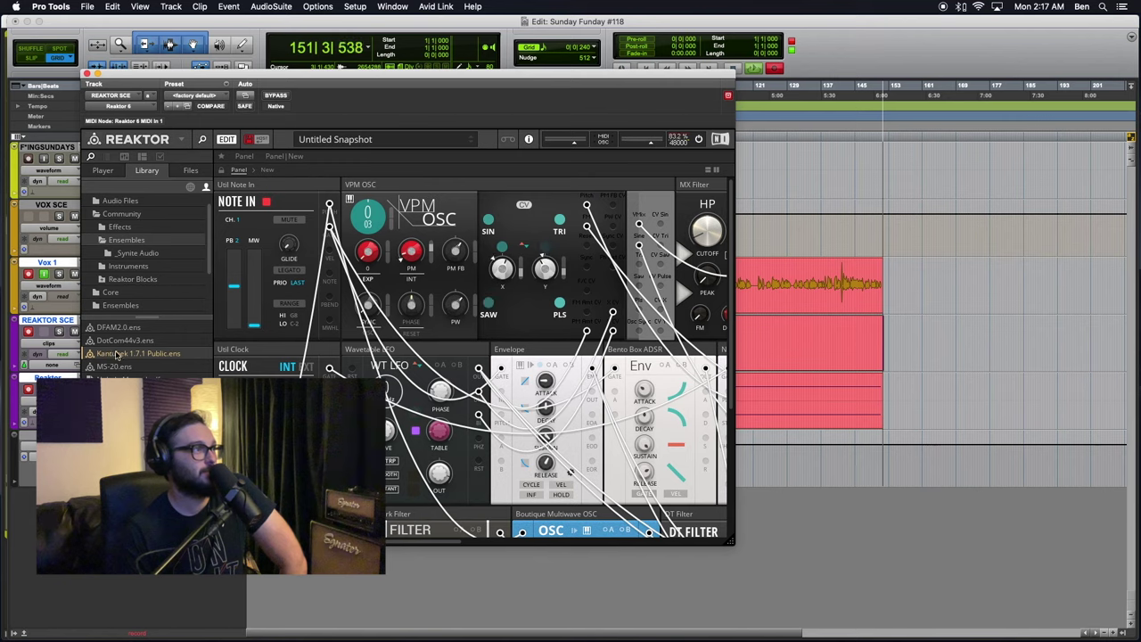
- Load Kantubek 1.7.1 Public.ens without saving the previous ensemble, and hide the browser so only the instrument shows
double_click(156, 354)
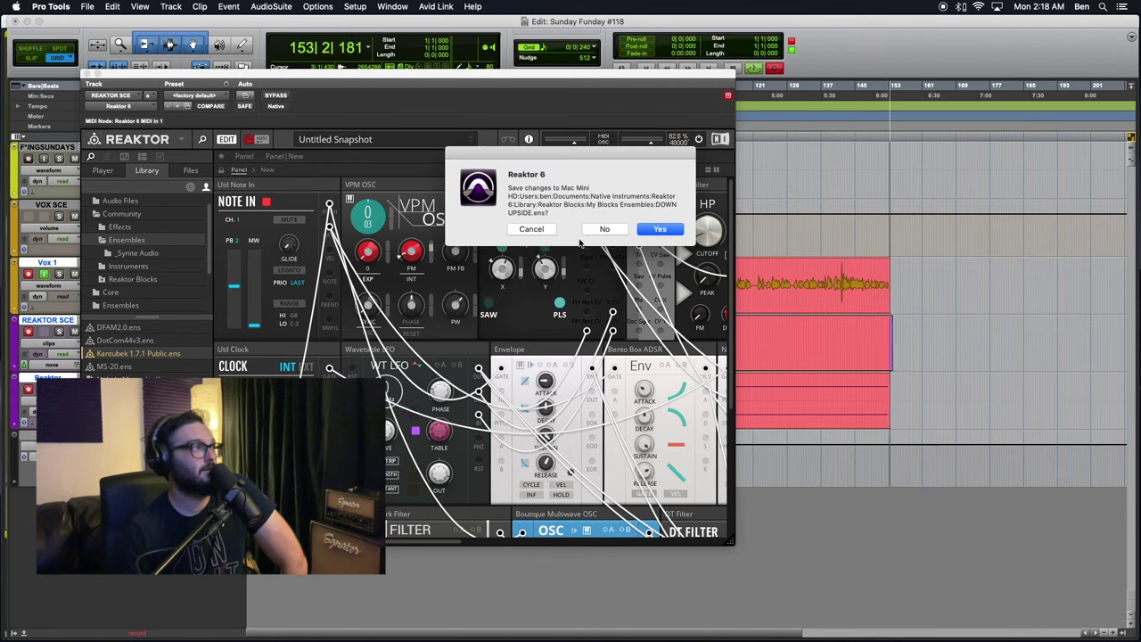
left_click(607, 229)
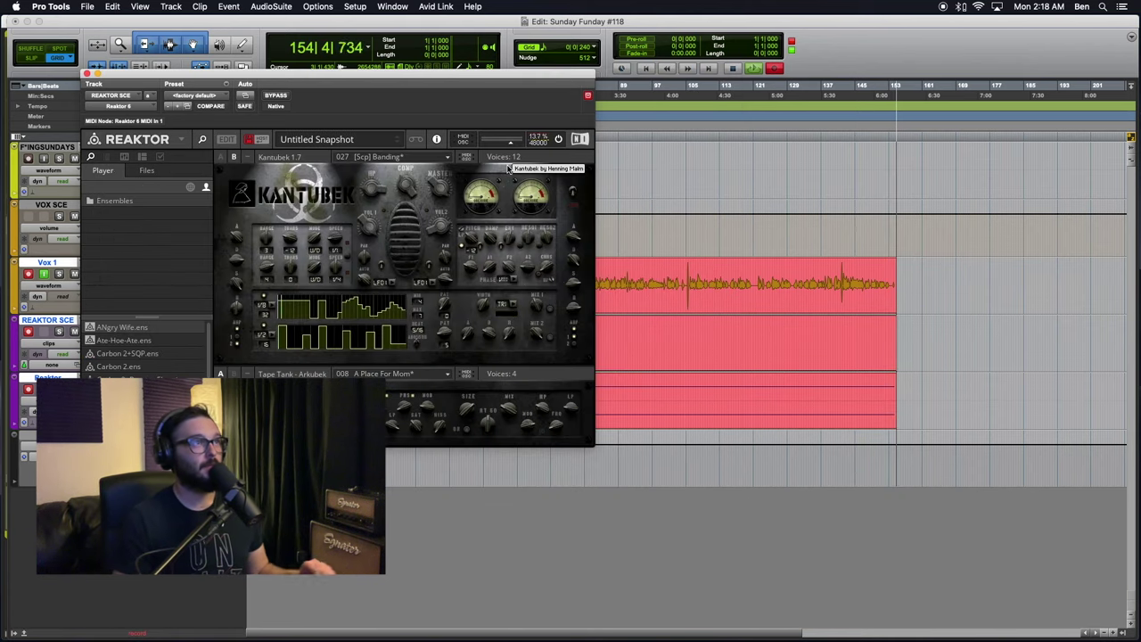
left_click(203, 140)
left_click_drag(299, 82, 620, 176)
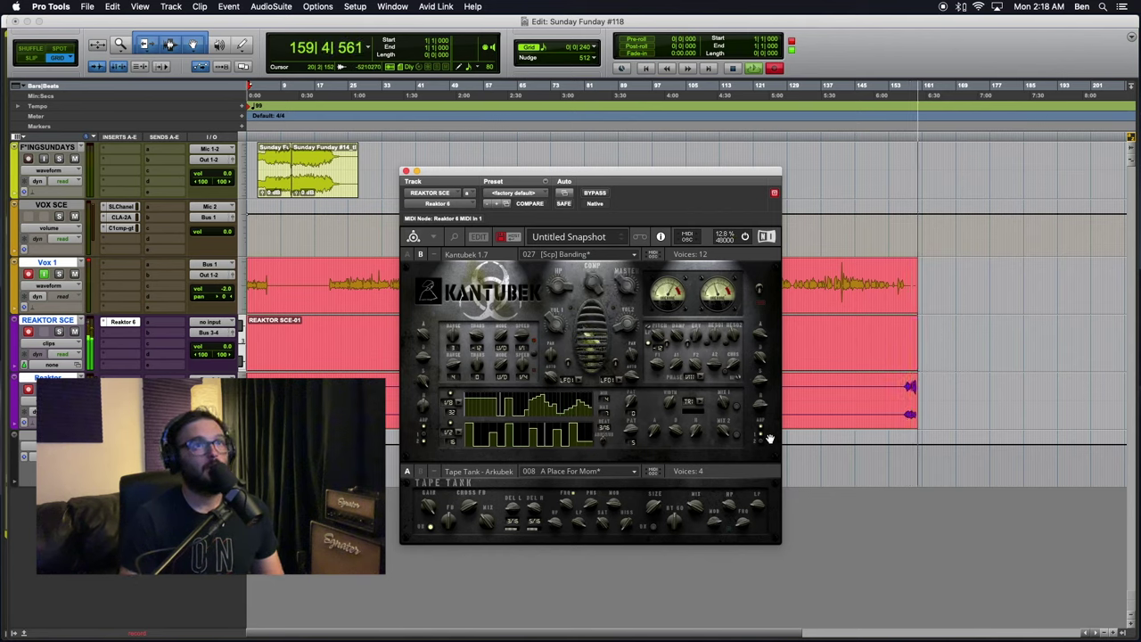
- Load the Kantubek snapshot [Scp] Spores from the 1.1 Essentials bank and step to [Scp] We Both Struggle
left_click_drag(758, 404, 759, 421)
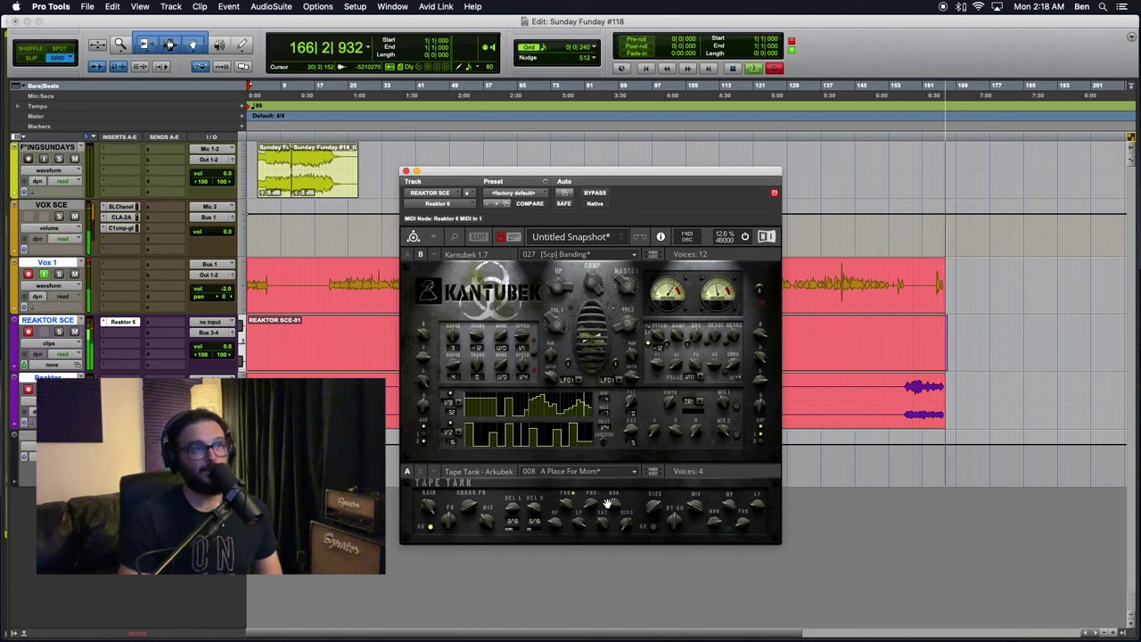
left_click(588, 238)
mouse_move(583, 257)
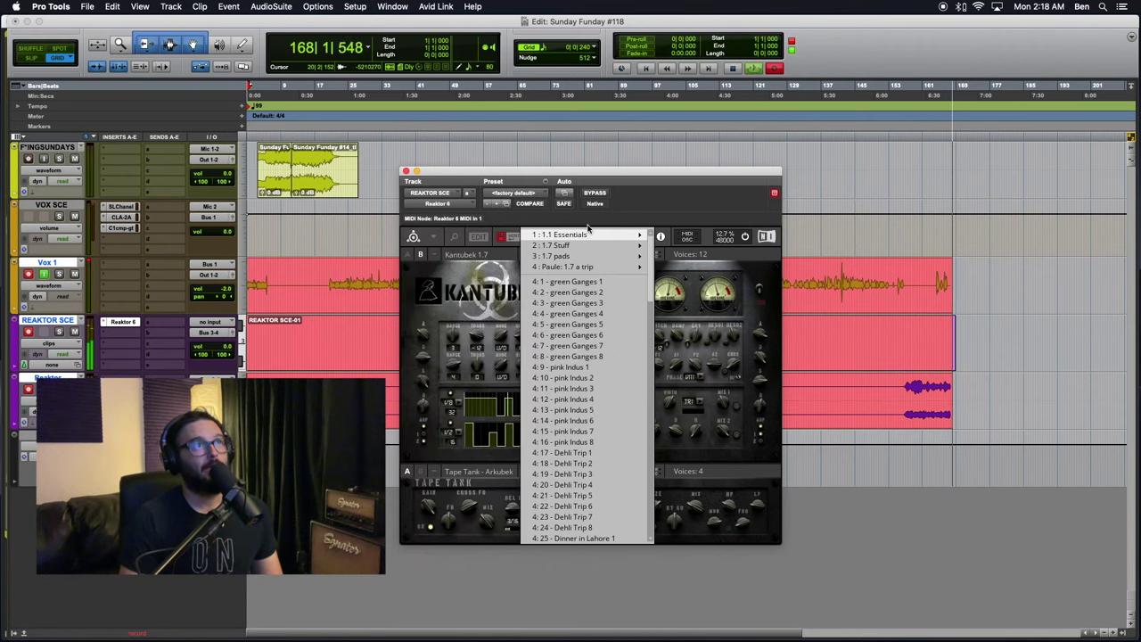
mouse_move(576, 235)
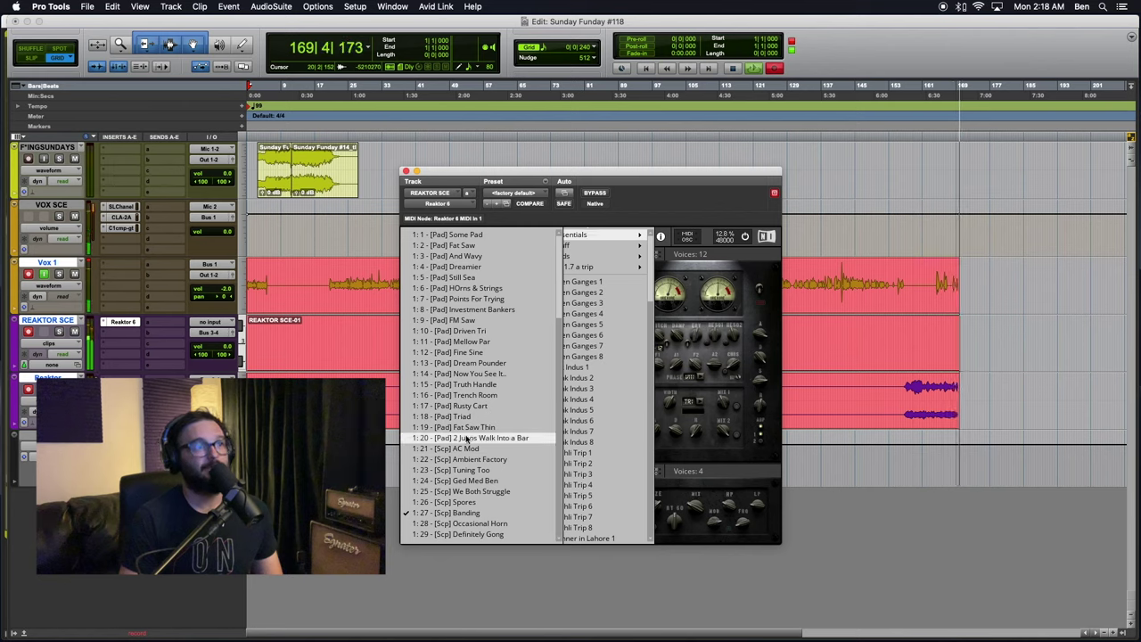
left_click(461, 503)
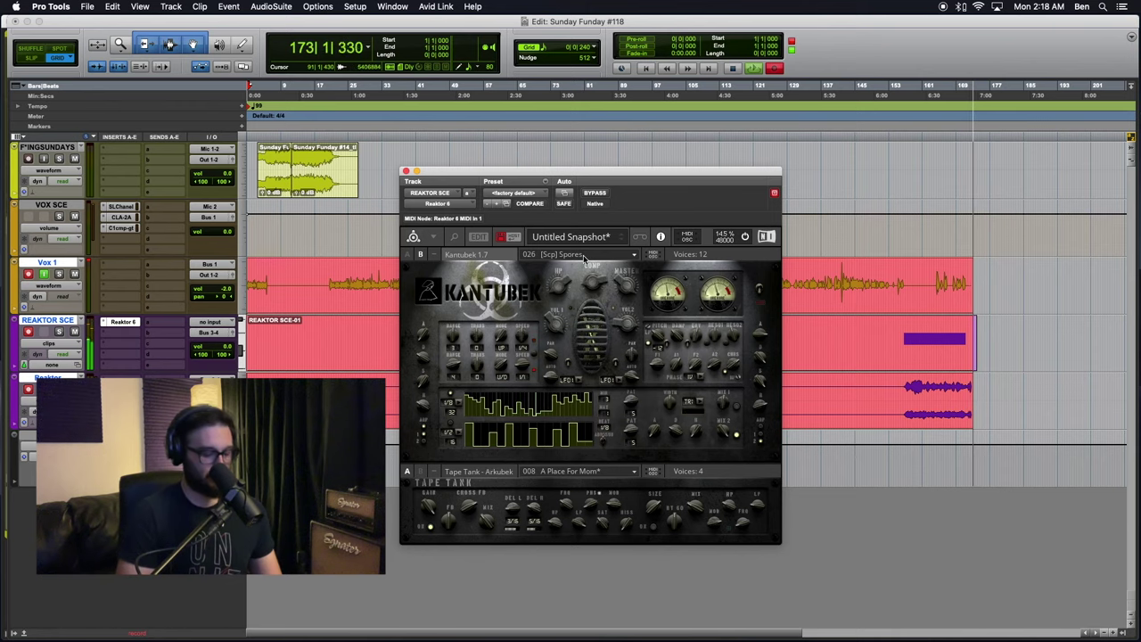
scroll(585, 258, "up", 1)
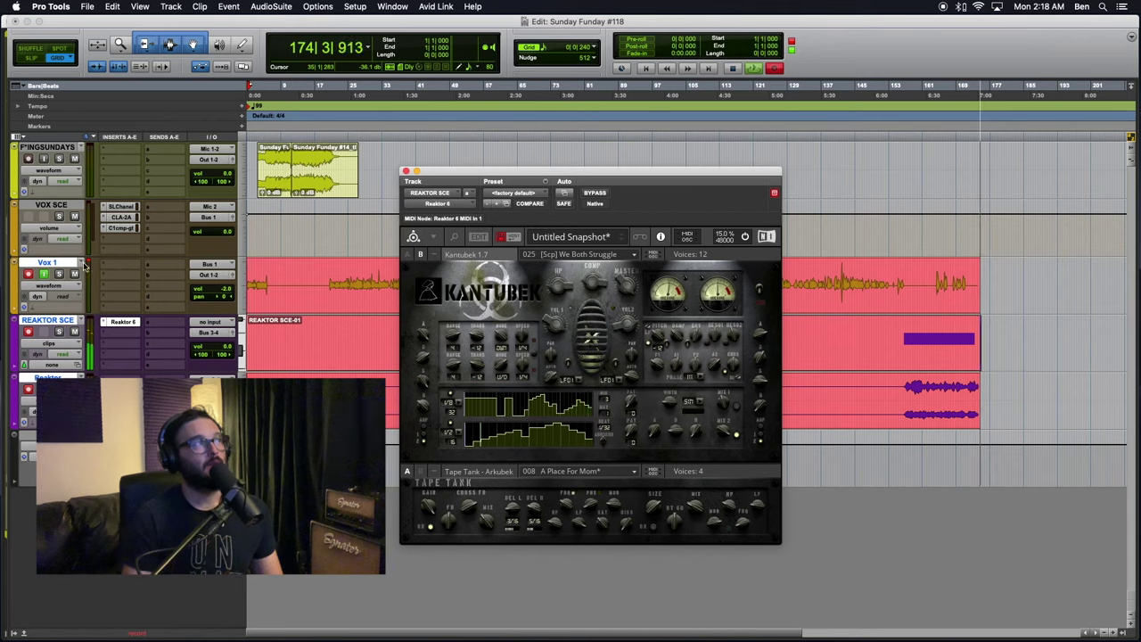
- Audition the Kantubek snapshots [Scp] Ged Med Ben, [Scp] Tuning Too and [Scp] Ambient Factory
left_click(348, 369)
key("super+a")
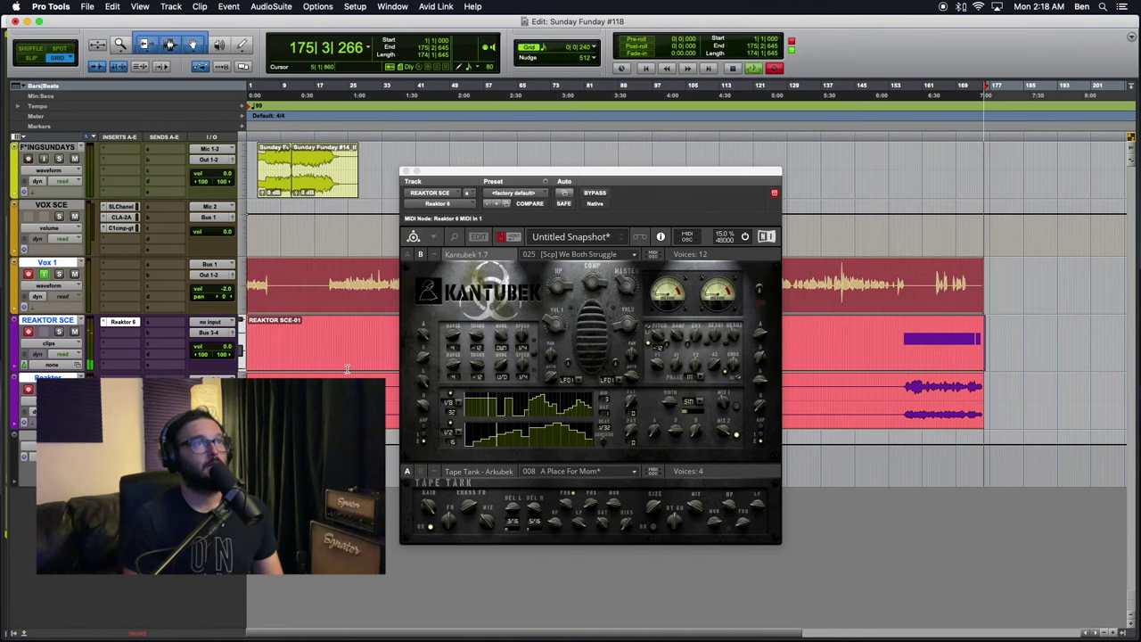
left_click(566, 230)
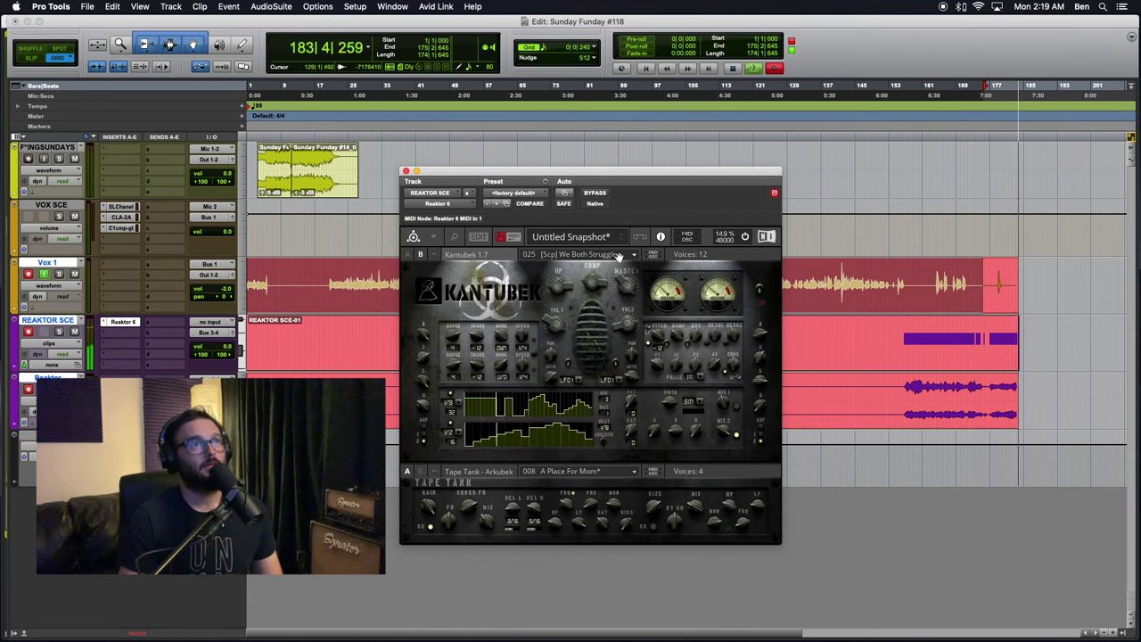
scroll(610, 254, "up", 1)
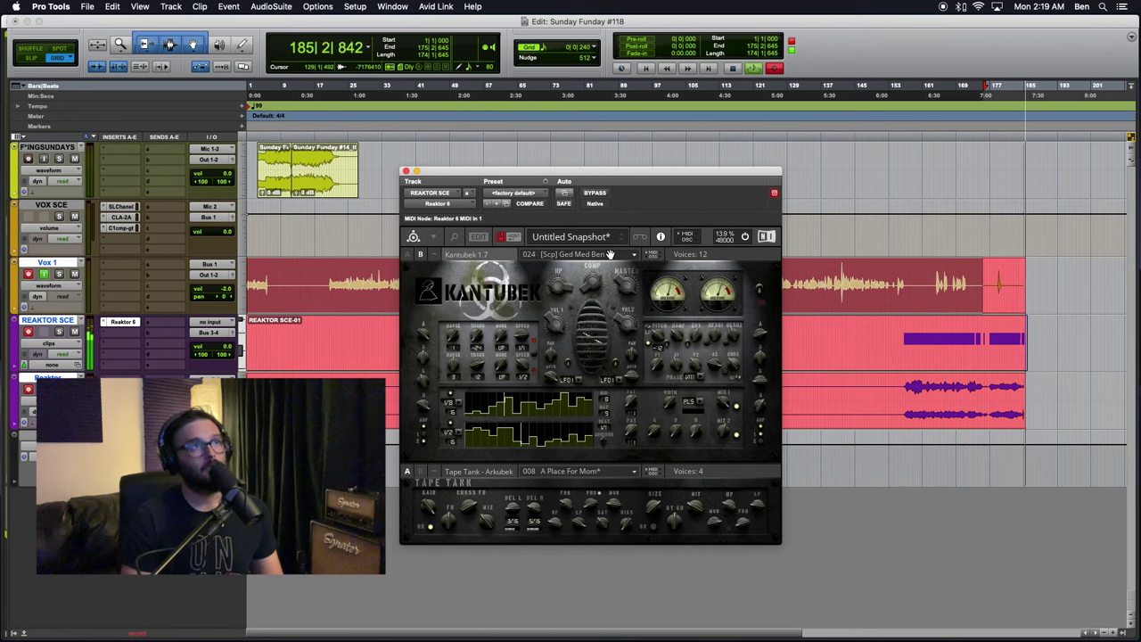
scroll(610, 254, "up", 1)
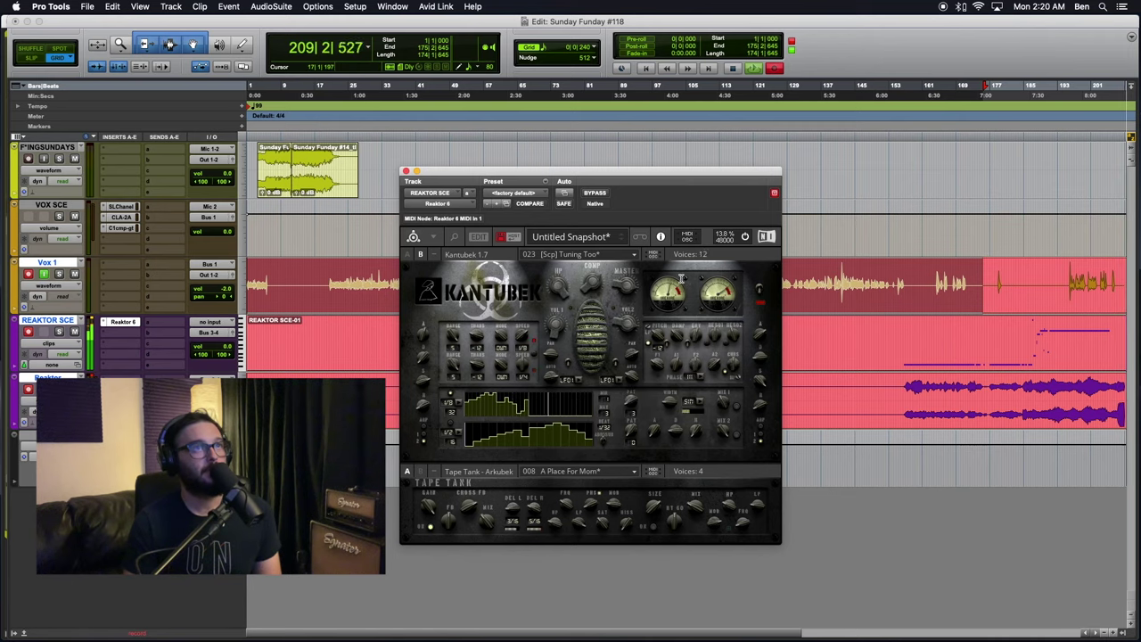
left_click(631, 256)
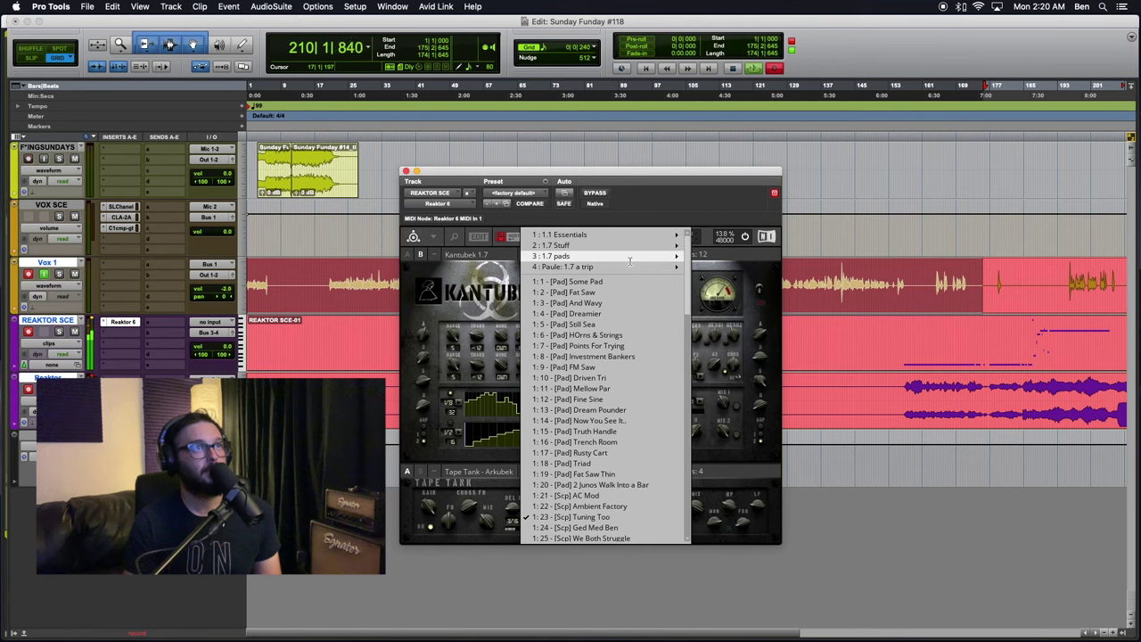
left_click(588, 506)
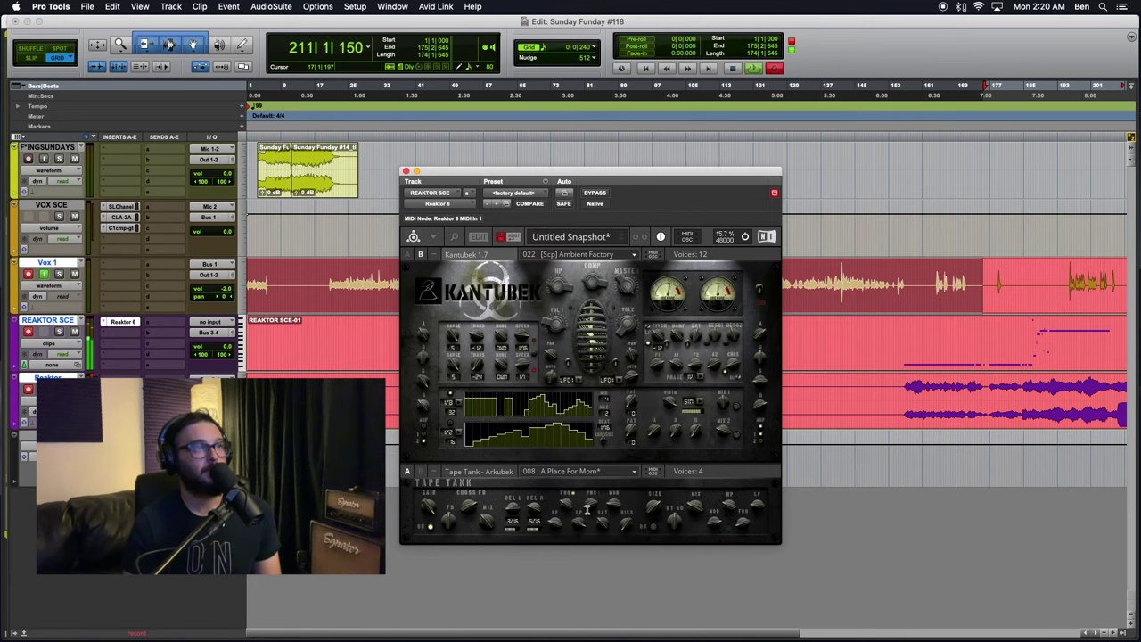
- Load the snapshot [Scp] AC Mod and step through the [Pad] snapshots from 2 Junos Walk Into a Bar past Rusty Cart to Trench Room
left_click(93, 376)
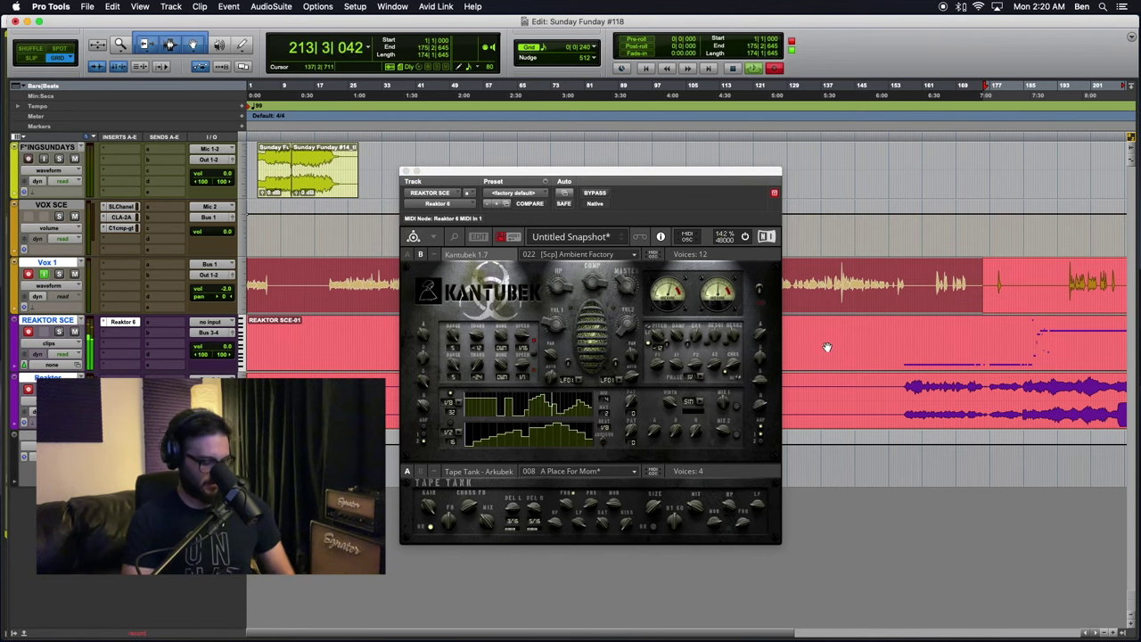
key("r")
key("r")
key("r")
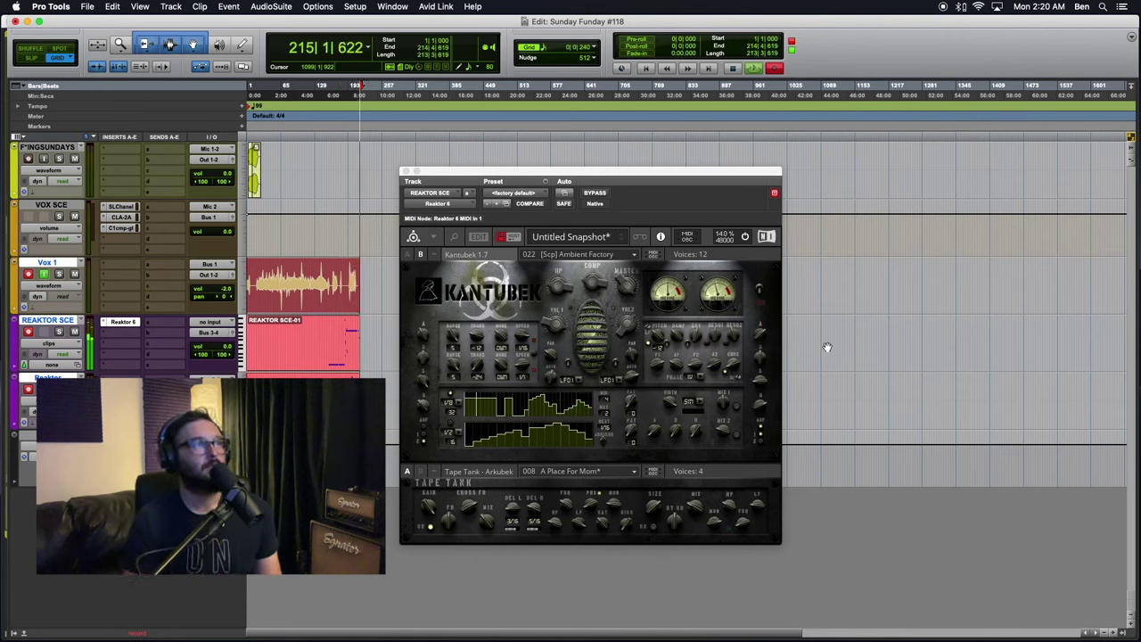
left_click(596, 255)
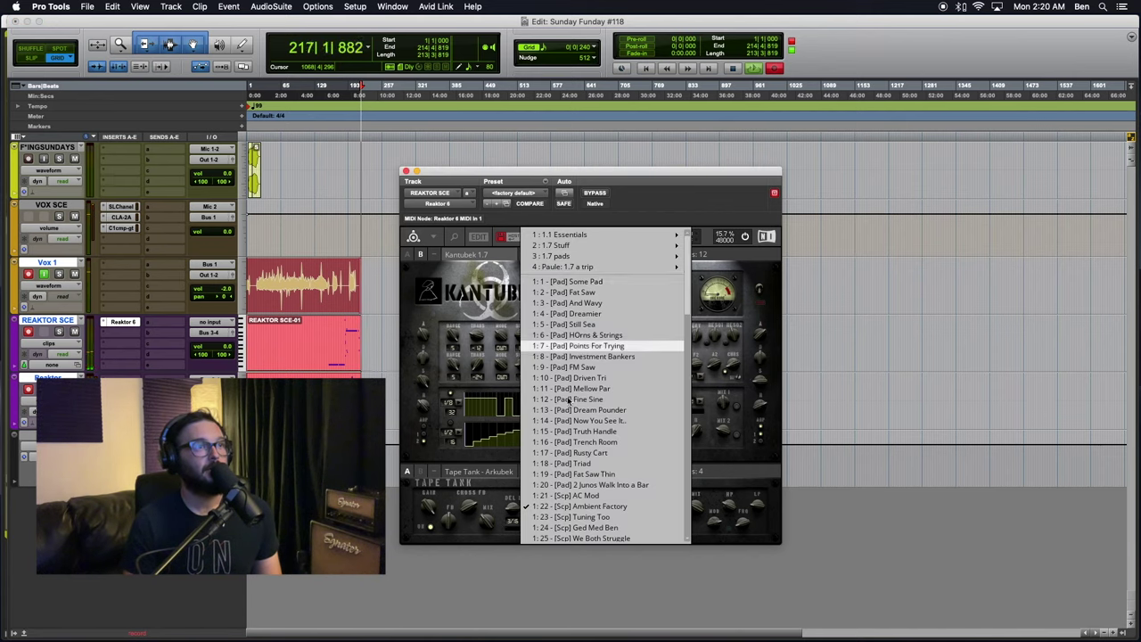
left_click(575, 495)
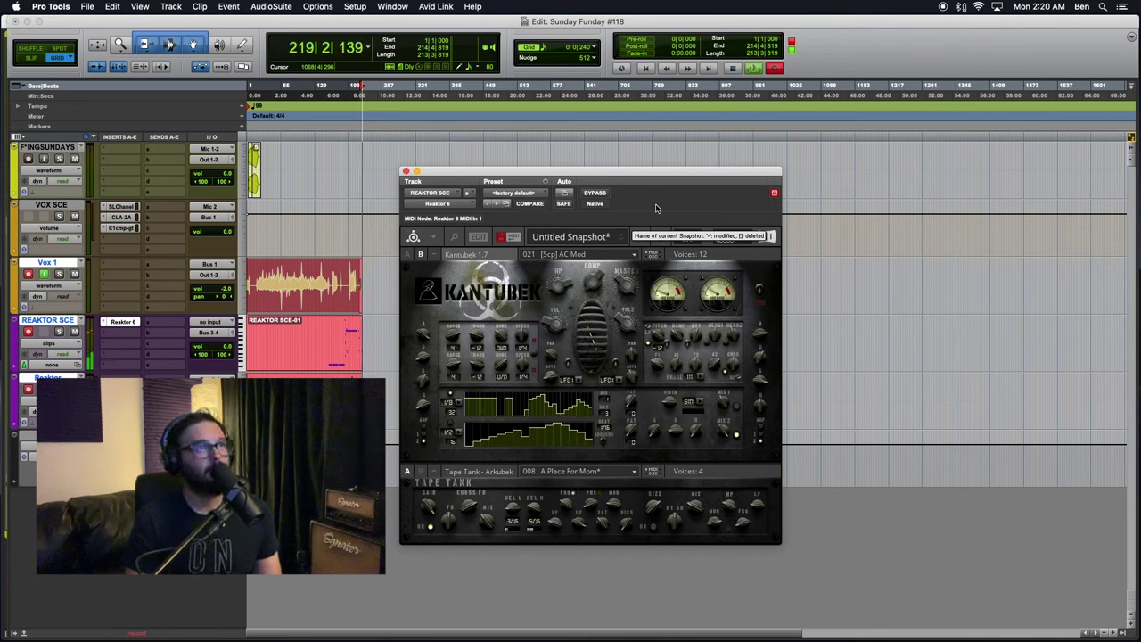
key("Up")
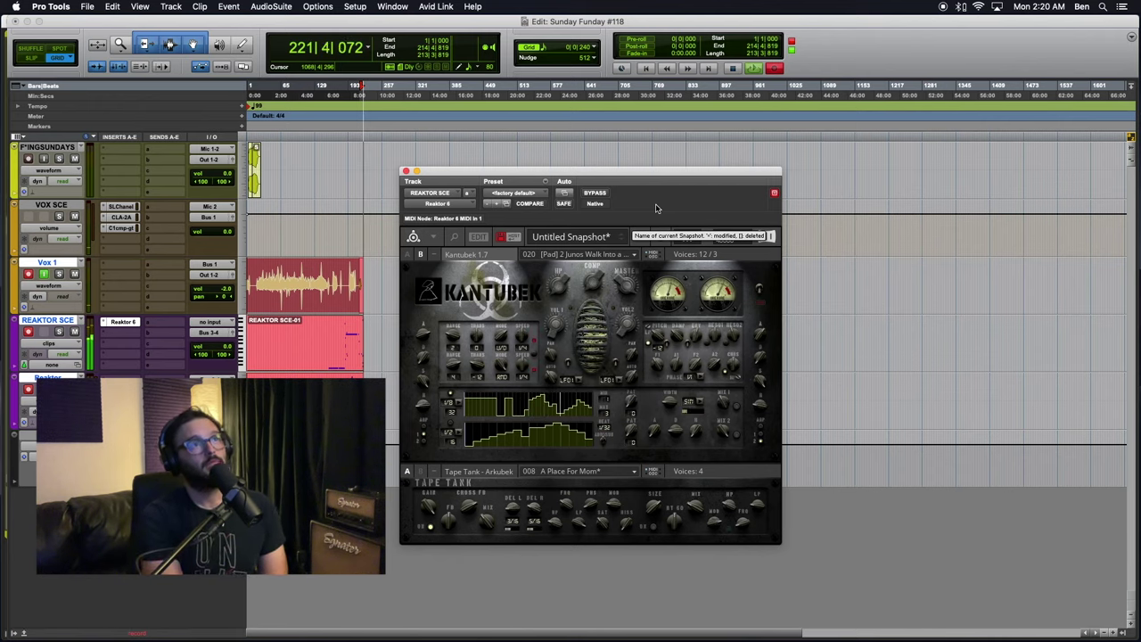
key("Up")
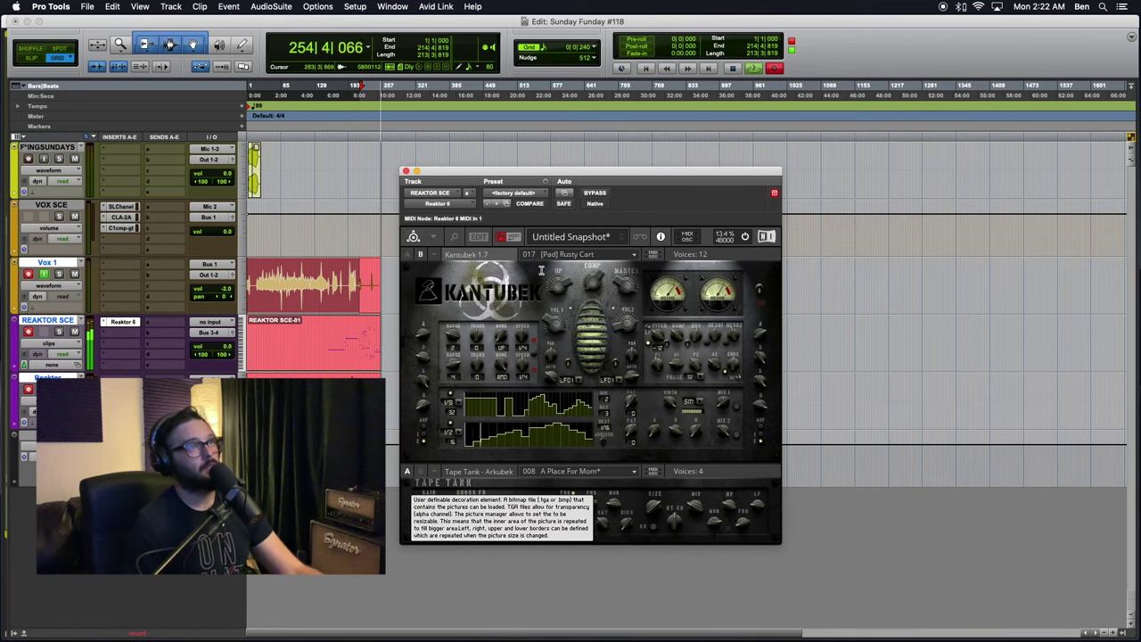
key("Up")
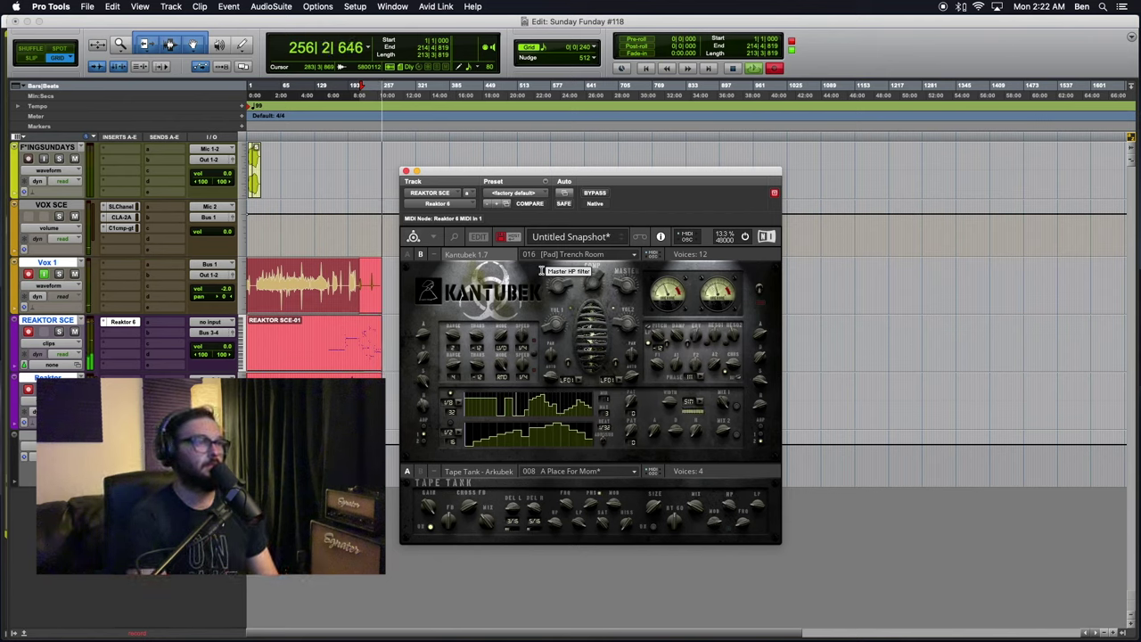
- Audition the Kantubek snapshots [Pad] Truth Handle, [Pad] Now You See It.., [Pad] Dream Pounder and [Pad] Fine Sine
key("Up")
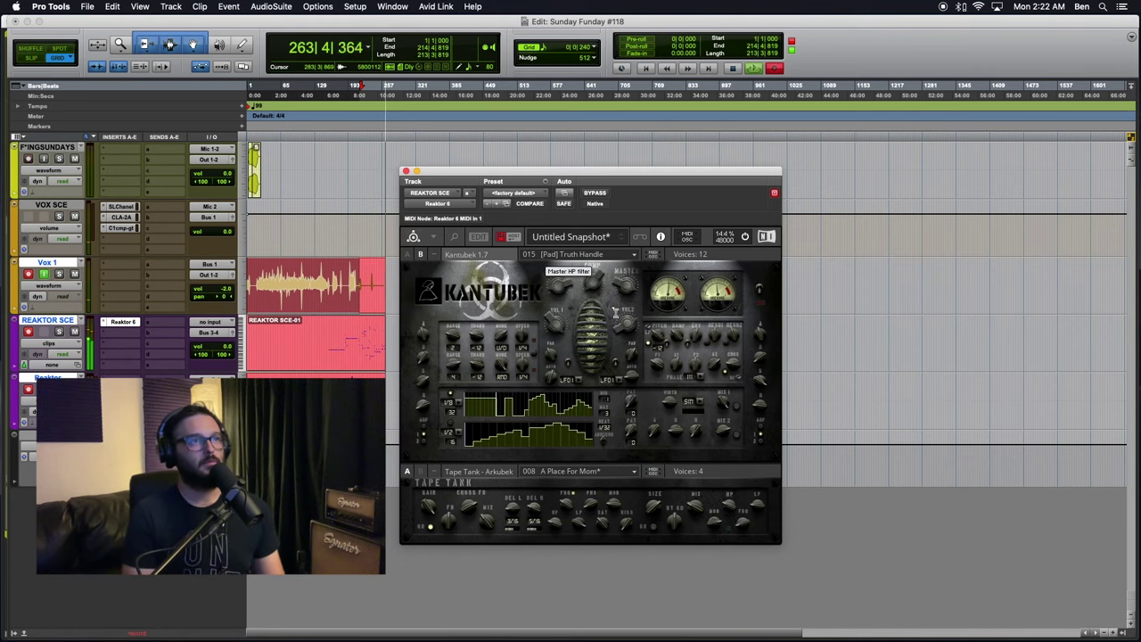
left_click_drag(609, 305, 585, 263)
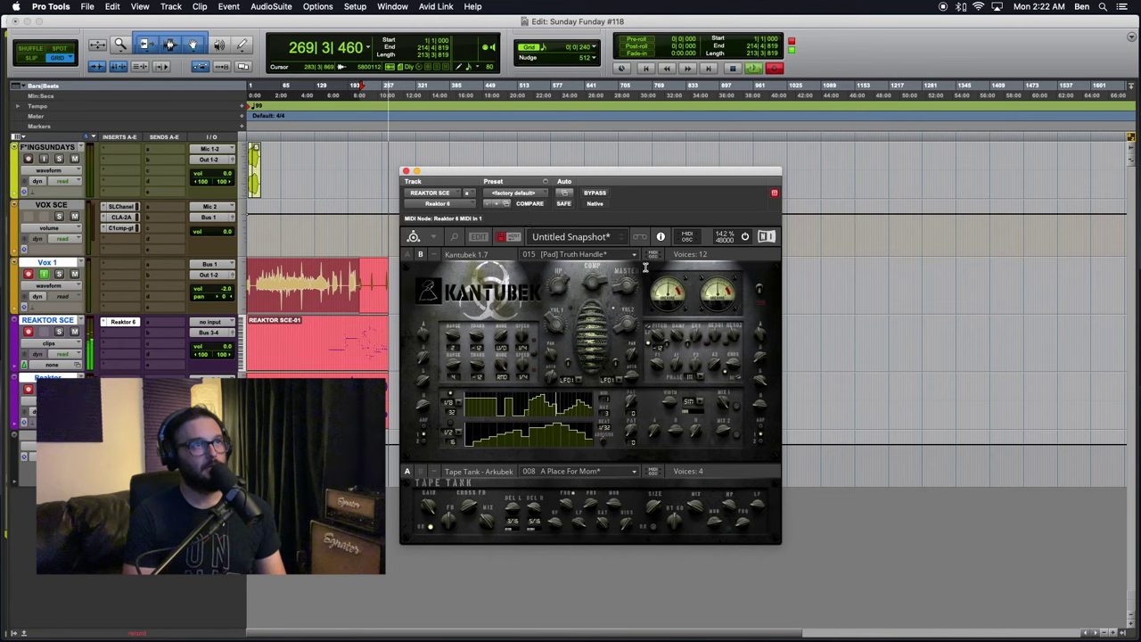
left_click(609, 254)
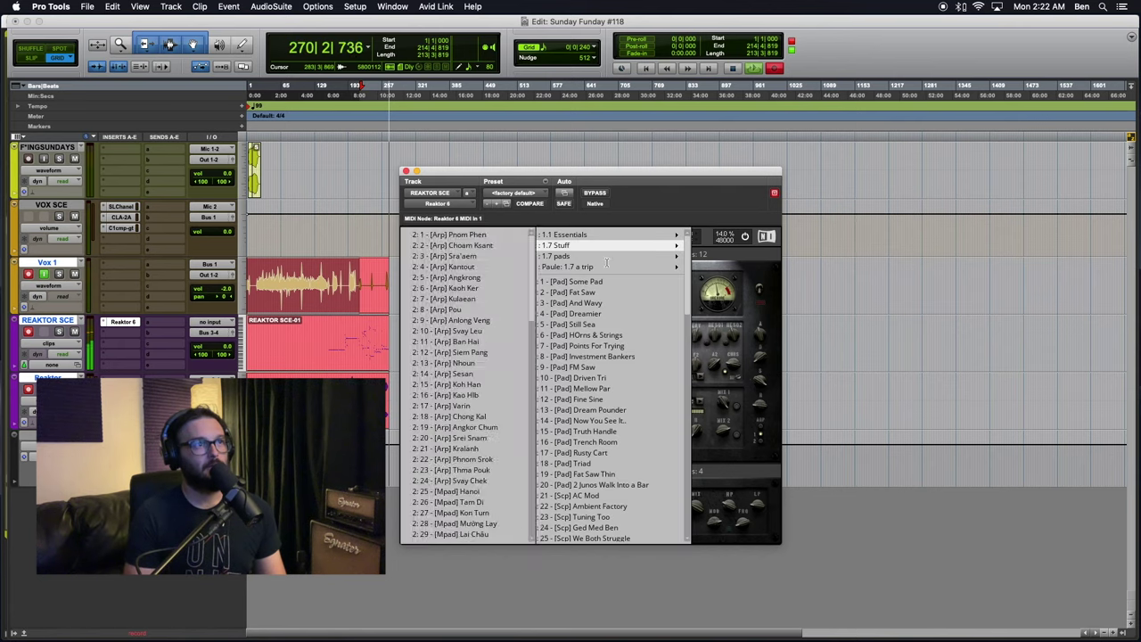
left_click(614, 421)
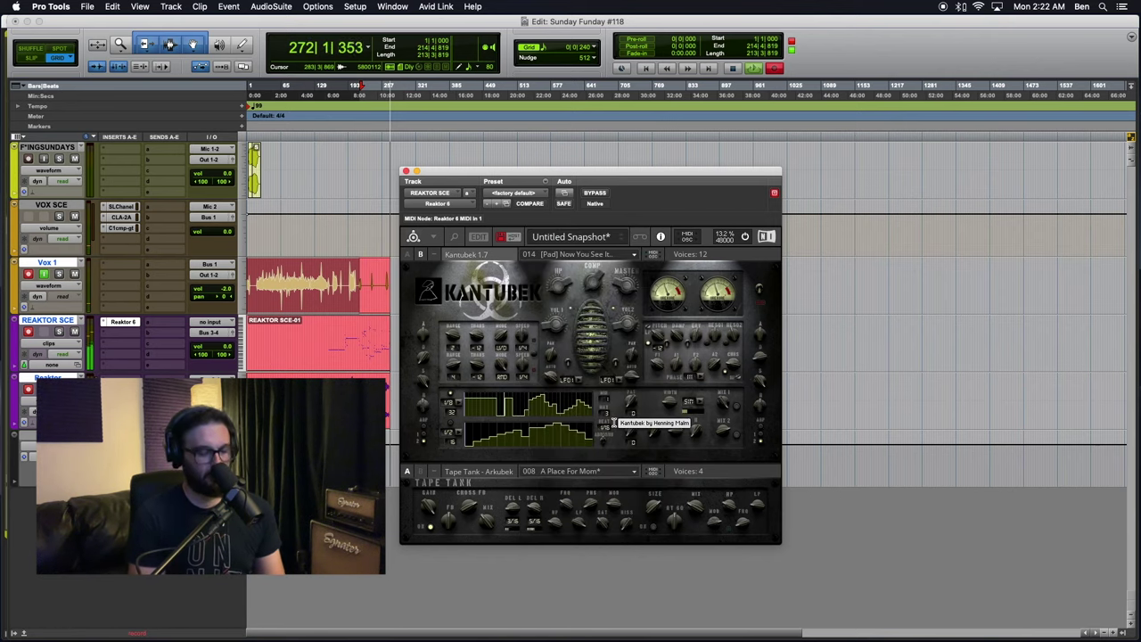
key("Up")
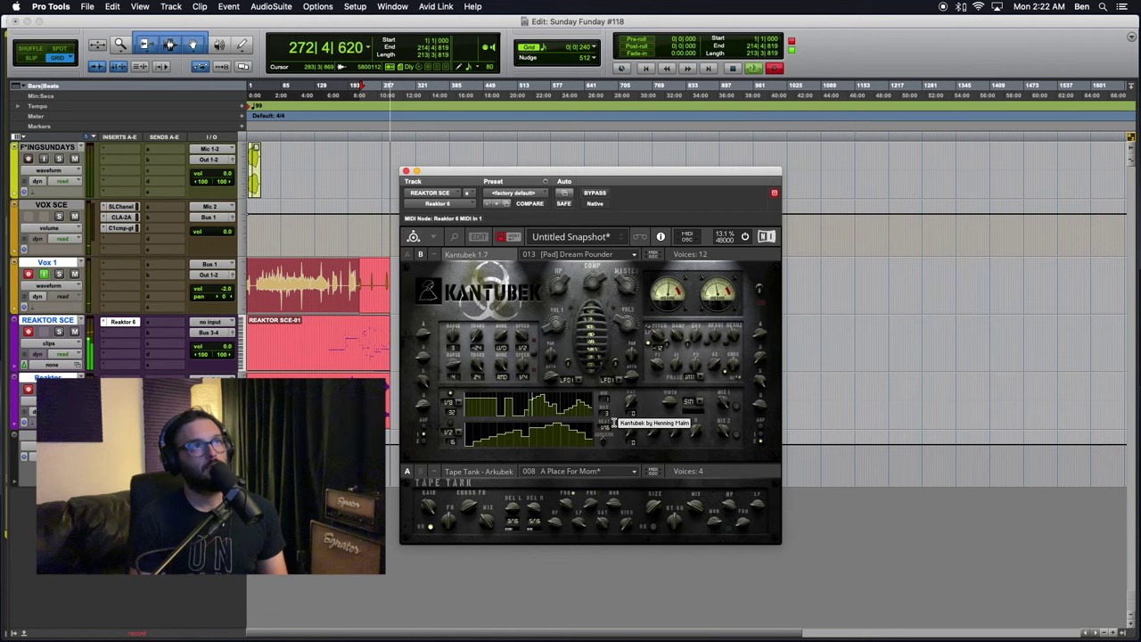
key("Up")
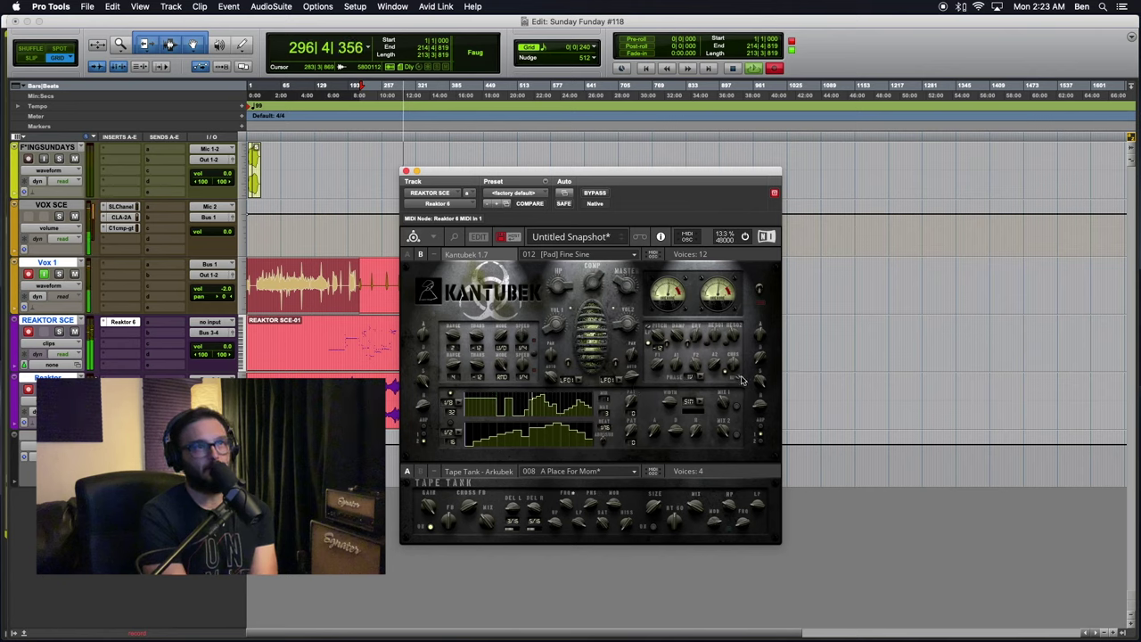
- Tweak the arpeggiator controls of [Pad] Fine Sine and audition the snapshots [Pad] Mellow Par and [Pad] Driven Tri
left_click_drag(735, 367, 751, 392)
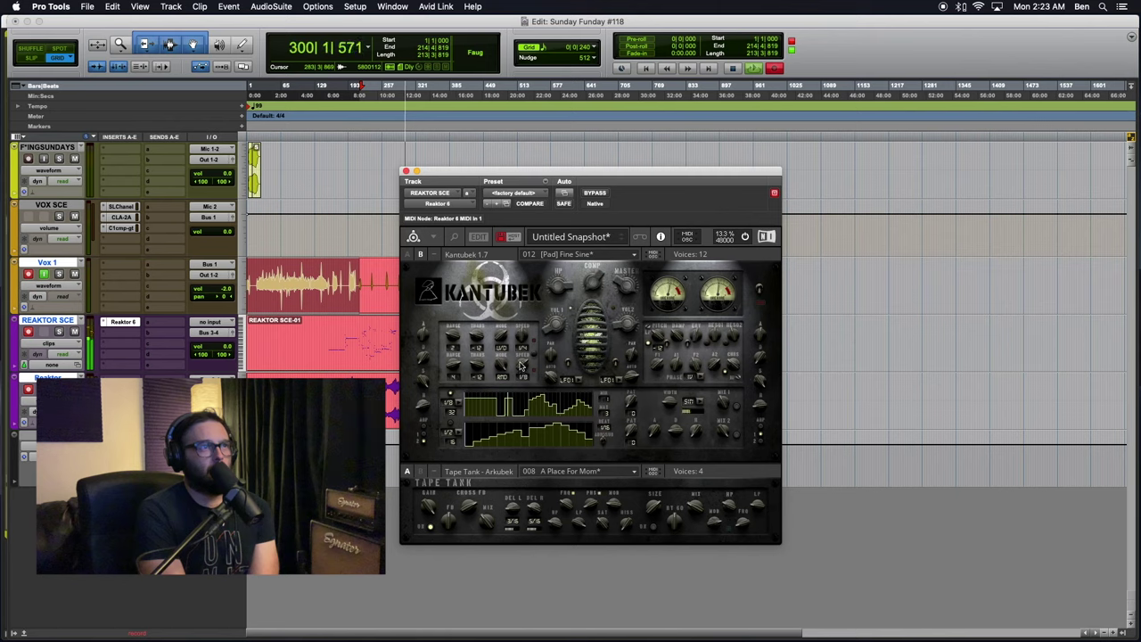
left_click(534, 351)
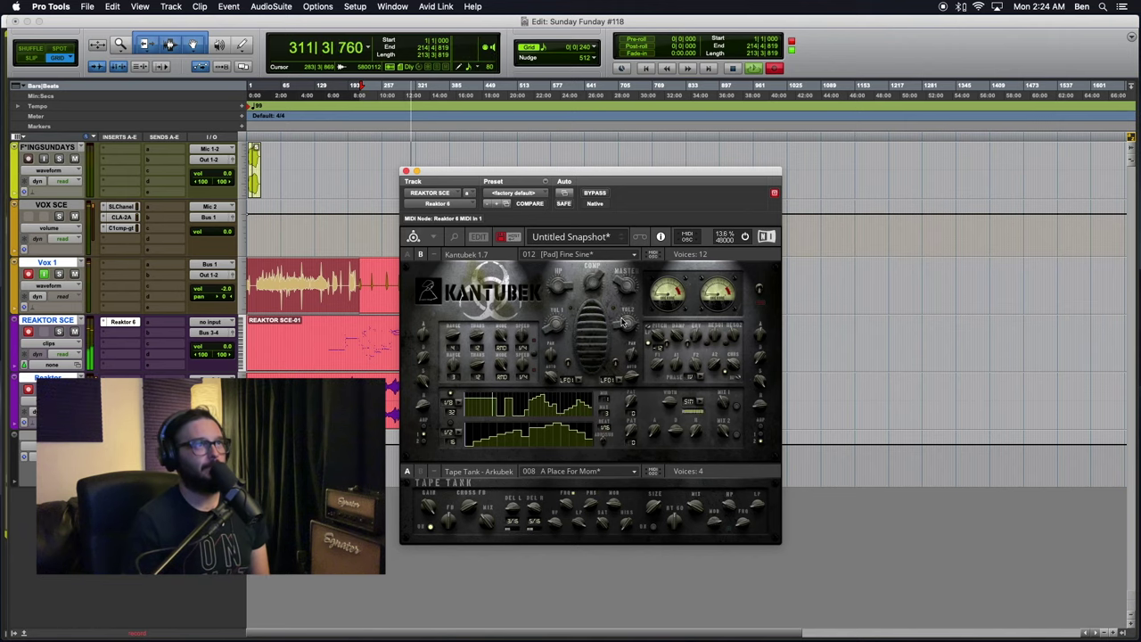
left_click(584, 254)
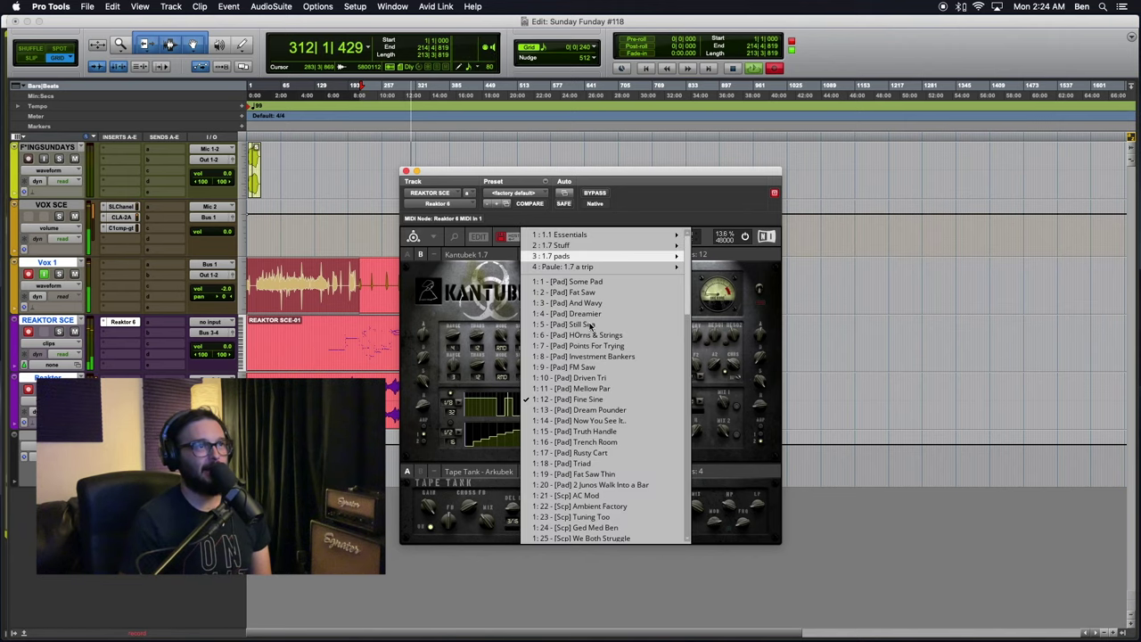
left_click(571, 388)
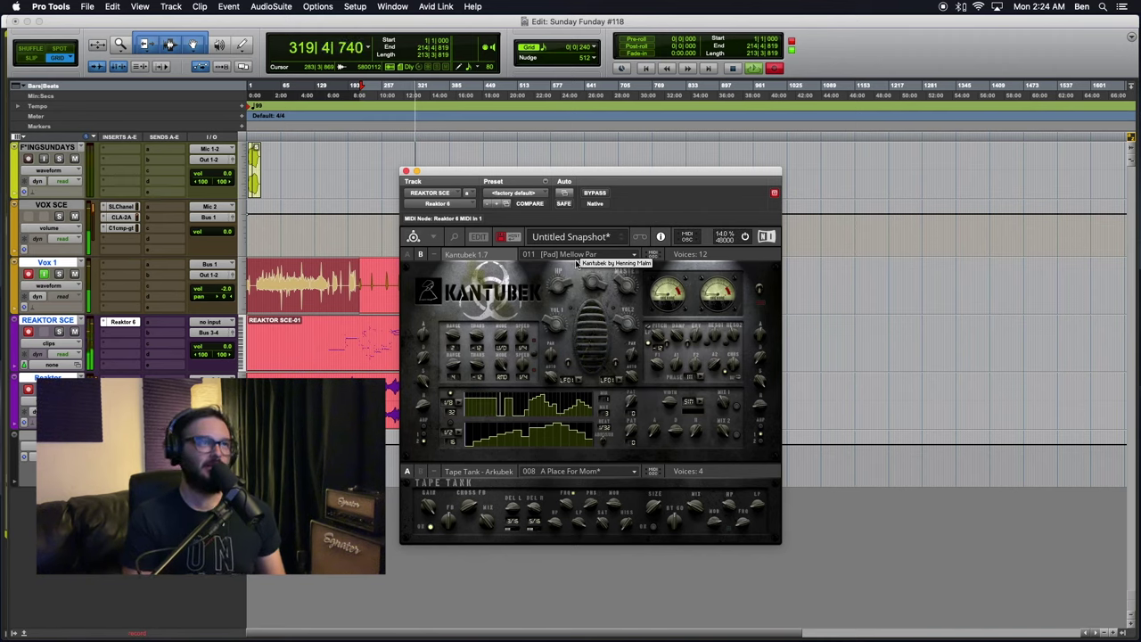
scroll(577, 262, "up", 1)
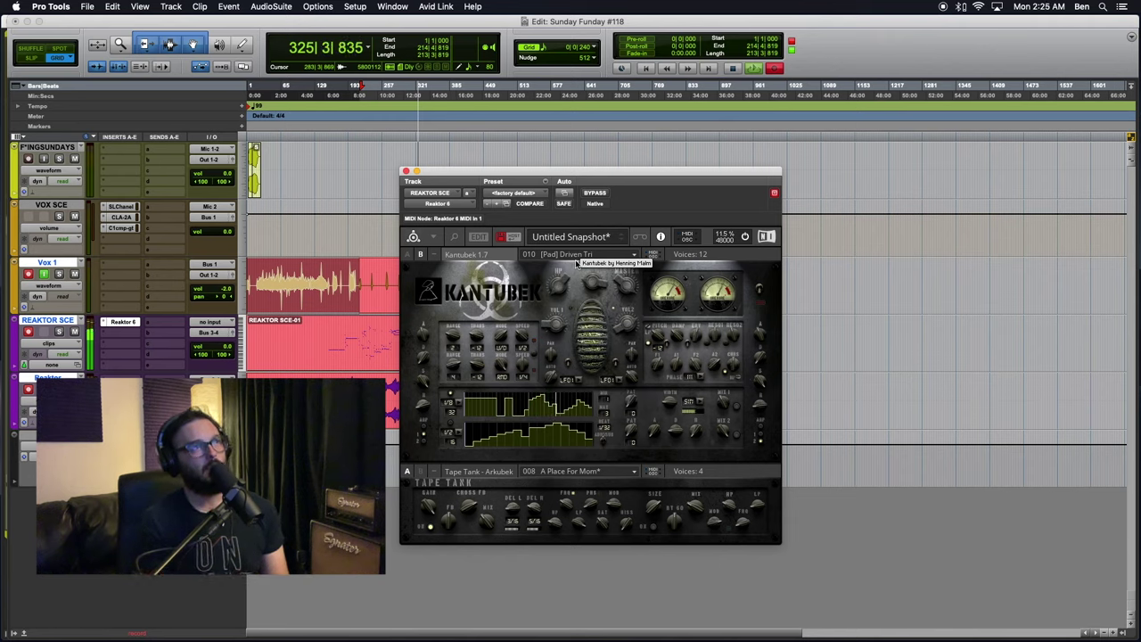
left_click_drag(618, 285, 618, 308)
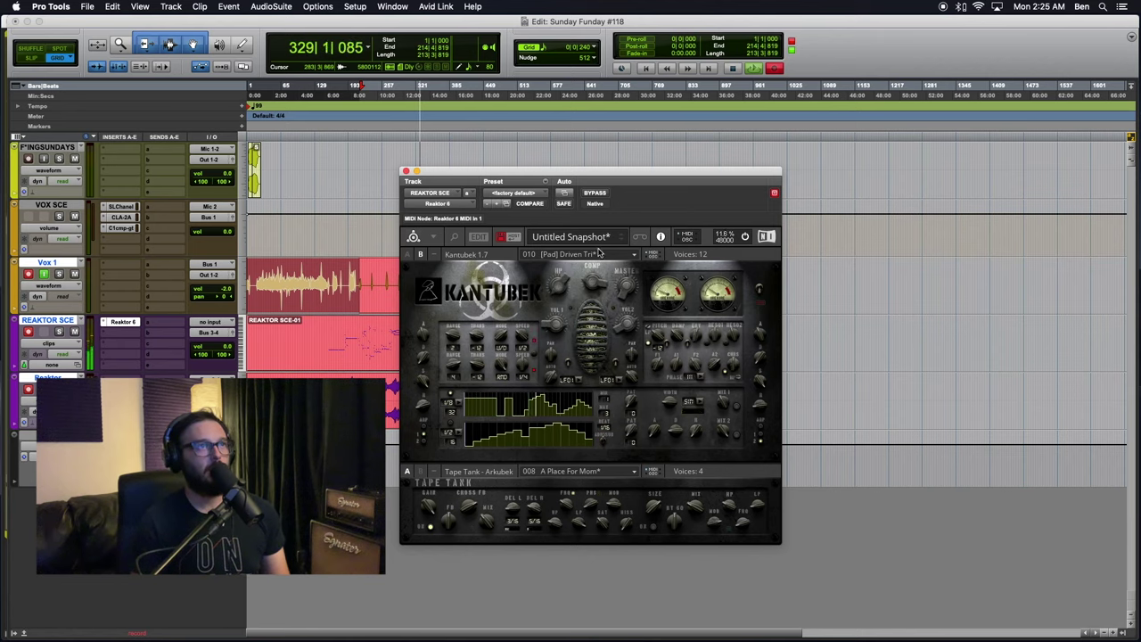
- Load the snapshot [Pad] FM Saw and step through Investment Bankers and Points For Trying to HOrns & Strings
left_click(599, 253)
left_click(562, 367)
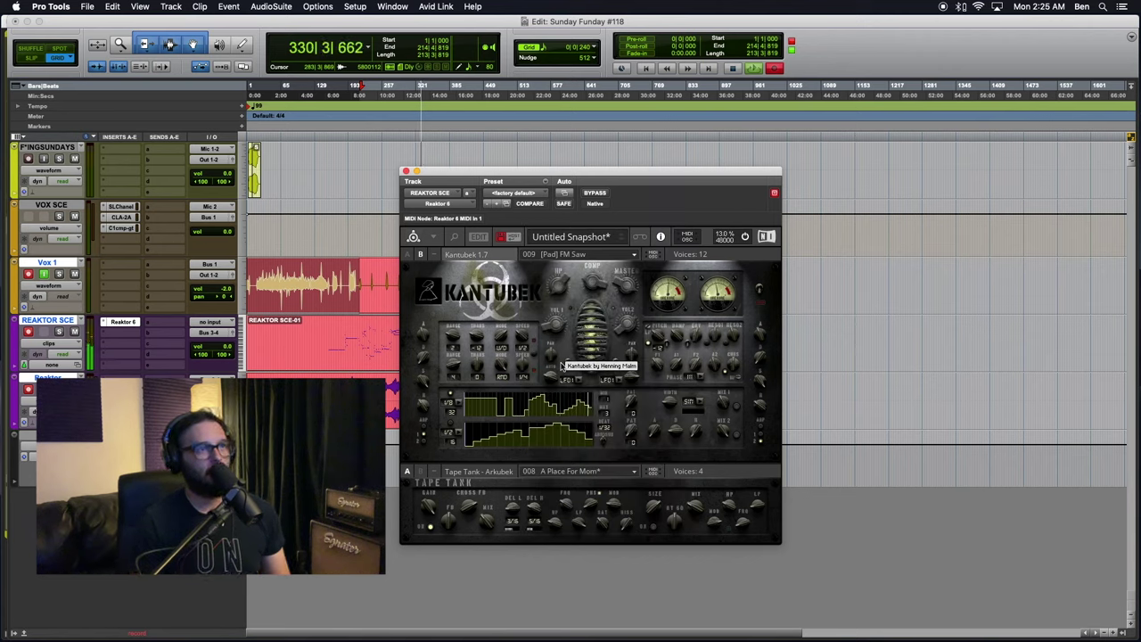
key("Up")
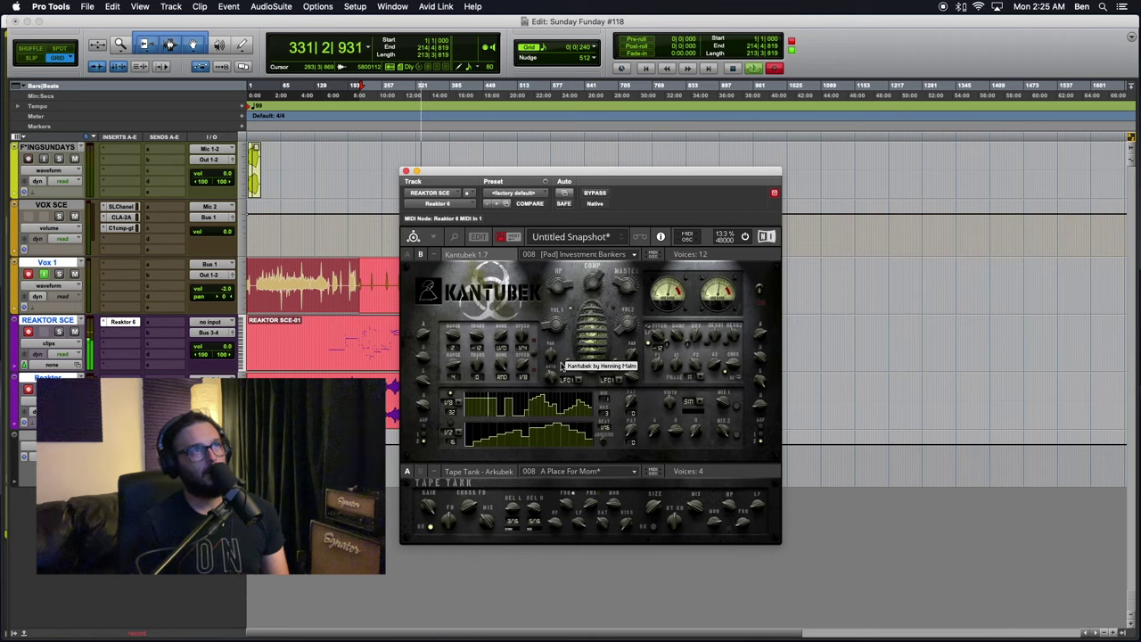
key("Up")
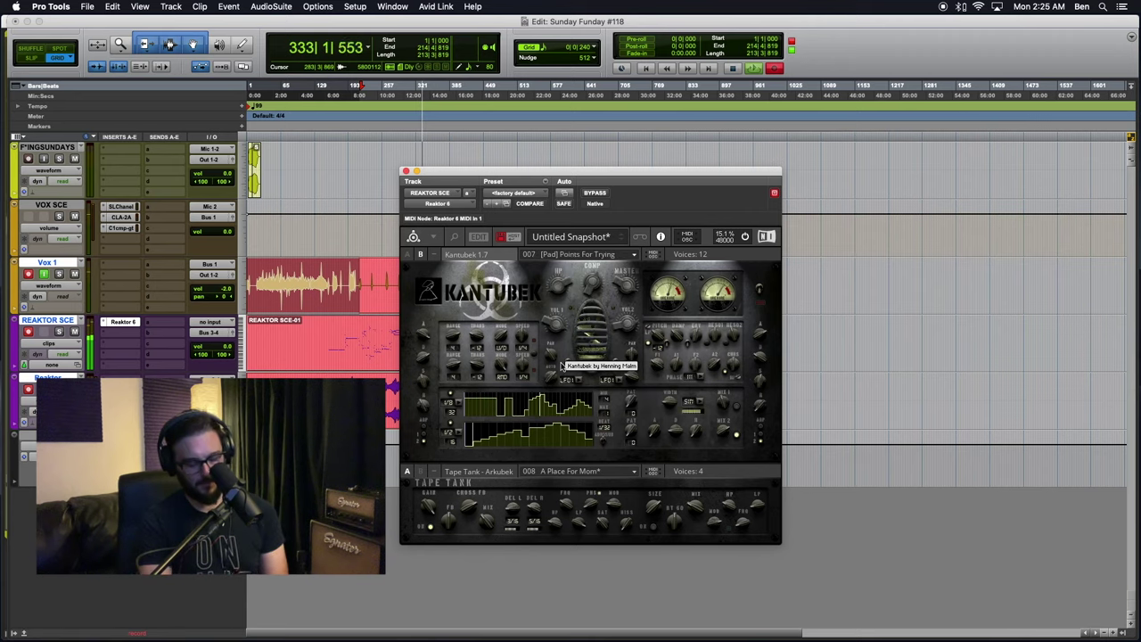
key("Up")
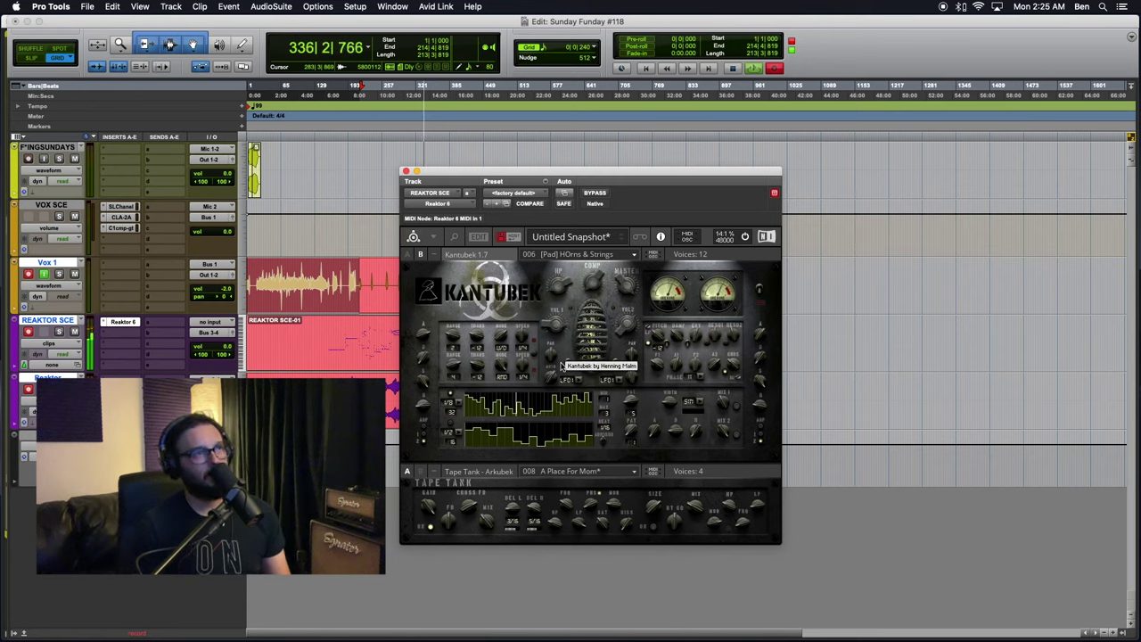
- Step through the remaining Kantubek pad snapshots, past [Pad] Dreamier and [Pad] And Wavy, to [Pad] Some Pad
key("Up")
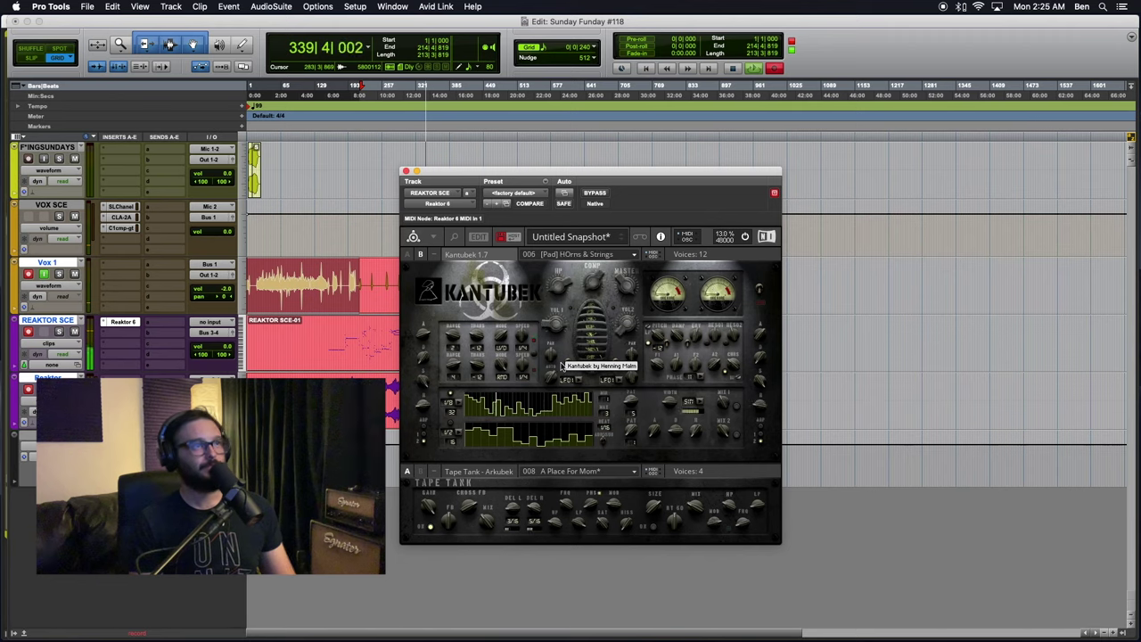
key("Up")
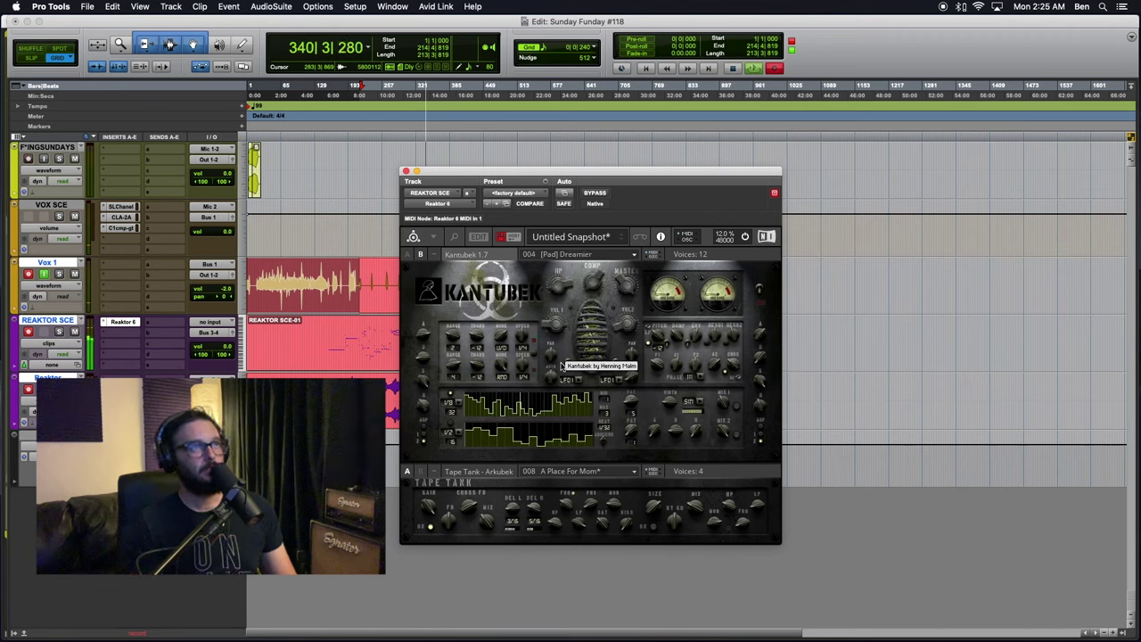
key("Up")
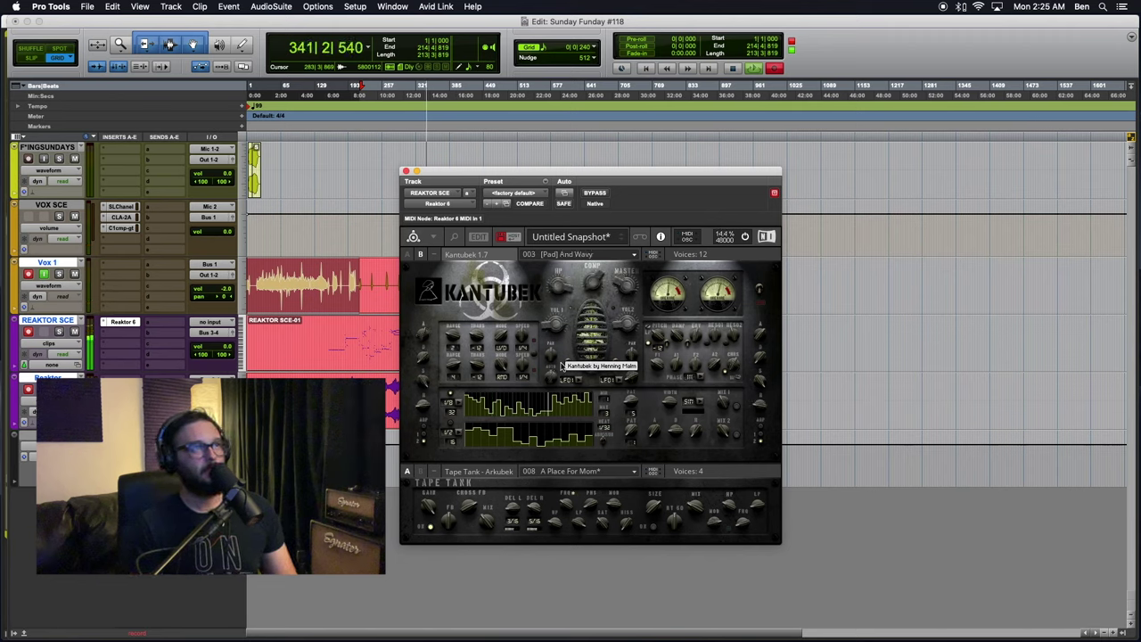
key("Up")
key("Up")
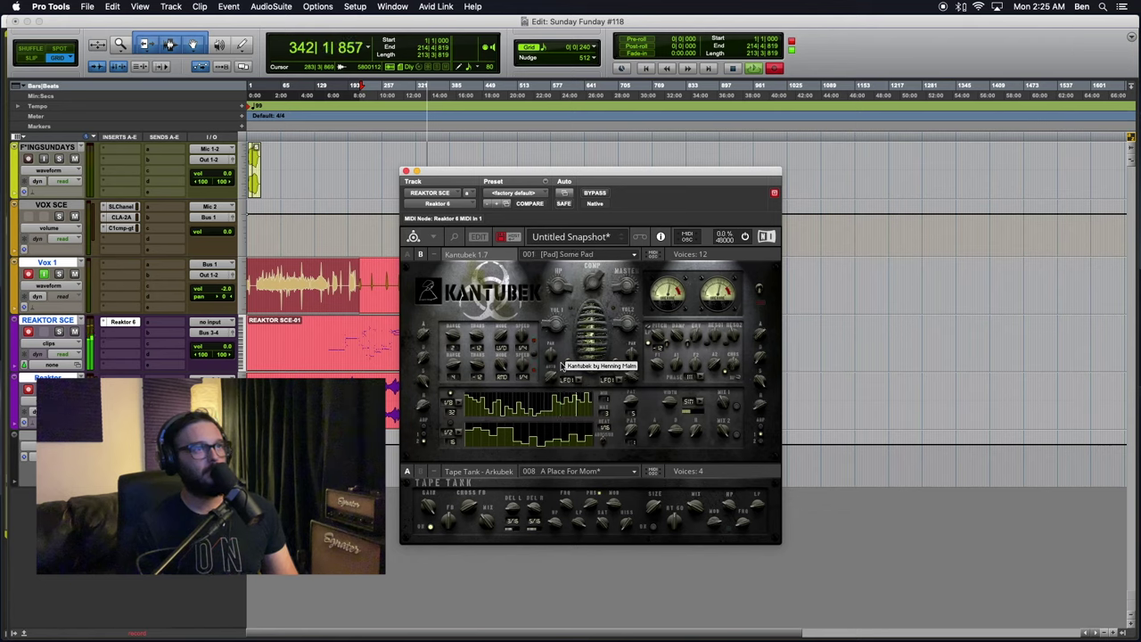
- Browse the Kantubek snapshot banks and load [Arp] Koh Han from the 1.7 Stuff bank
left_click(585, 256)
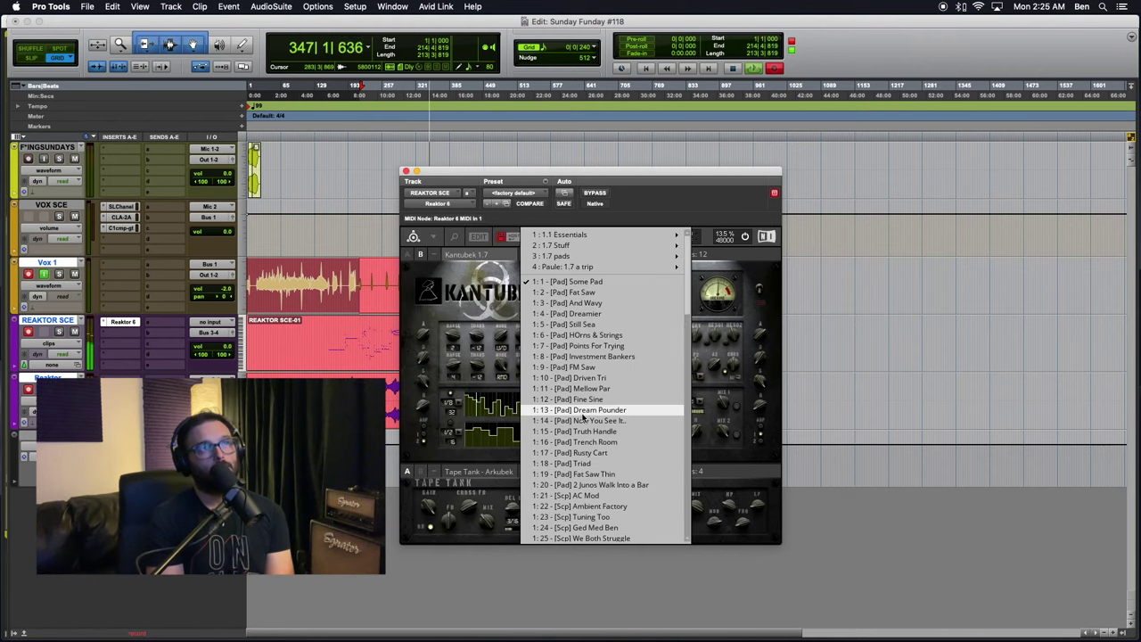
scroll(584, 415, "down", 15)
scroll(581, 401, "up", 15)
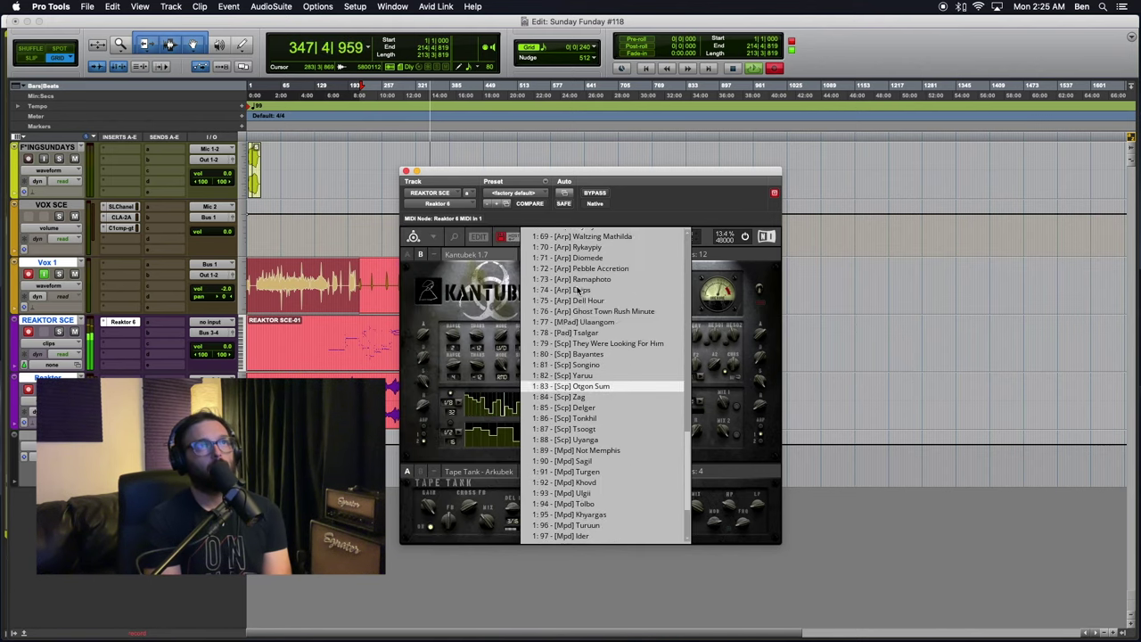
scroll(578, 291, "up", 3)
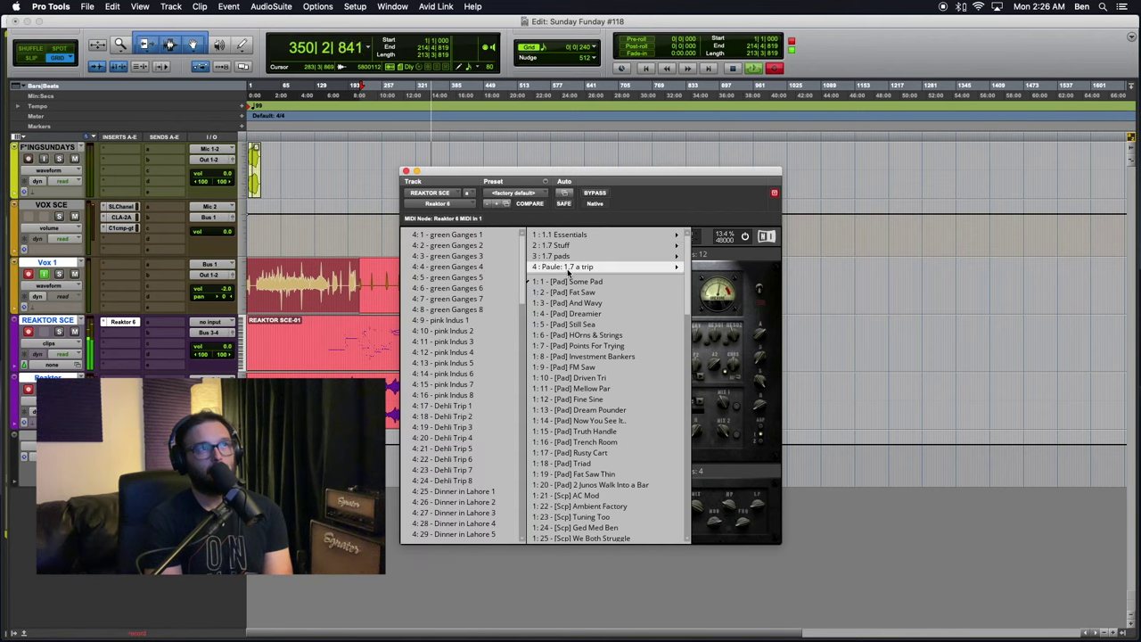
mouse_move(568, 259)
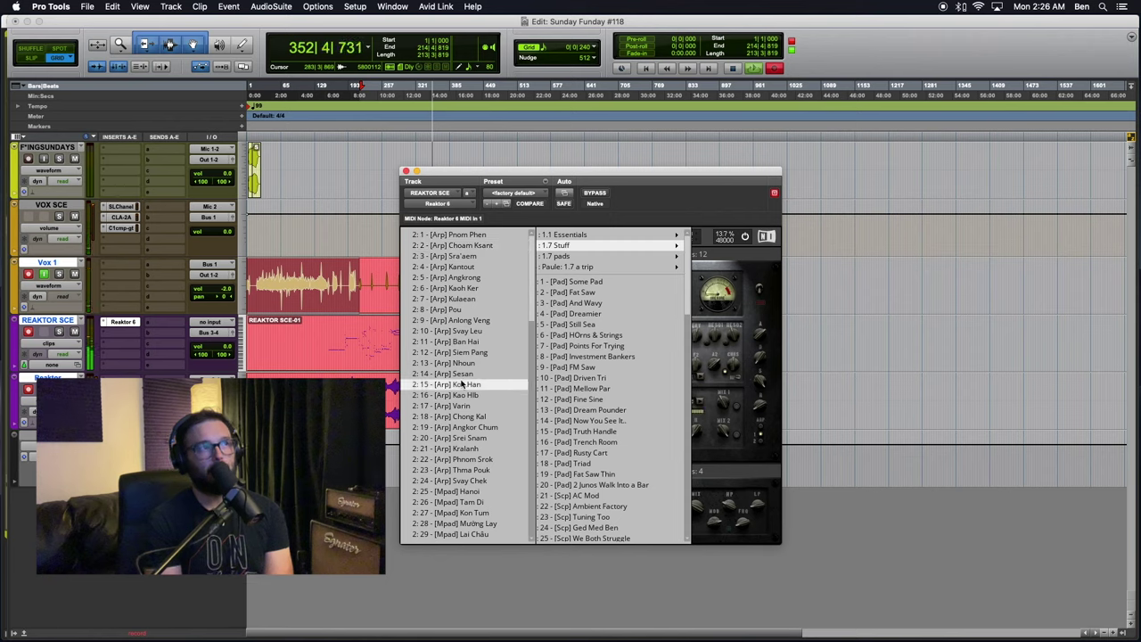
left_click(462, 383)
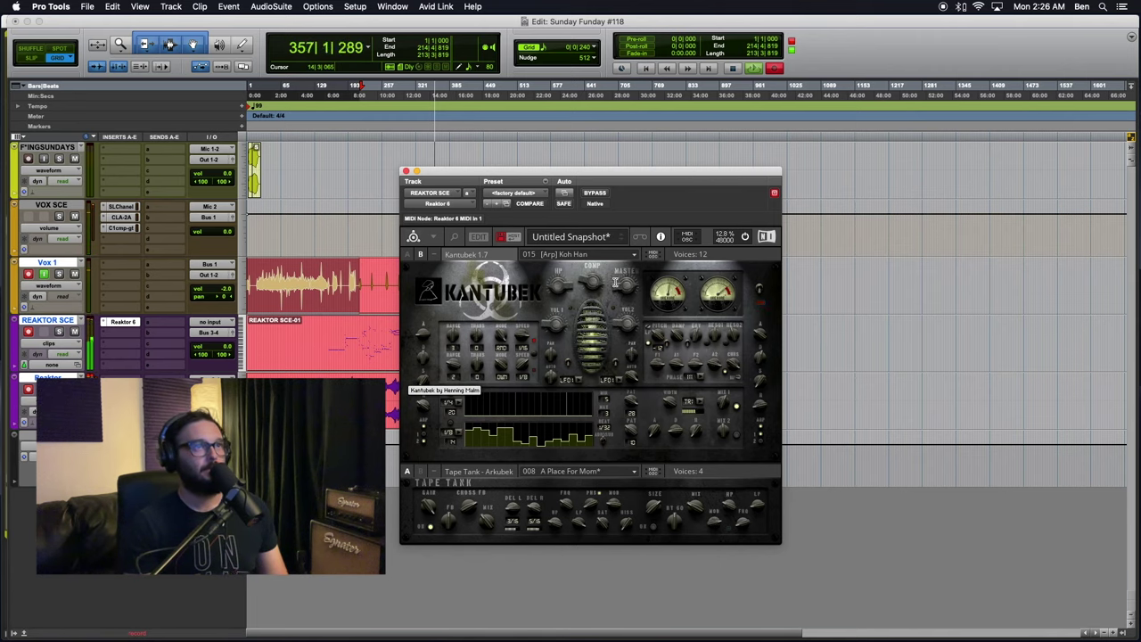
- Adjust the speed in the lower arpeggiator row of the [Arp] Koh Han snapshot
left_click(91, 376)
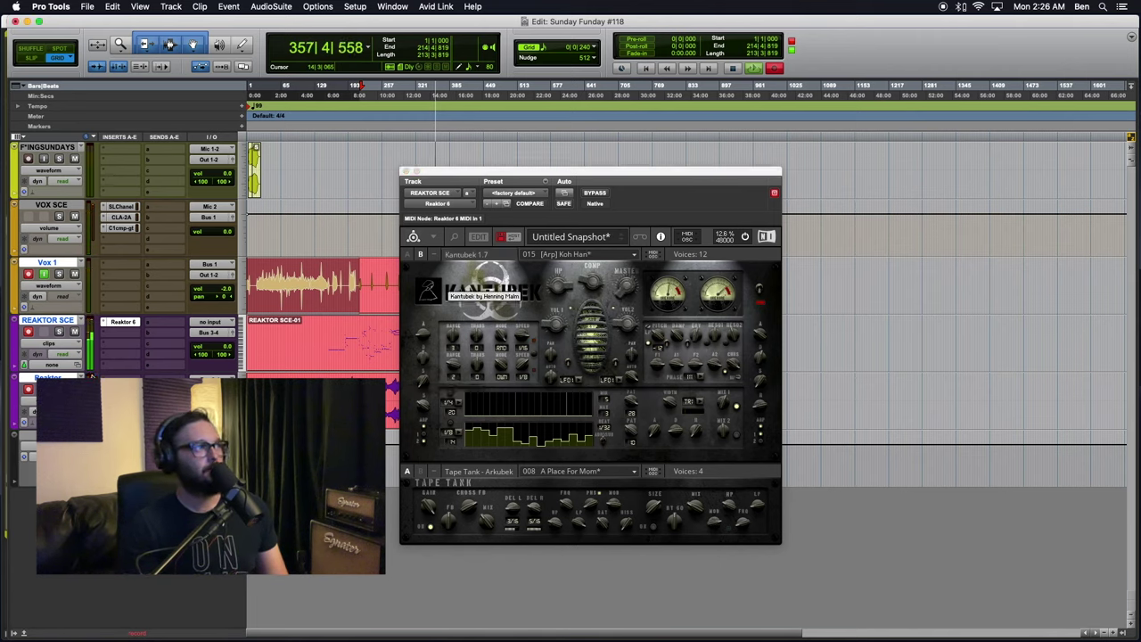
left_click(602, 290)
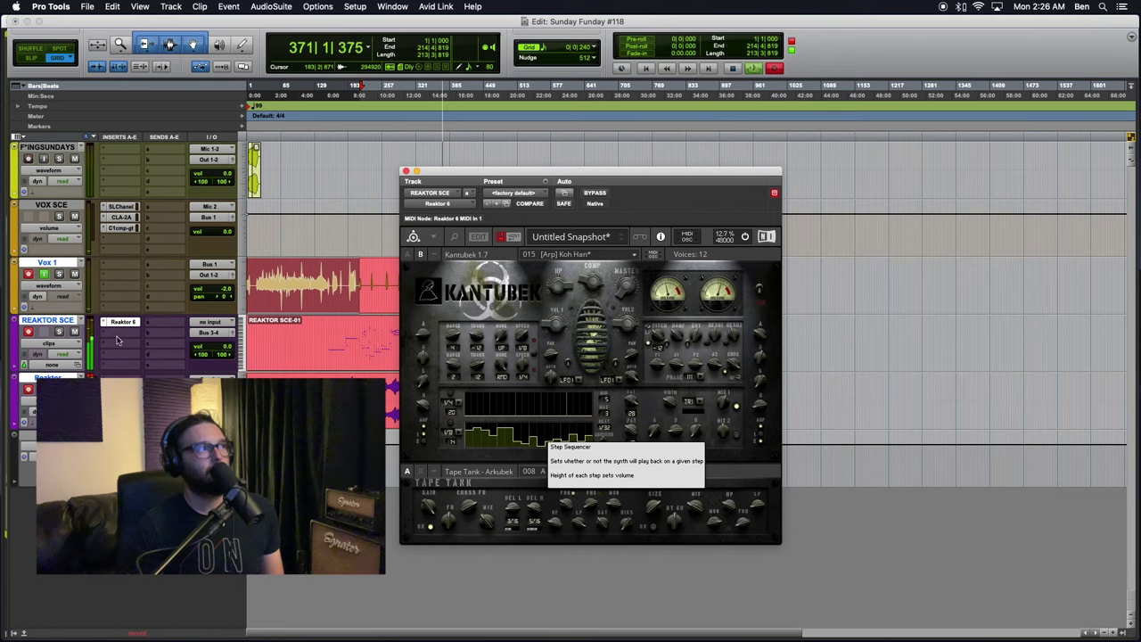
left_click(519, 360)
mouse_move(519, 361)
left_mouse_down()
mouse_move(525, 320)
mouse_move(516, 354)
left_mouse_up()
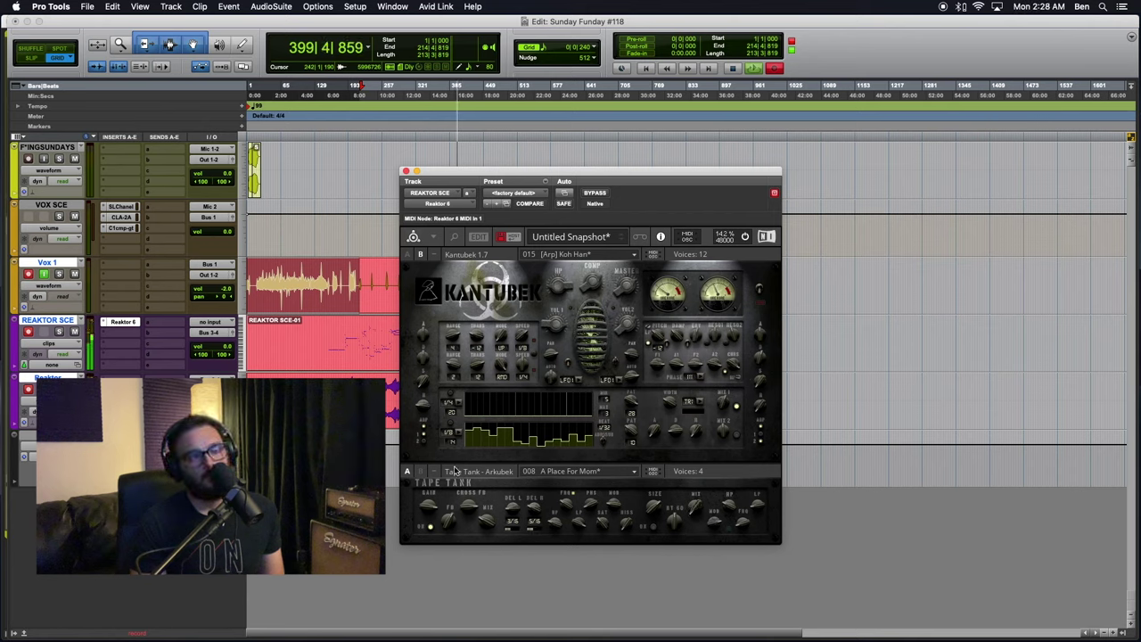
- Audition the Dry and Gentle Room presets in the Tape Tank effect
left_click(562, 481)
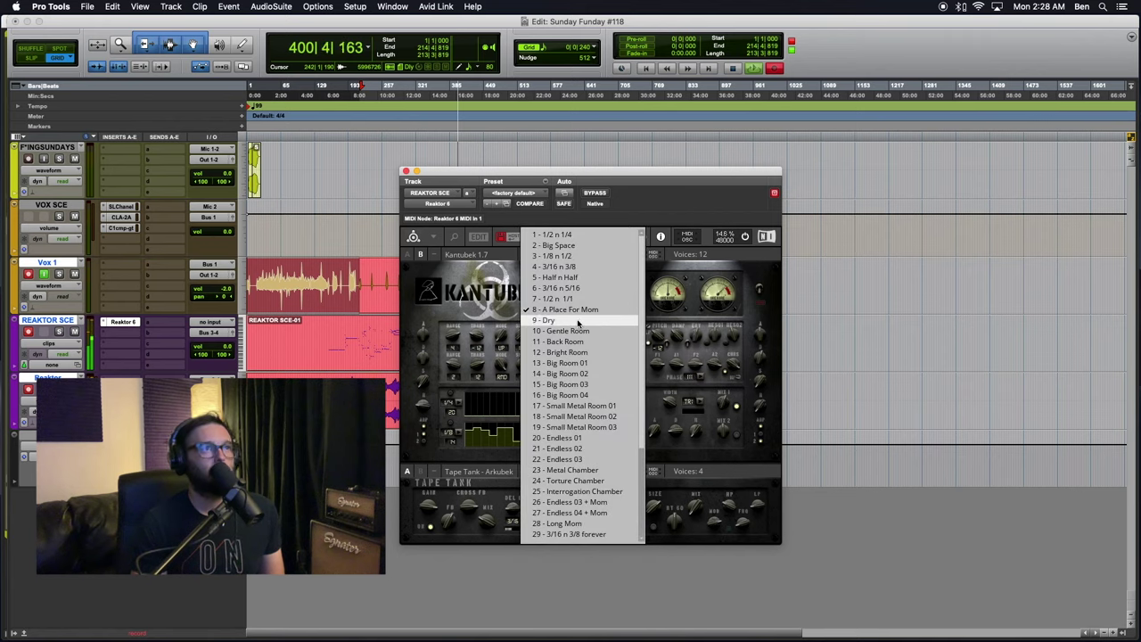
left_click(573, 323)
left_click(576, 473)
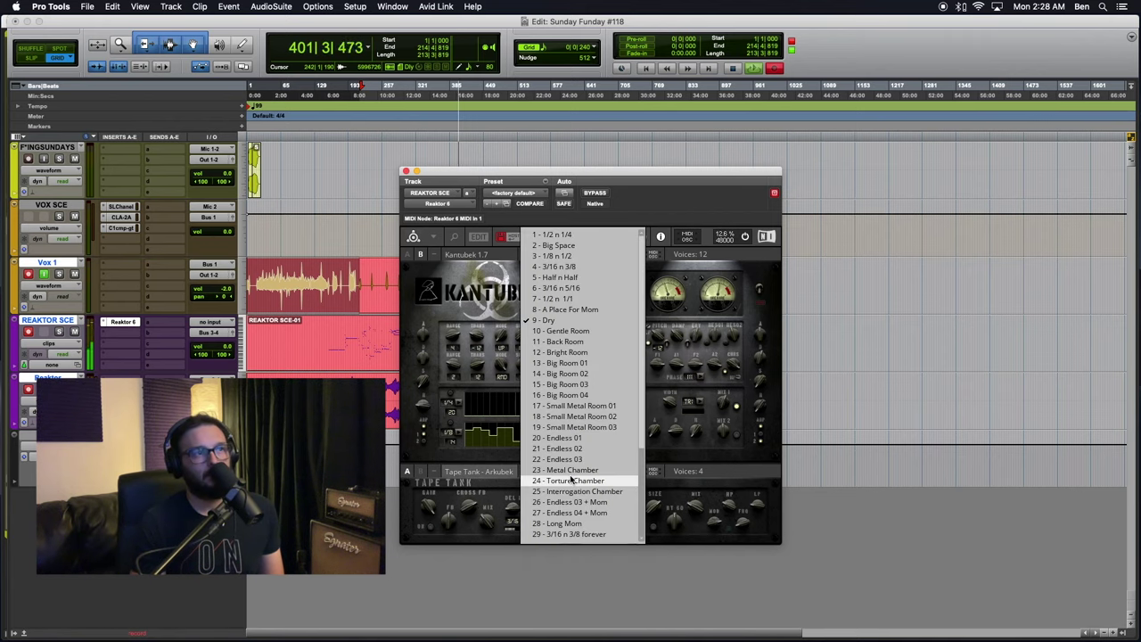
left_click(580, 332)
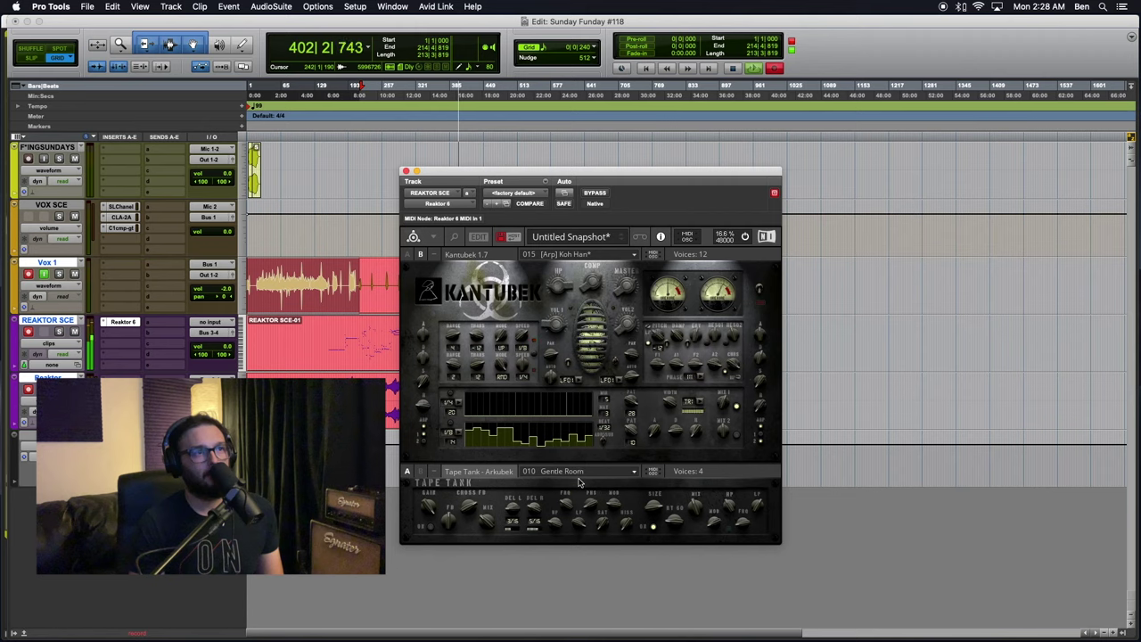
- Switch the Tape Tank effect to Small Metal Room 01, followed by Big Room 01
left_click(557, 471)
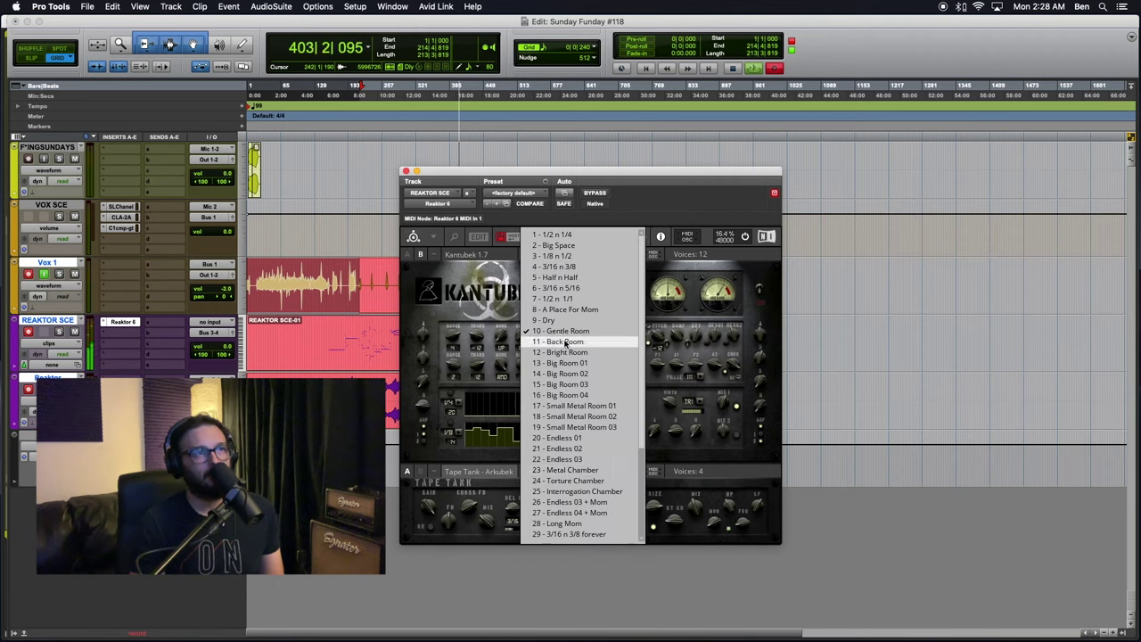
left_click(572, 406)
left_click(584, 475)
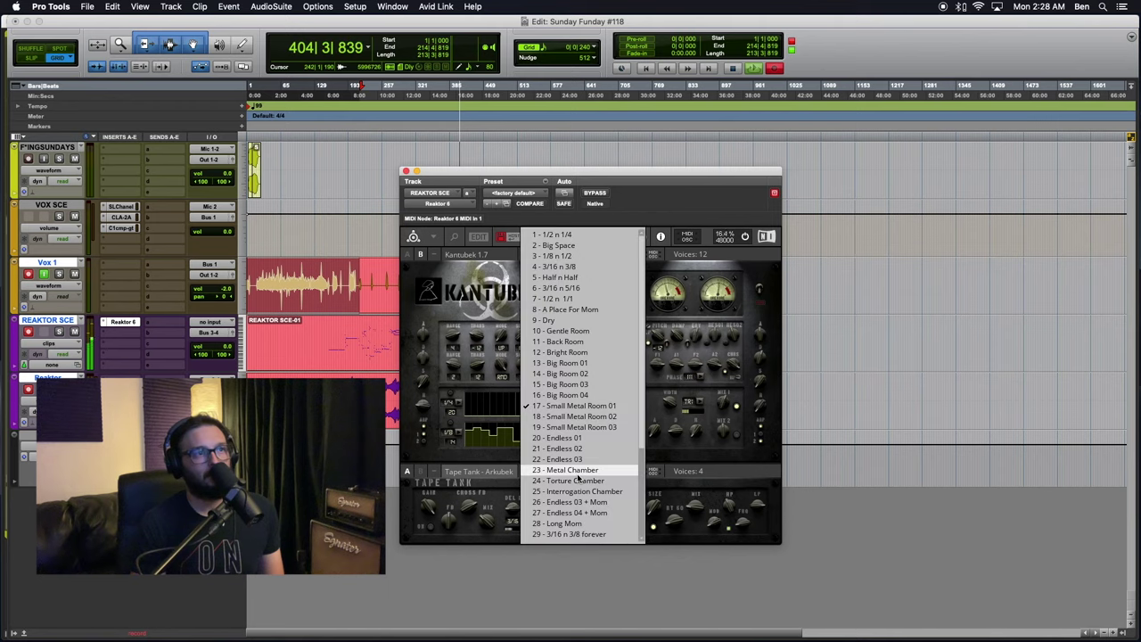
left_click(561, 363)
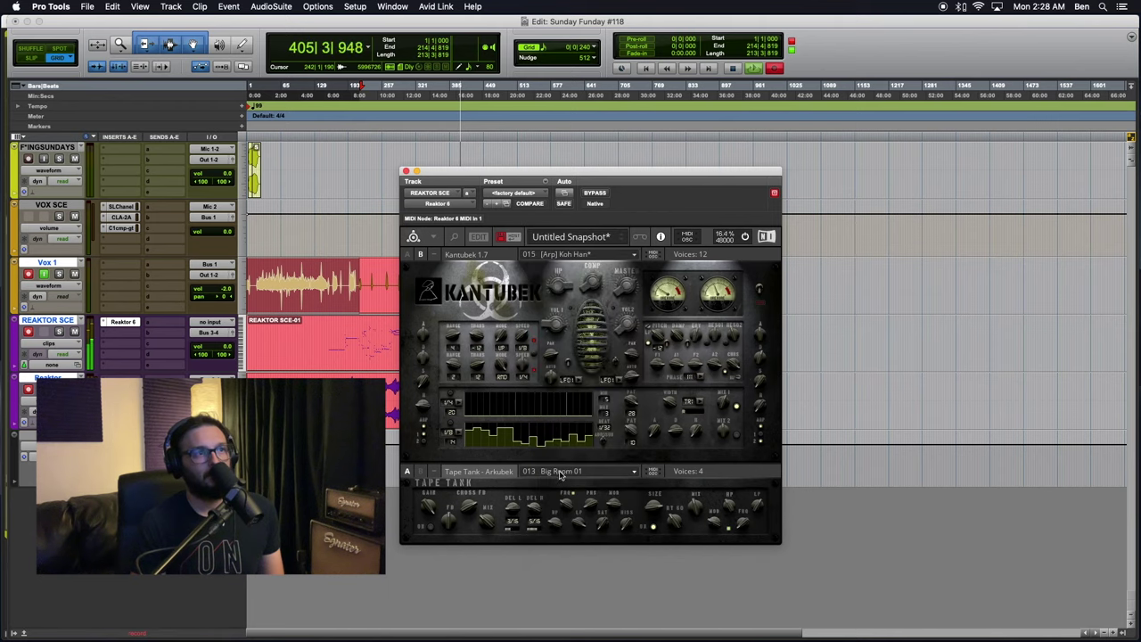
left_click(560, 474)
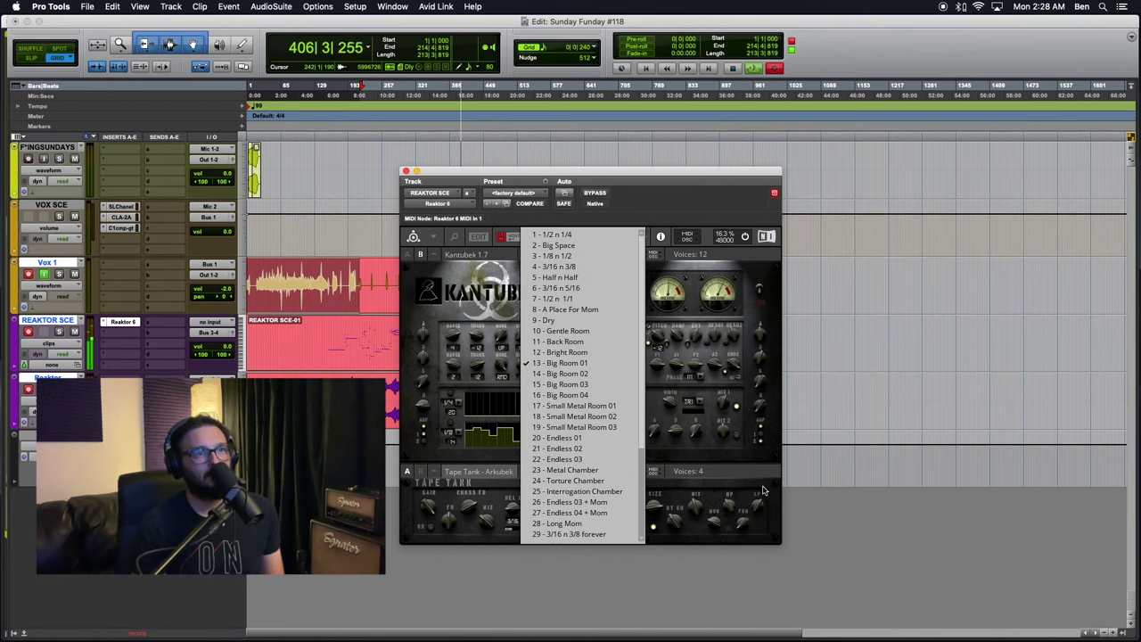
left_click(763, 490)
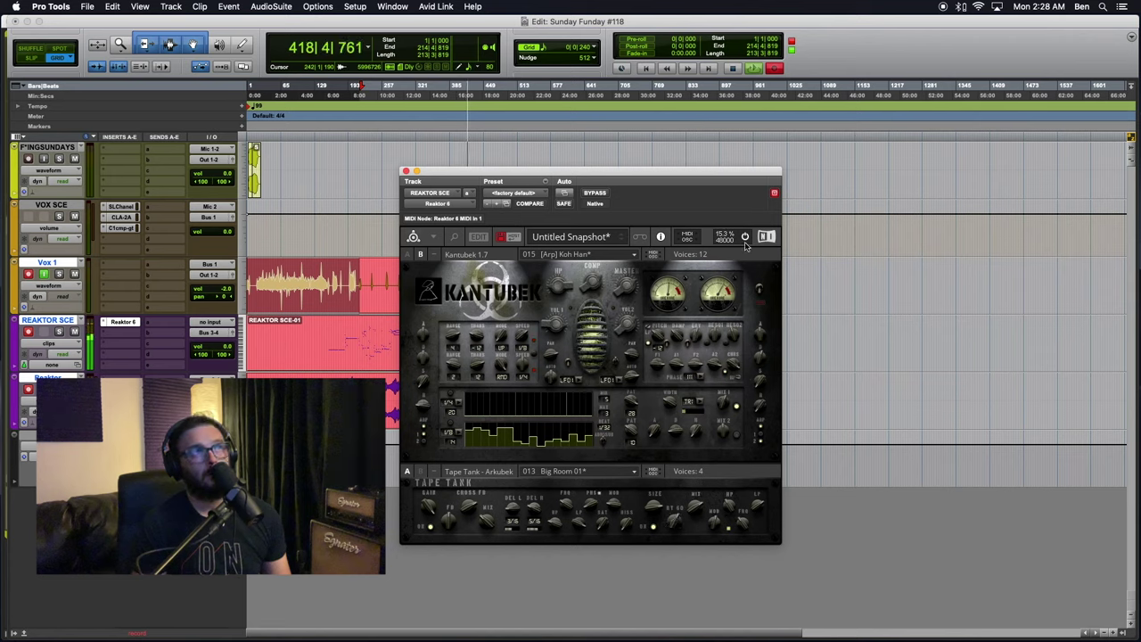
- Load the Kantubek snapshot [Arp] Sesan and set the Tape Tank effect to A Place For Mom
left_click(575, 255)
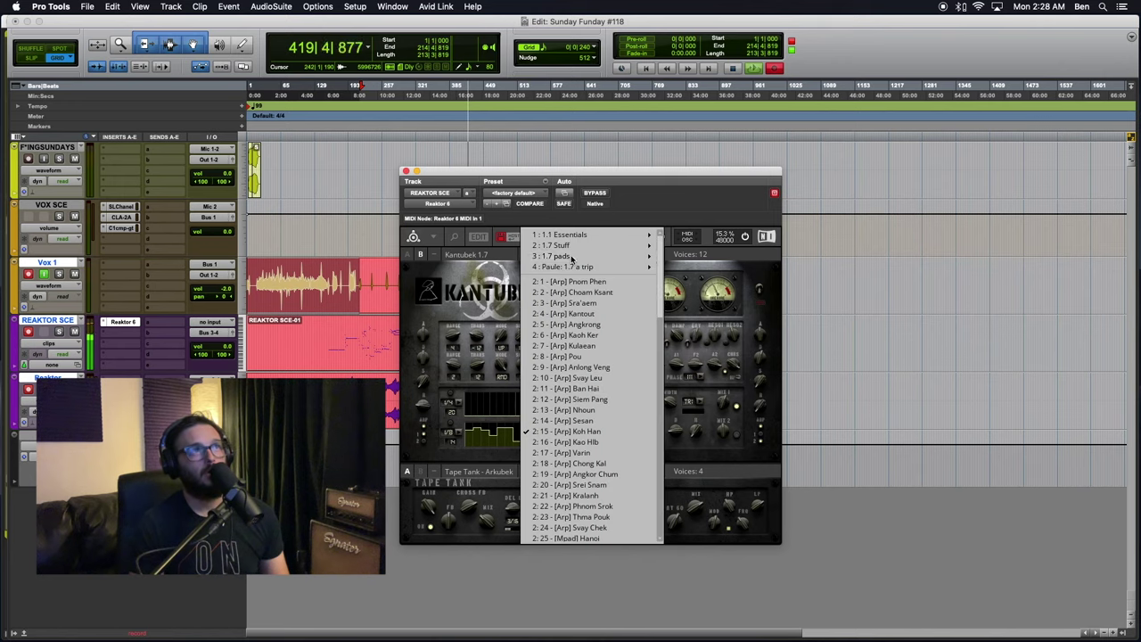
left_click(579, 420)
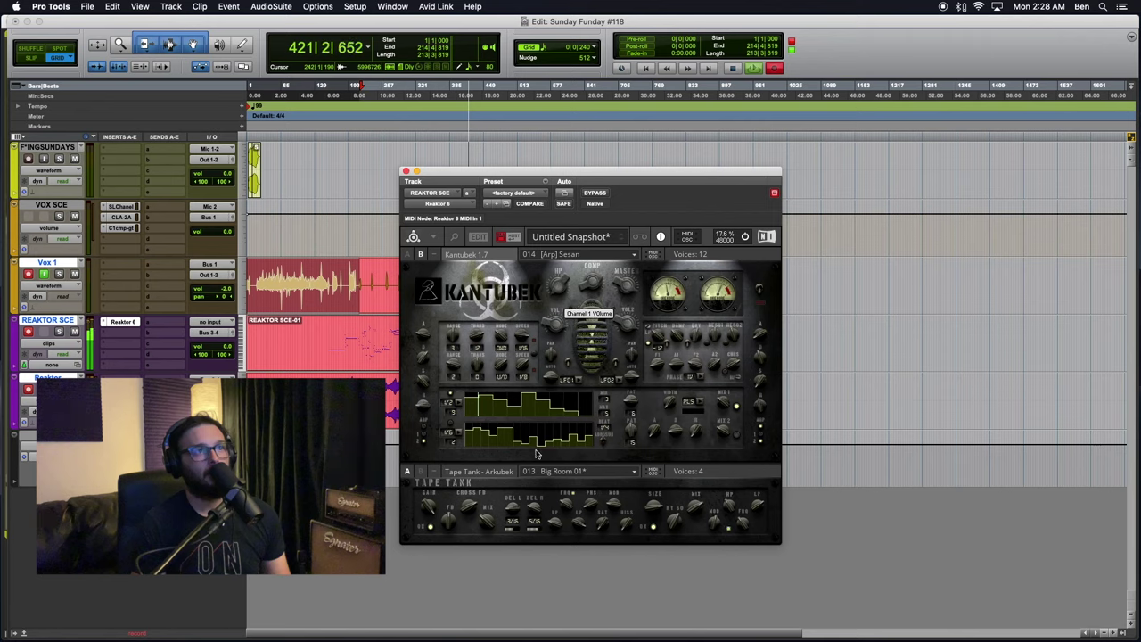
left_click(555, 472)
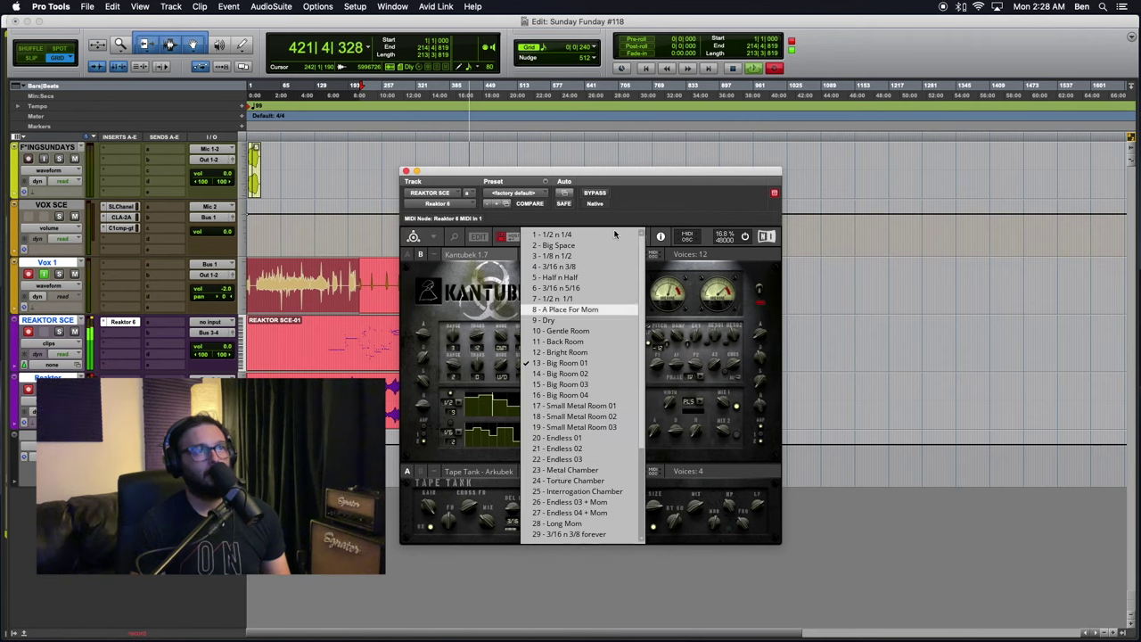
left_click(562, 309)
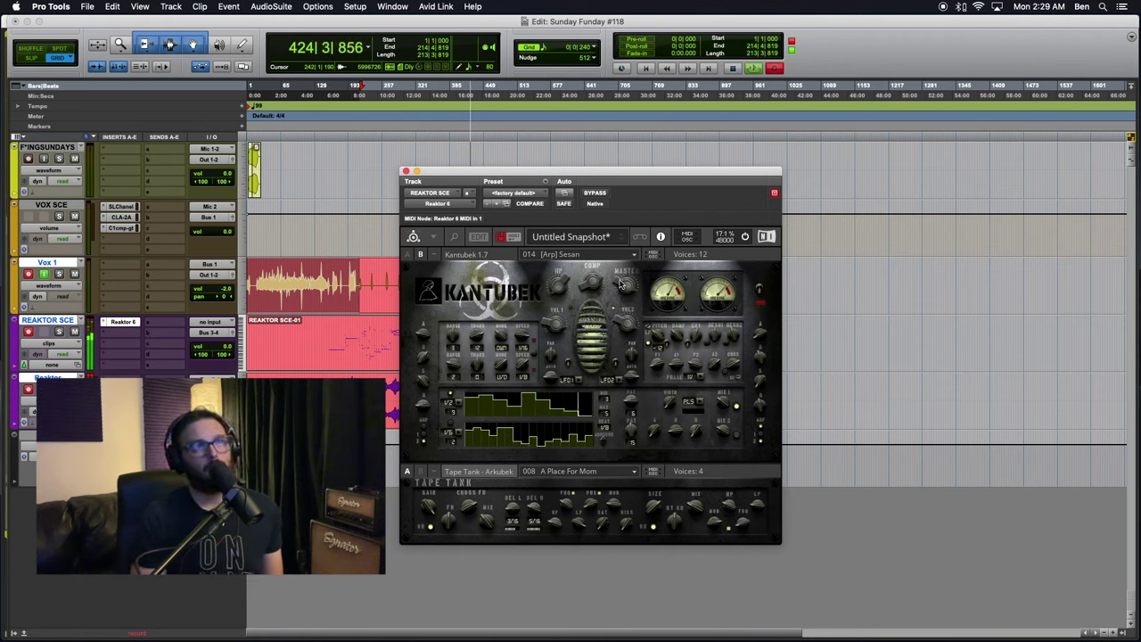
- Turn down the Kantubek master level for the [Arp] Sesan snapshot
left_click_drag(621, 287, 620, 296)
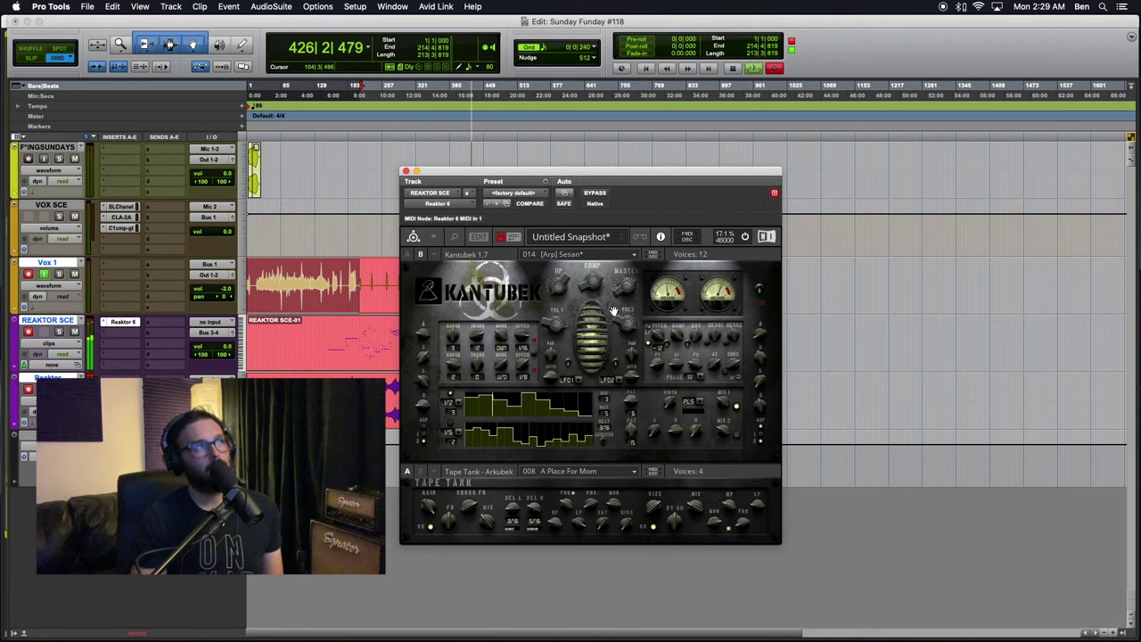
left_click(93, 377)
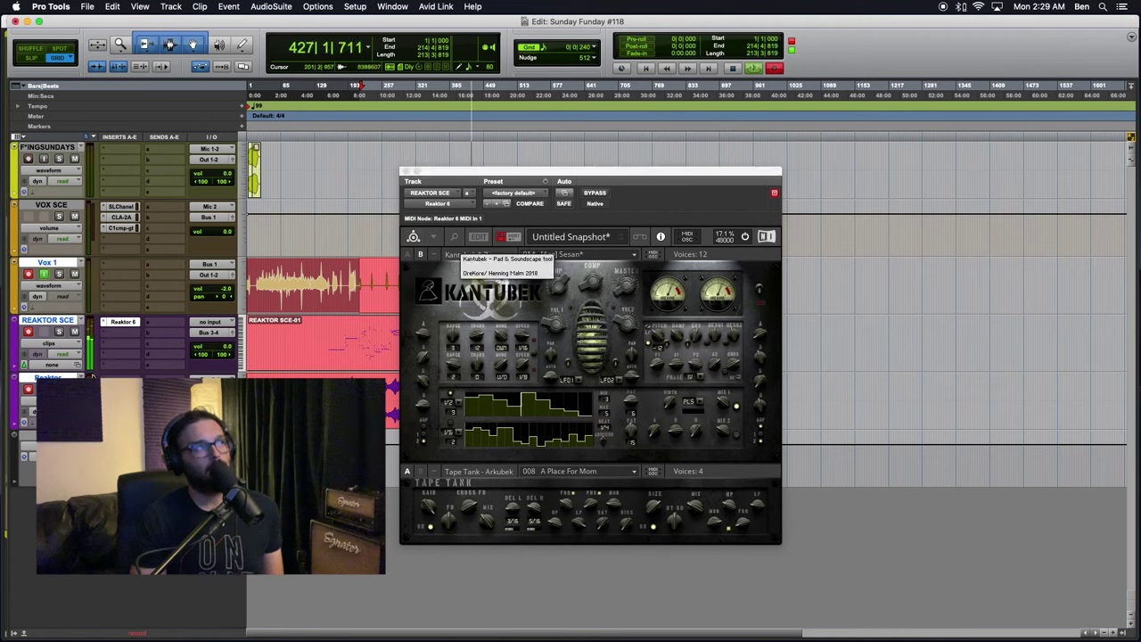
left_click(644, 287)
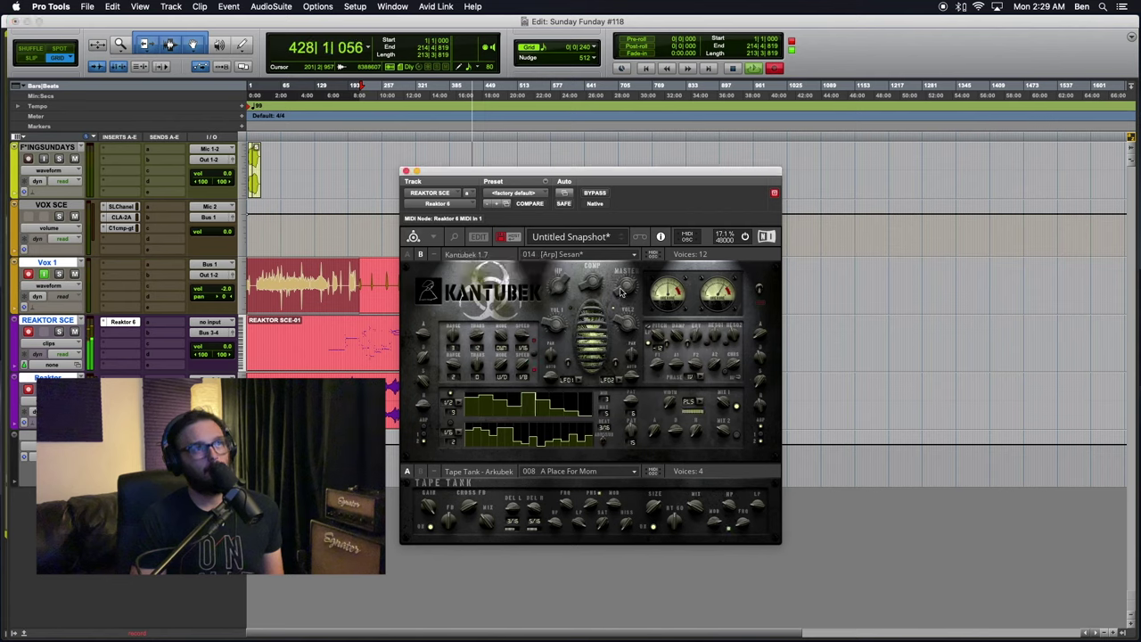